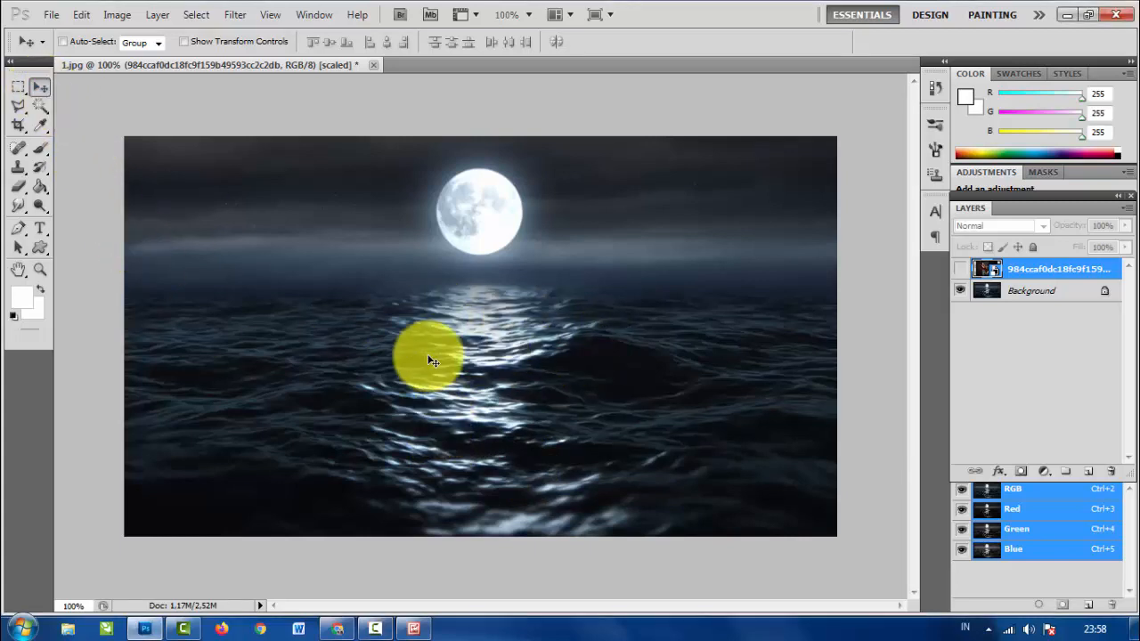
key(ctrl+plus)
key(ctrl+minus)
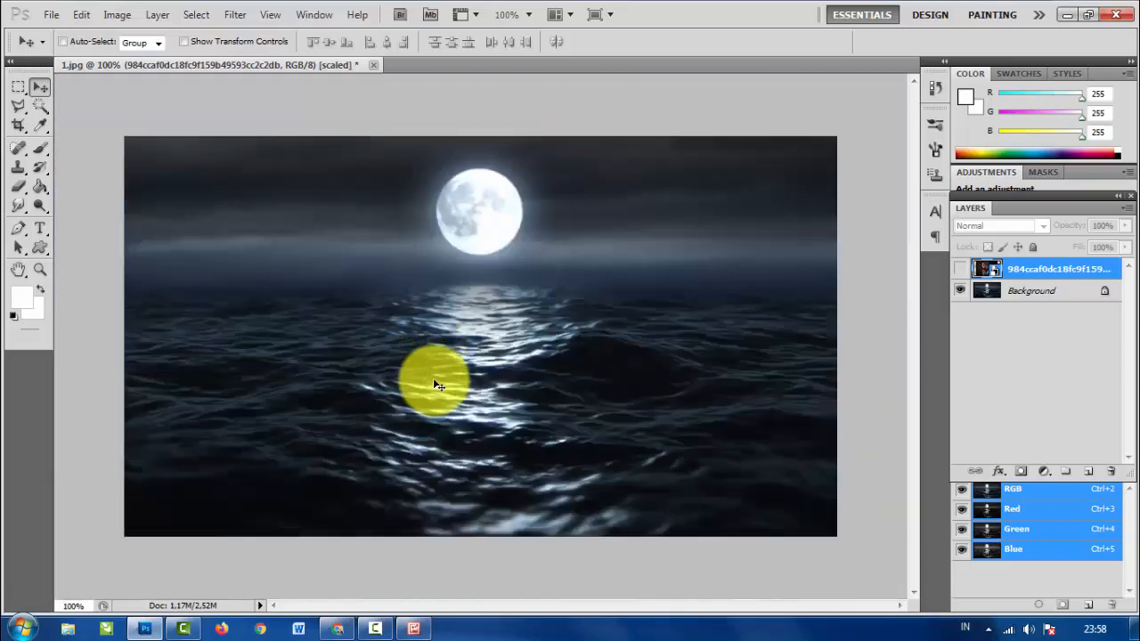
key(ctrl+plus)
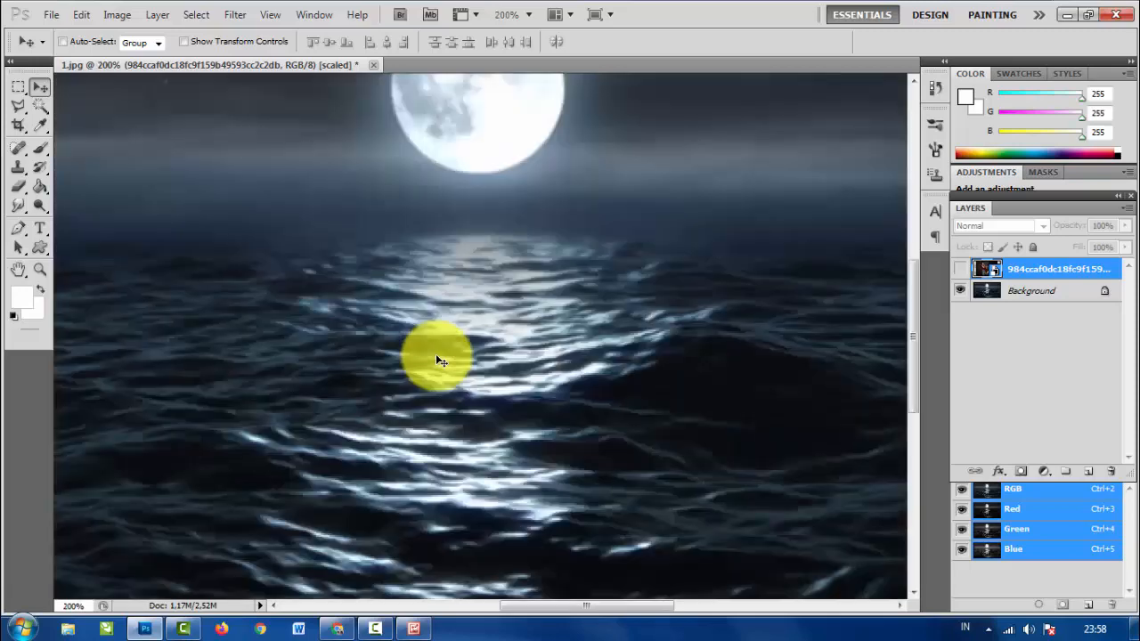
key(ctrl+minus)
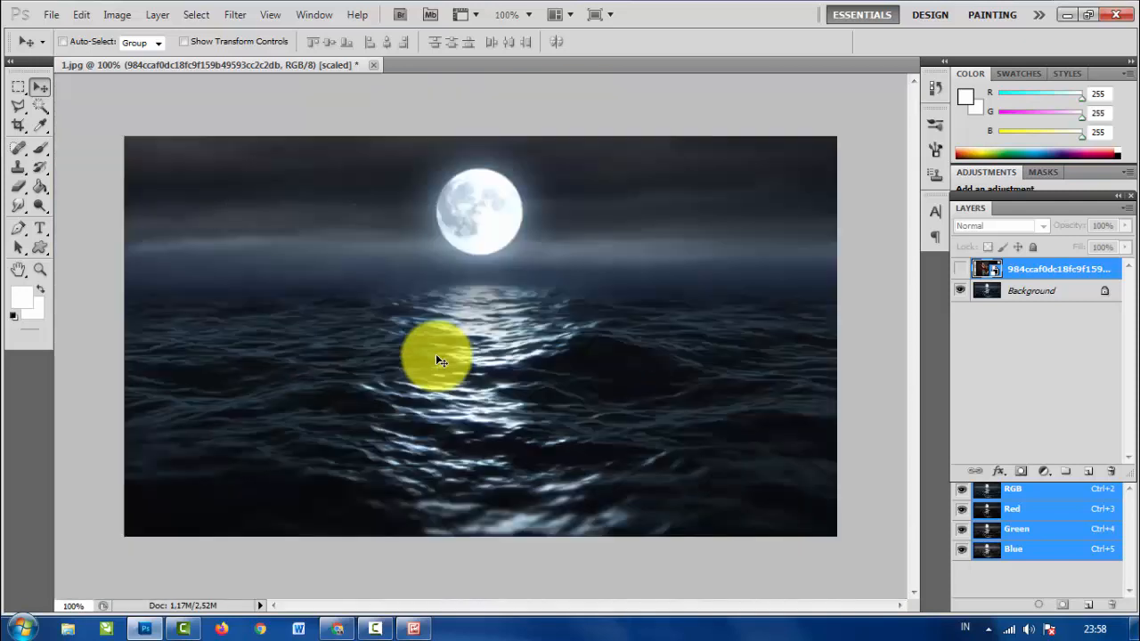
- Show the layer with the photo of the woman on the sofa and nudge it slightly to the left over the seascape
click(960, 269)
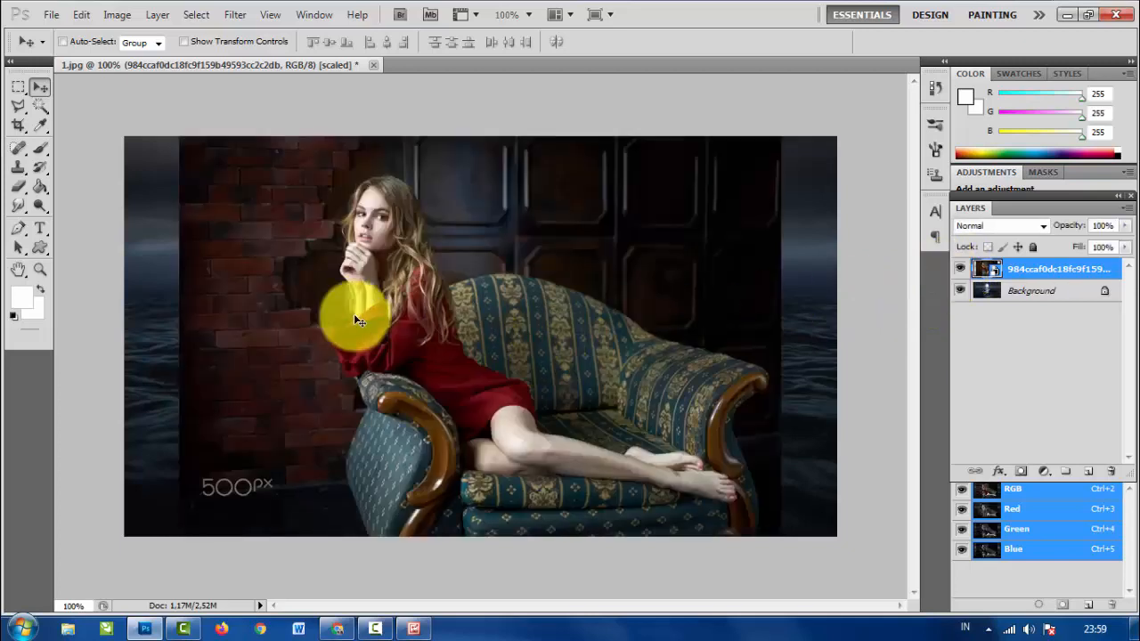
mouse_move(521, 421)
mouse_down()
mouse_move(490, 311)
mouse_move(522, 364)
mouse_move(526, 427)
mouse_move(474, 407)
mouse_move(520, 337)
mouse_move(513, 419)
mouse_up()
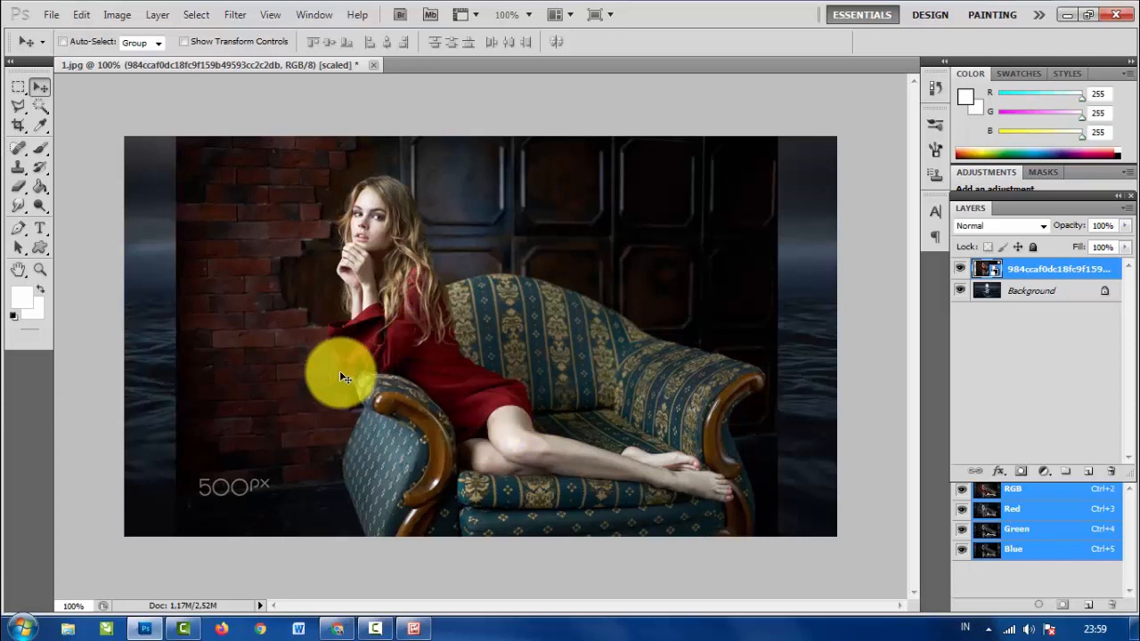
click(962, 270)
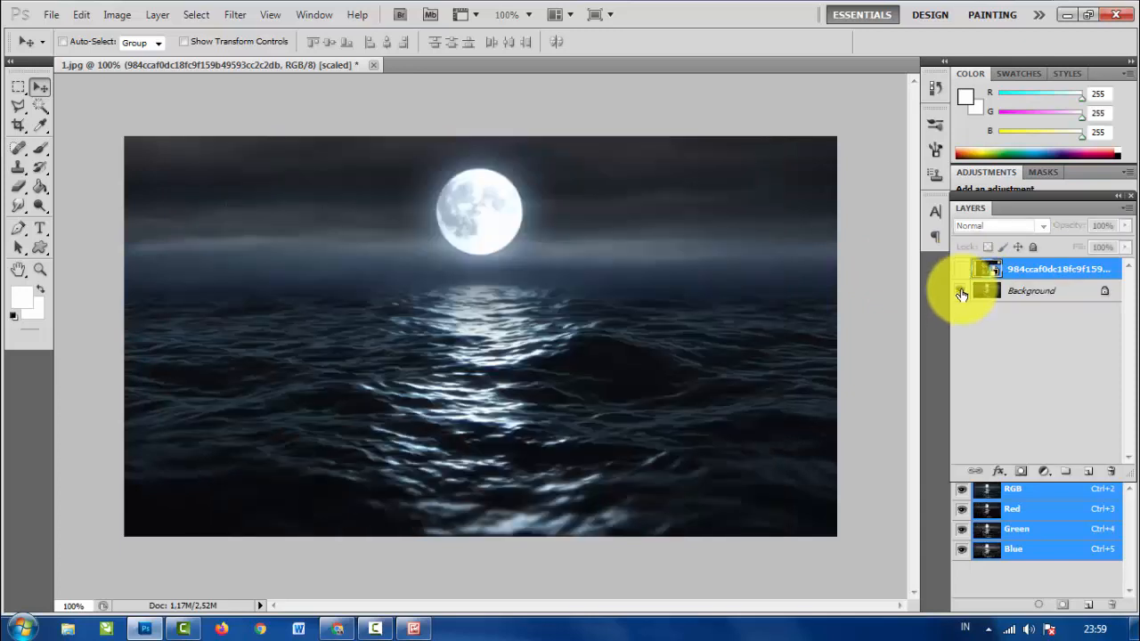
click(1007, 293)
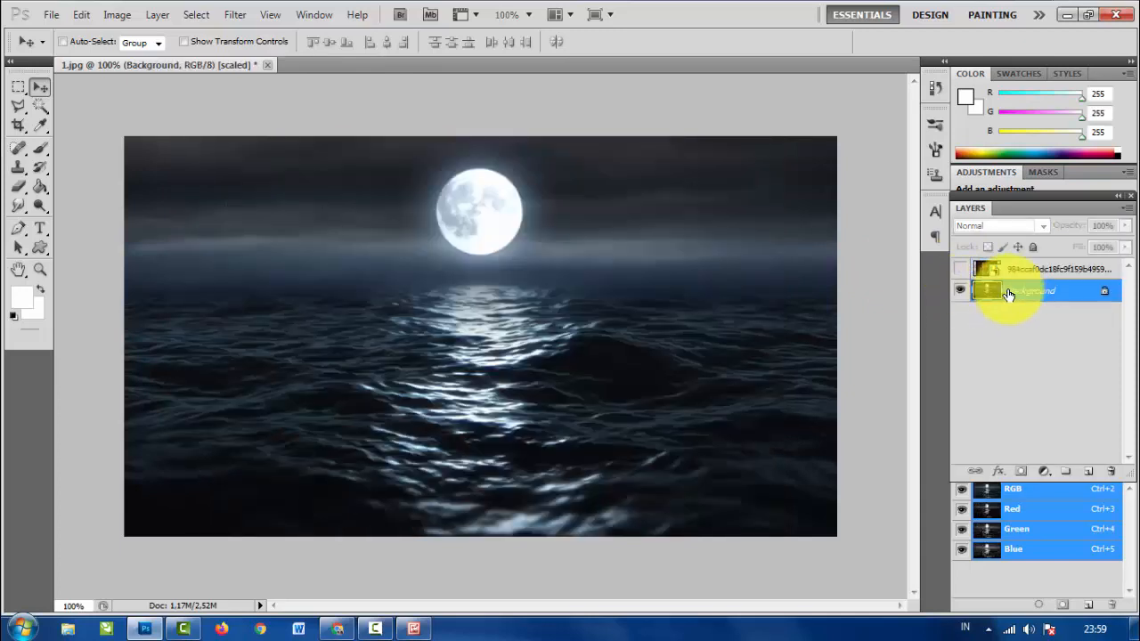
click(960, 269)
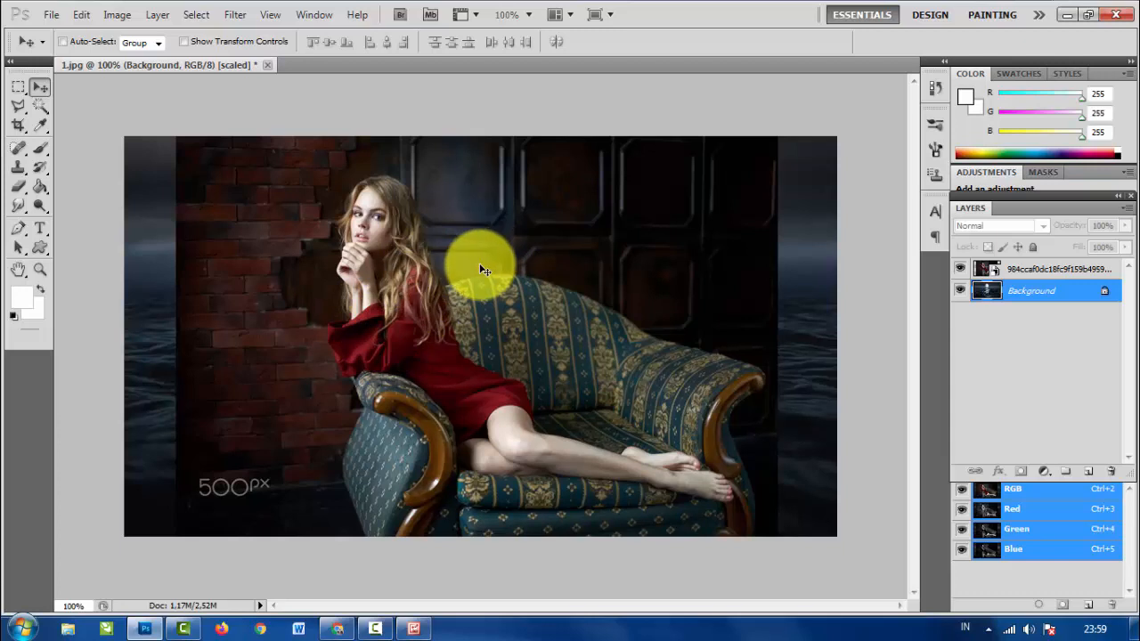
- Hide the Background layer and rasterize the photo layer of the woman on the sofa
click(960, 293)
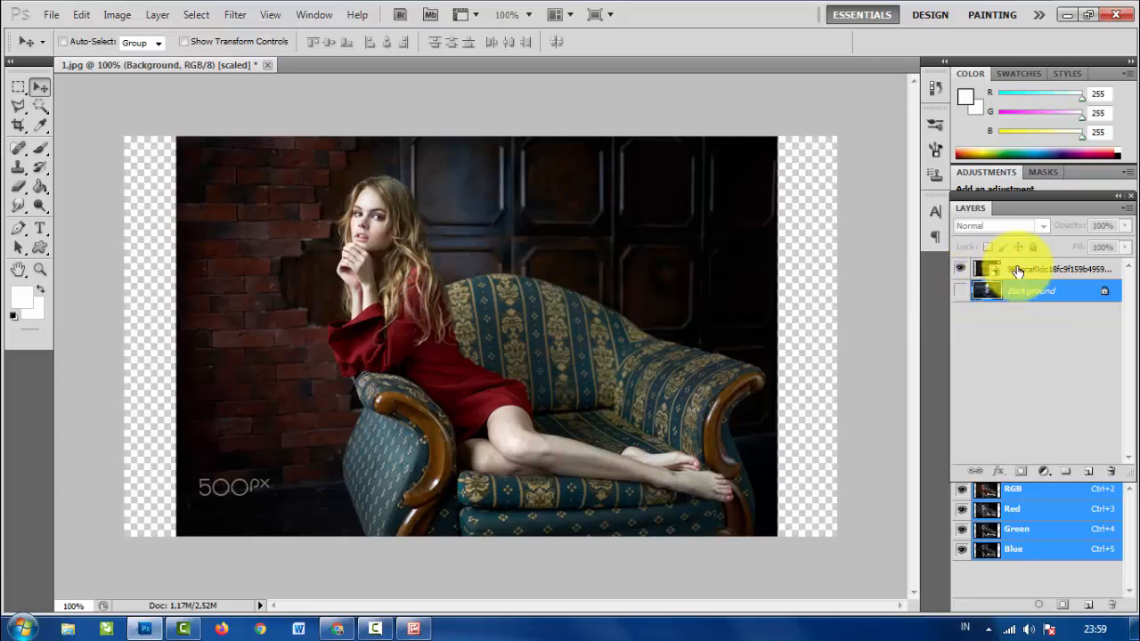
click(989, 271)
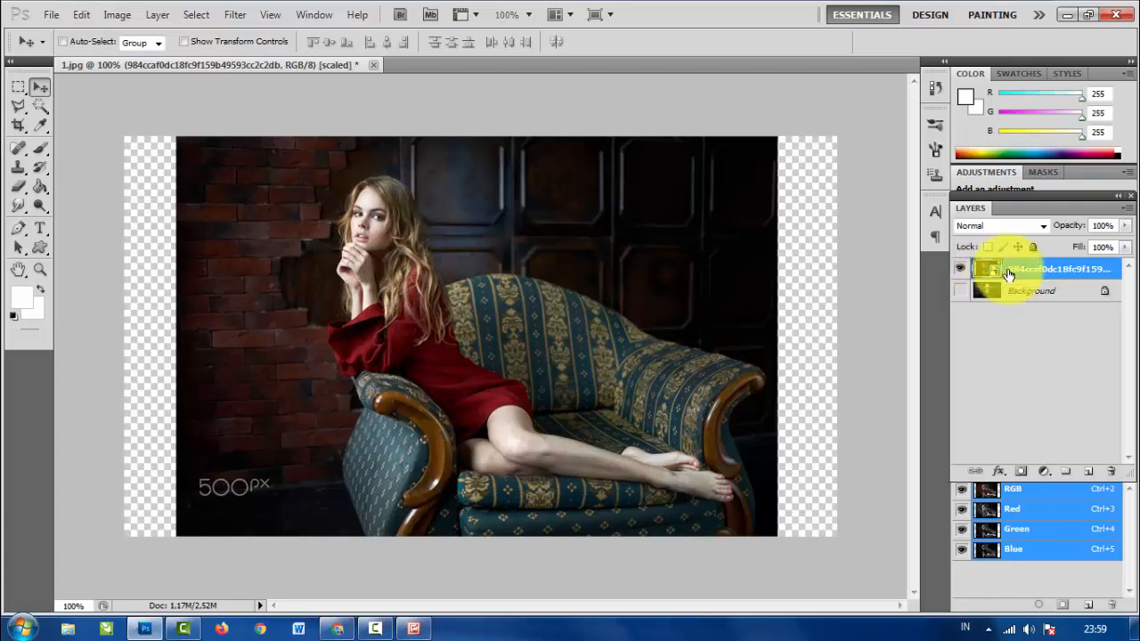
right_click(1013, 273)
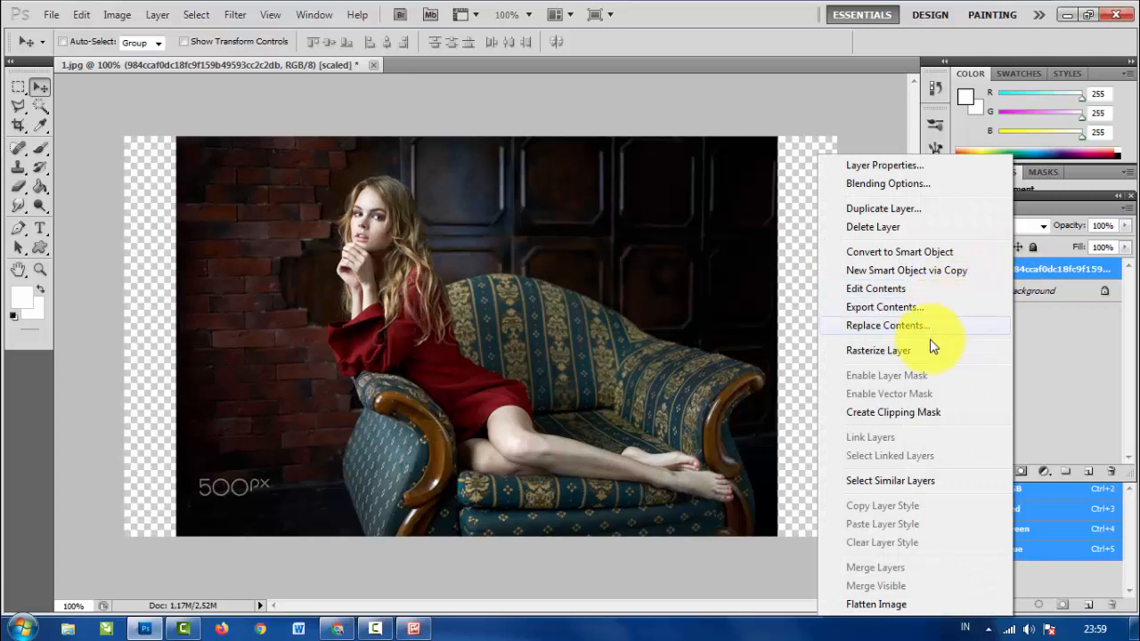
click(909, 356)
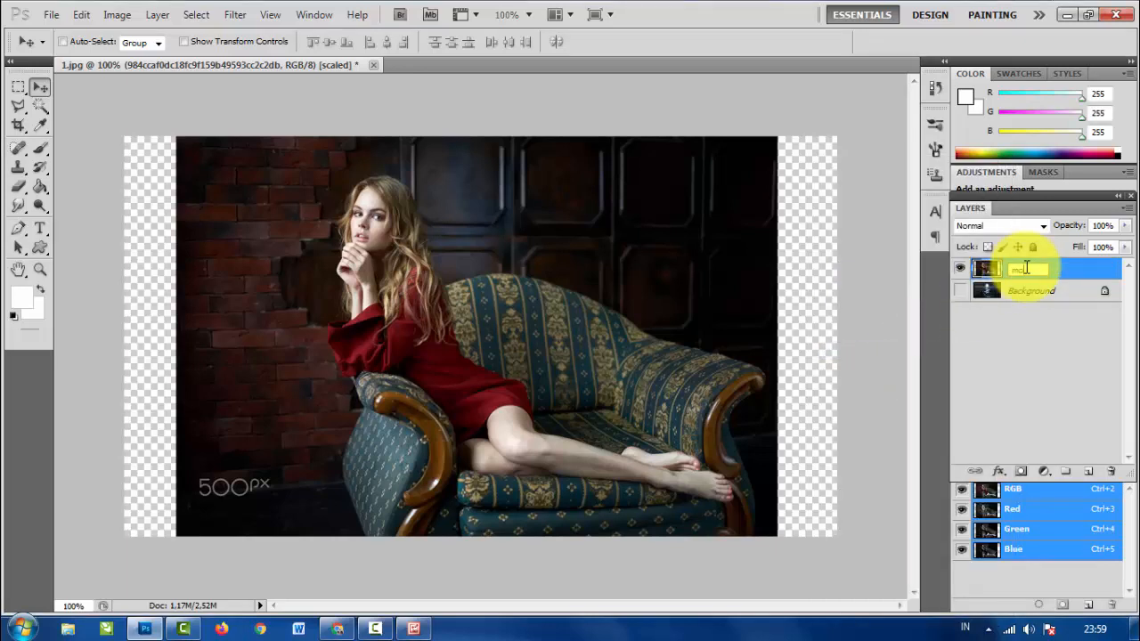
- Rename the rasterized photo layer as model and make it the active layer
click(1036, 317)
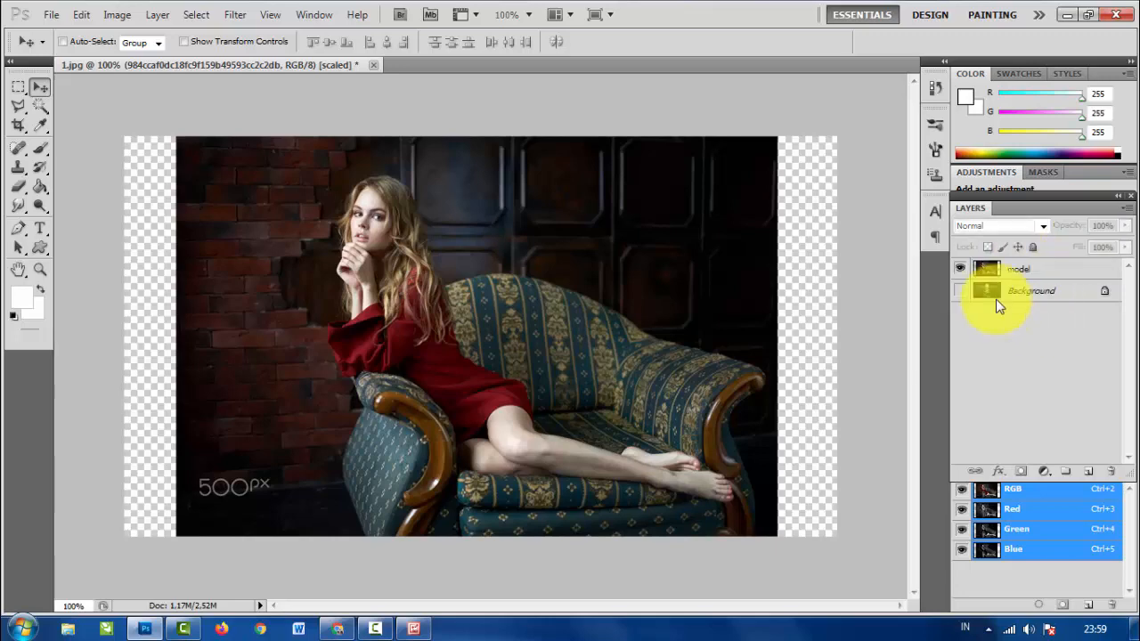
click(986, 269)
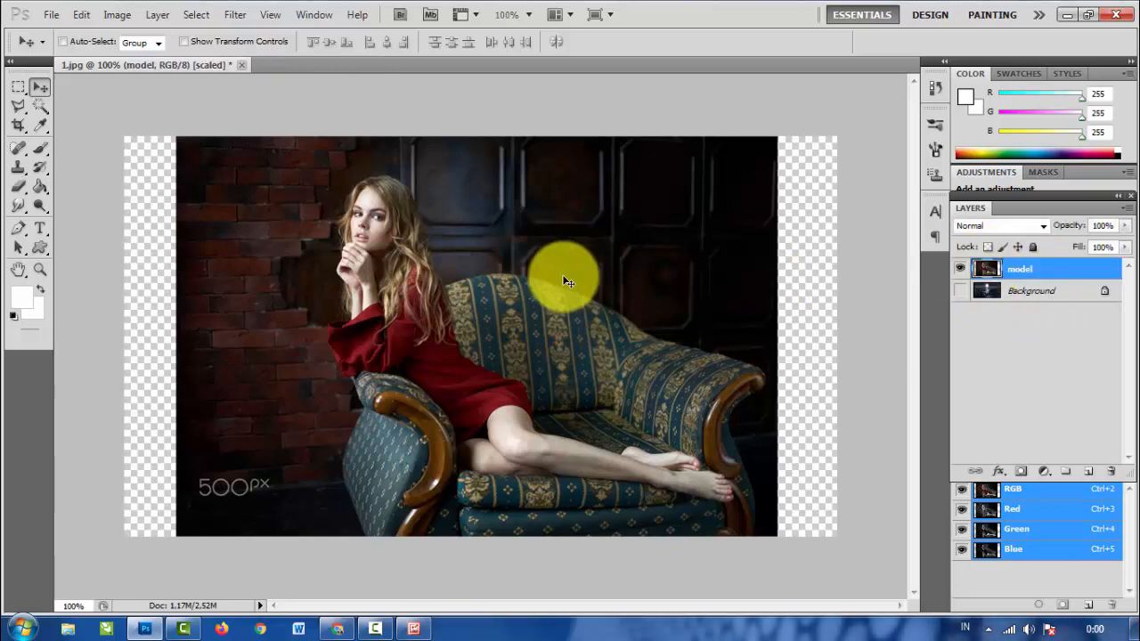
- Set up the Quick Selection tool with a 7 px brush at 77% hardness for cutting out the woman
key(ctrl+plus)
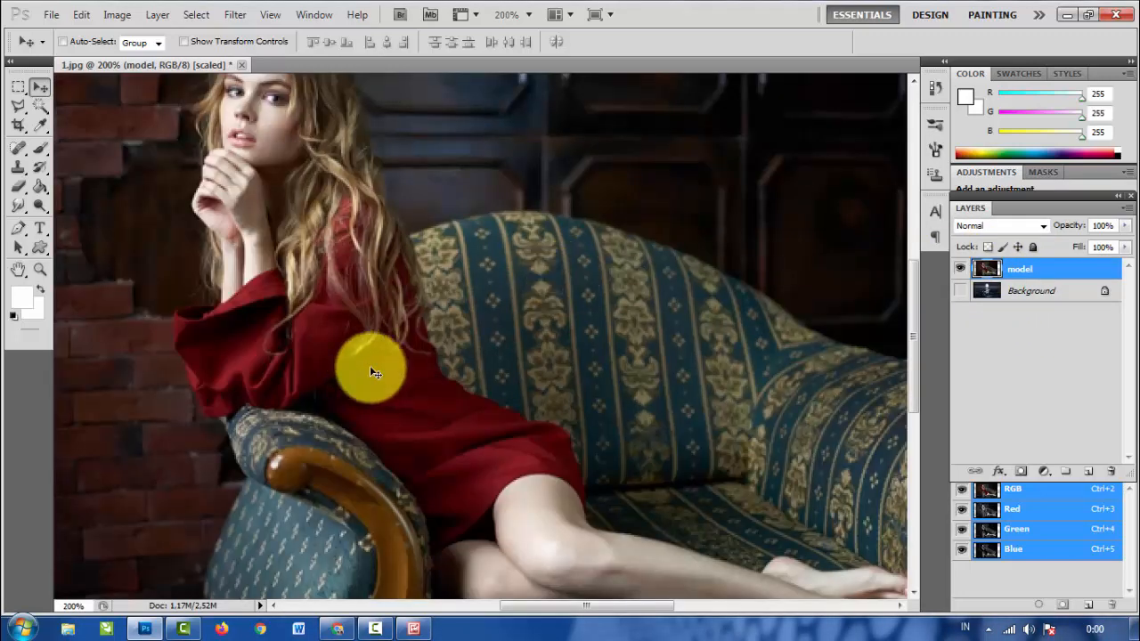
scroll(370, 365, up, 3)
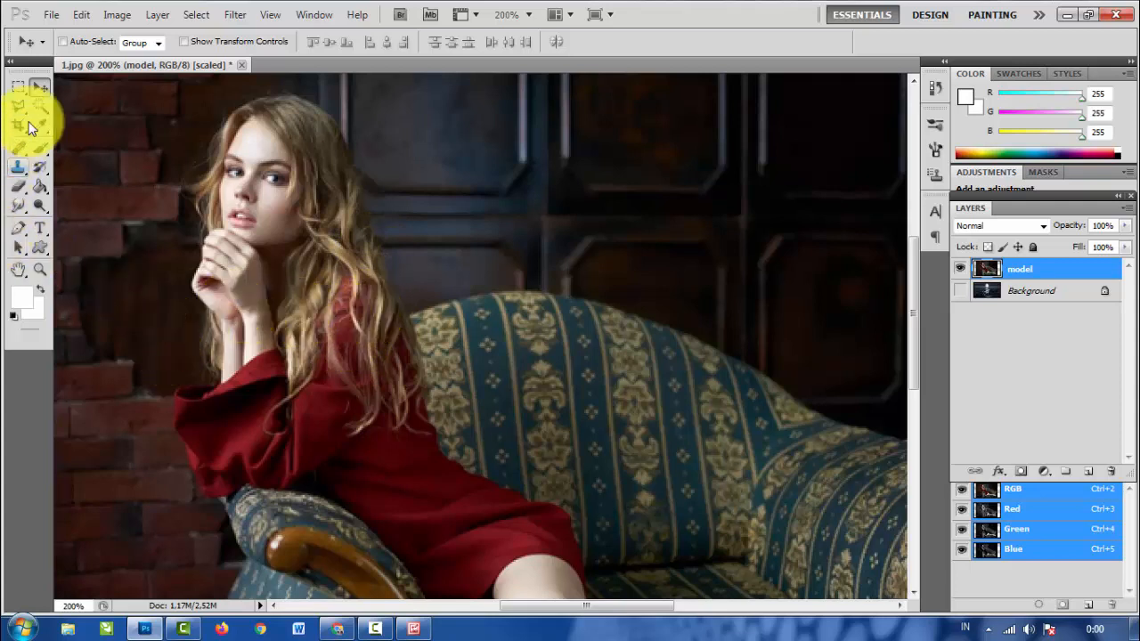
drag(40, 104, 82, 110)
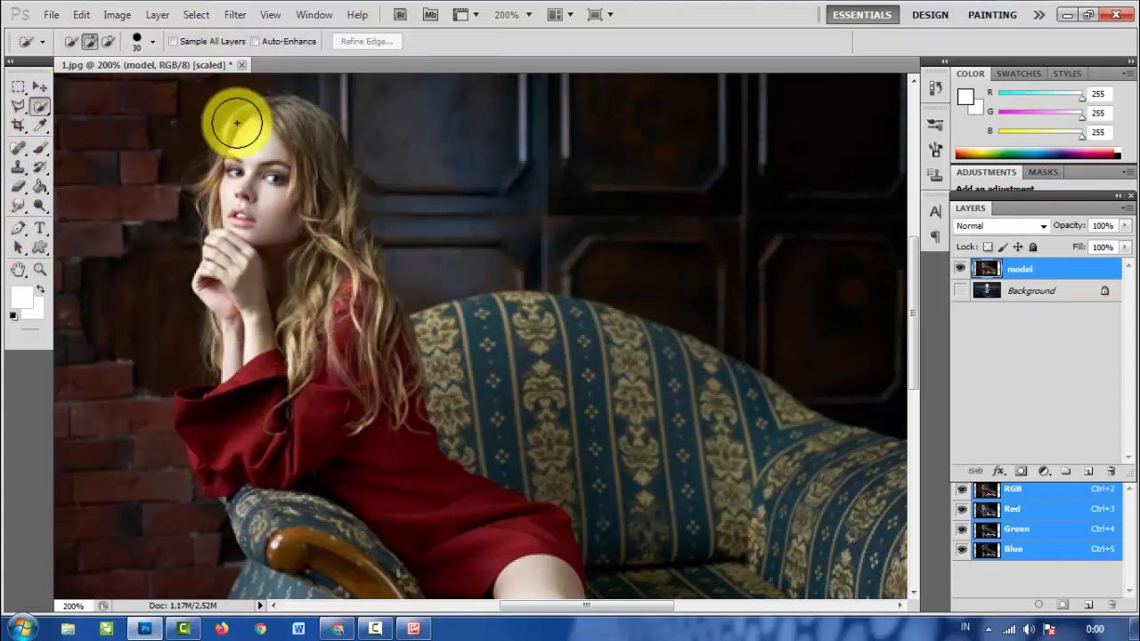
click(152, 41)
drag(72, 85, 68, 86)
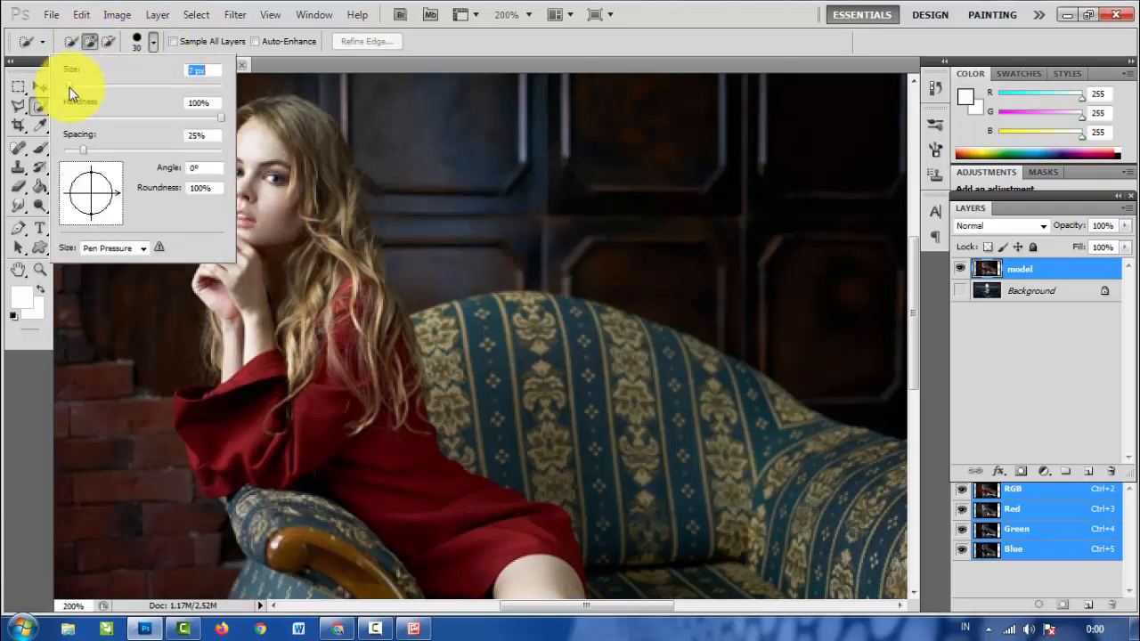
drag(221, 116, 185, 118)
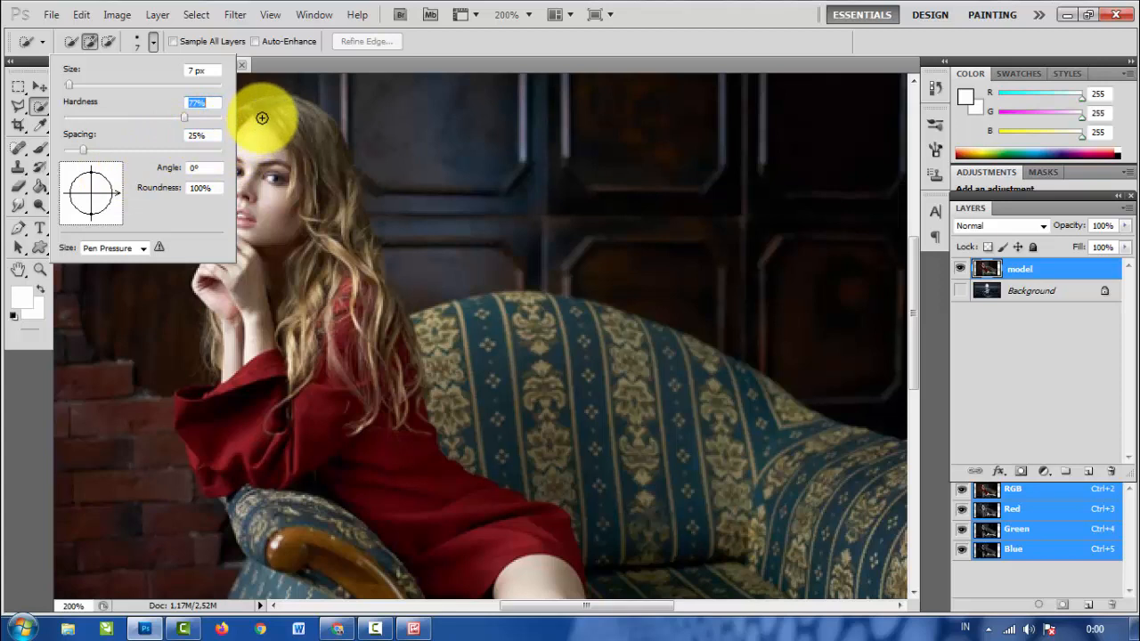
- Select the woman and the entire sofa with the Quick Selection brush
mouse_move(264, 114)
mouse_down()
mouse_move(297, 119)
mouse_move(322, 180)
mouse_move(328, 214)
mouse_move(311, 236)
mouse_move(241, 128)
mouse_move(202, 195)
mouse_move(216, 228)
mouse_move(208, 290)
mouse_move(239, 383)
mouse_move(234, 393)
mouse_move(217, 334)
mouse_move(228, 407)
mouse_move(183, 392)
mouse_move(214, 488)
mouse_move(184, 407)
mouse_move(227, 390)
mouse_move(278, 343)
mouse_move(298, 363)
mouse_move(326, 309)
mouse_move(341, 328)
mouse_move(349, 252)
mouse_move(336, 153)
mouse_move(351, 244)
mouse_move(351, 215)
mouse_move(369, 263)
mouse_move(366, 251)
mouse_move(368, 347)
mouse_move(324, 402)
mouse_move(343, 383)
mouse_move(359, 311)
mouse_move(382, 321)
mouse_move(388, 306)
mouse_move(407, 344)
mouse_move(567, 348)
mouse_move(718, 395)
mouse_move(848, 477)
mouse_up()
key(ctrl+minus)
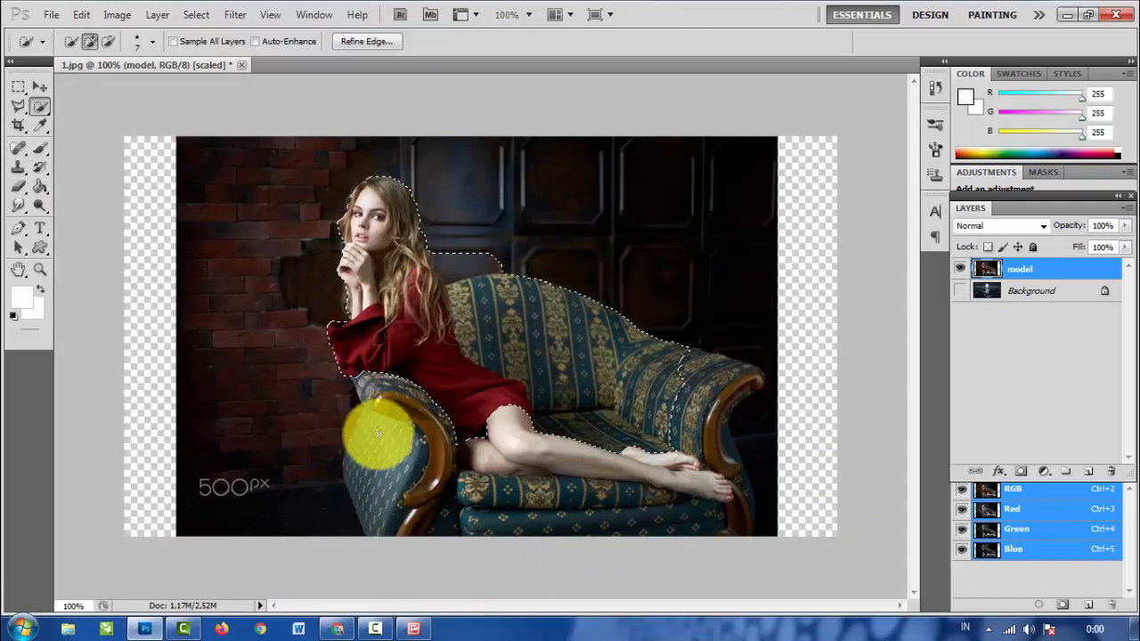
mouse_move(364, 472)
mouse_down()
mouse_move(362, 510)
mouse_move(384, 456)
mouse_move(379, 399)
mouse_move(484, 441)
mouse_move(498, 494)
mouse_move(478, 534)
mouse_move(583, 515)
mouse_move(710, 515)
mouse_move(742, 527)
mouse_move(722, 443)
mouse_up()
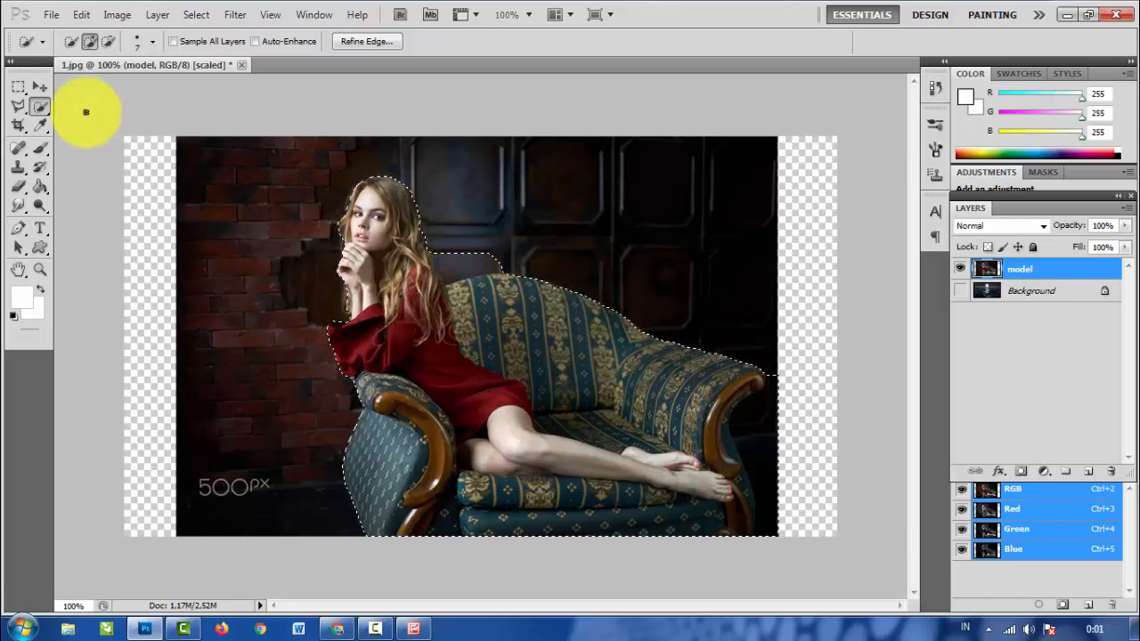
- Subtract the wall area between the woman's hair and the sofa's backrest from the selection
click(108, 41)
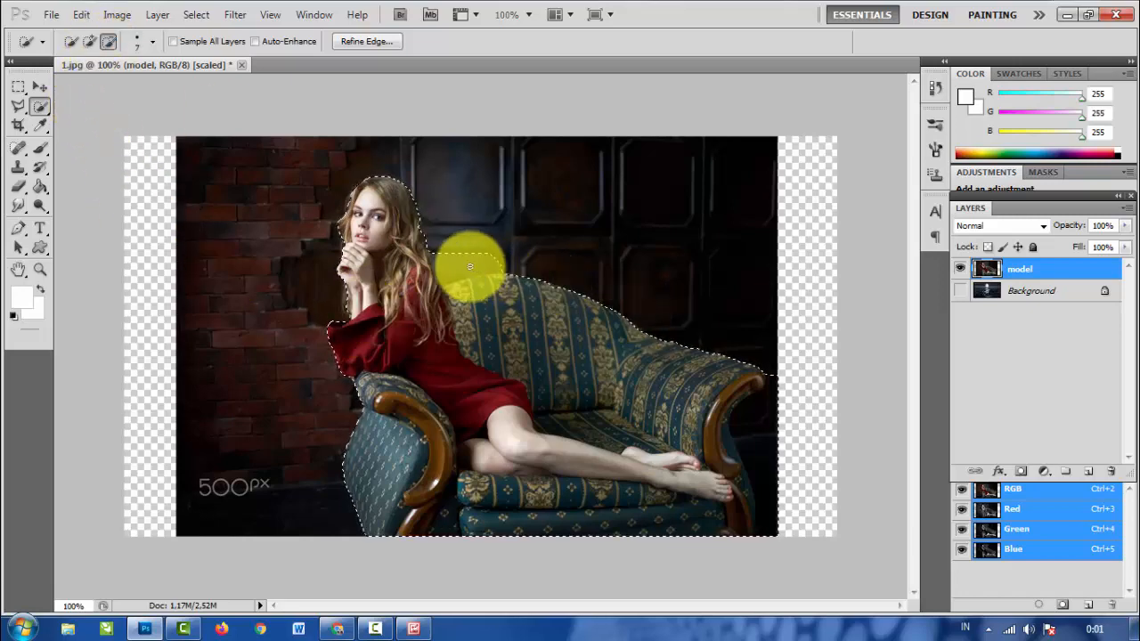
key(ctrl+plus)
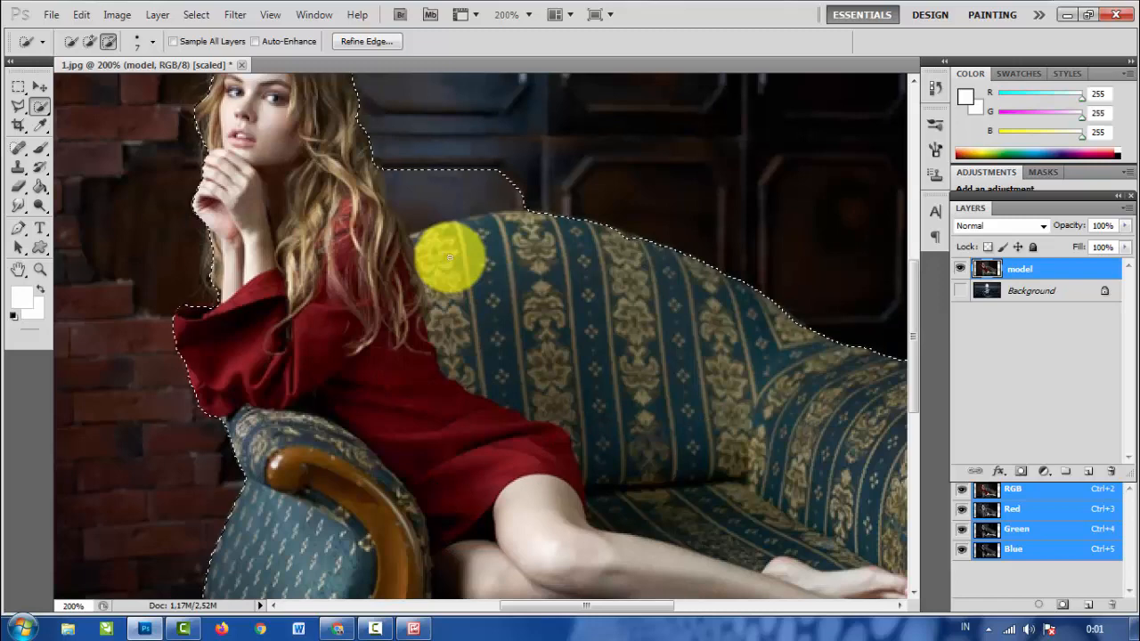
key(ctrl+plus)
scroll(448, 255, up, 2)
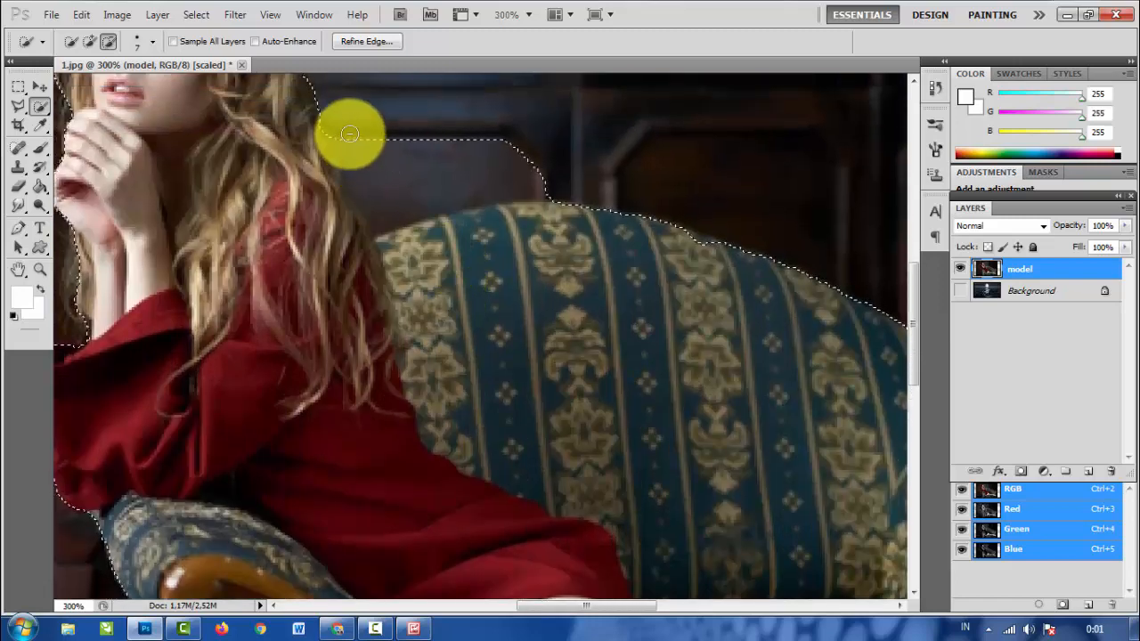
mouse_move(349, 133)
mouse_down()
mouse_move(377, 215)
mouse_move(540, 188)
mouse_move(508, 136)
mouse_move(570, 183)
mouse_move(429, 198)
mouse_move(455, 226)
mouse_move(760, 288)
mouse_move(688, 296)
mouse_move(709, 261)
mouse_up()
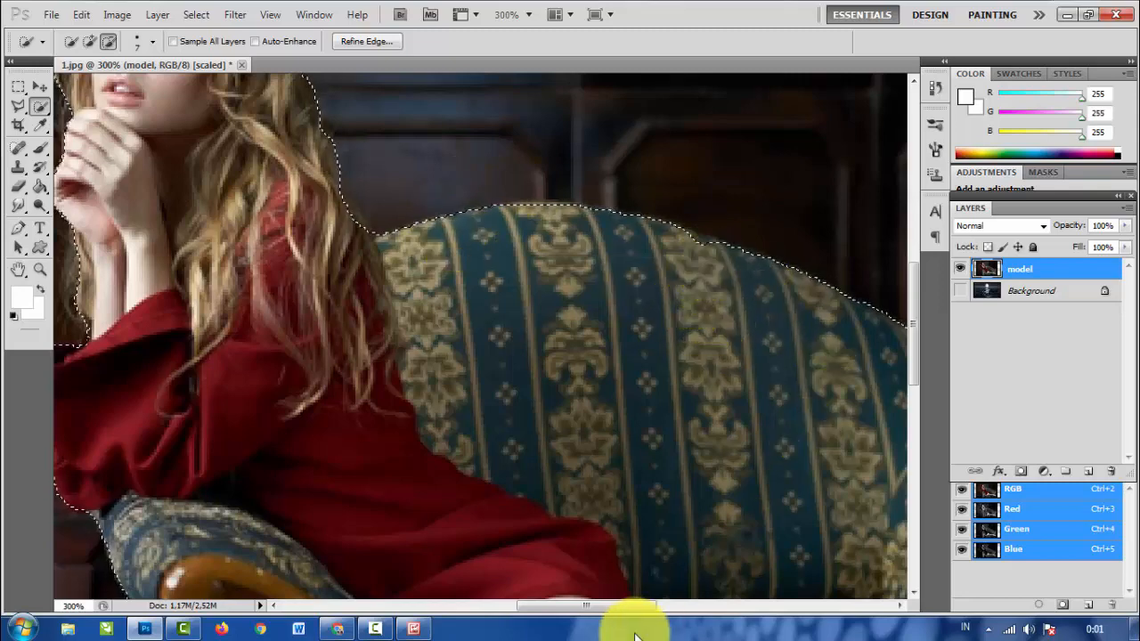
- Subtract the dark background beside the sofa's right armrest from the selection
drag(598, 606, 700, 623)
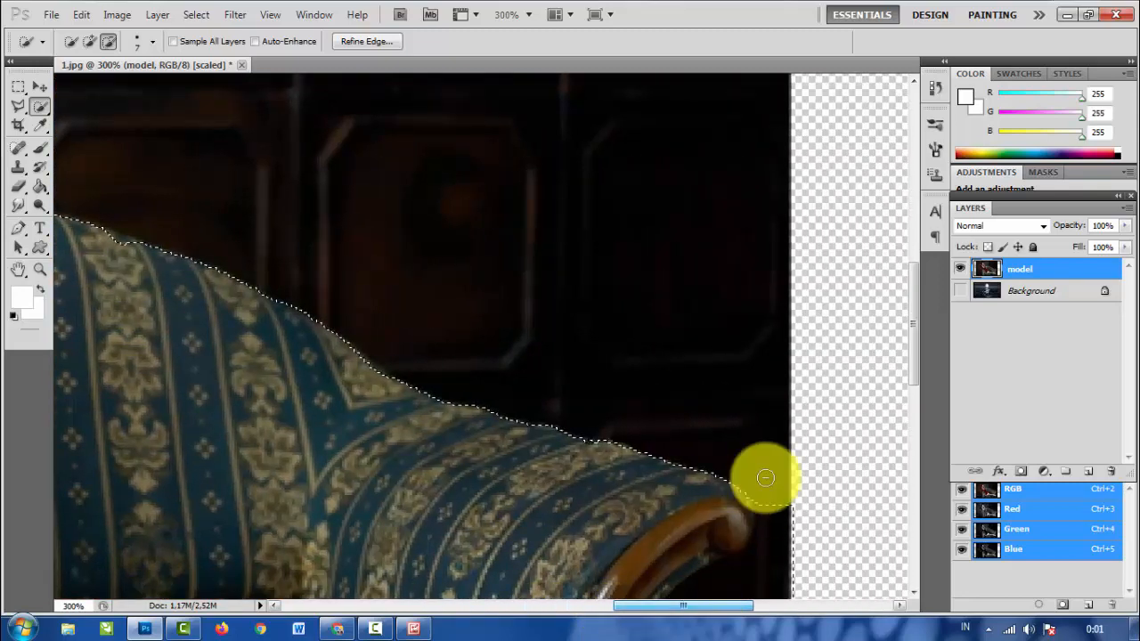
scroll(763, 374, down, 6)
scroll(766, 371, down, 3)
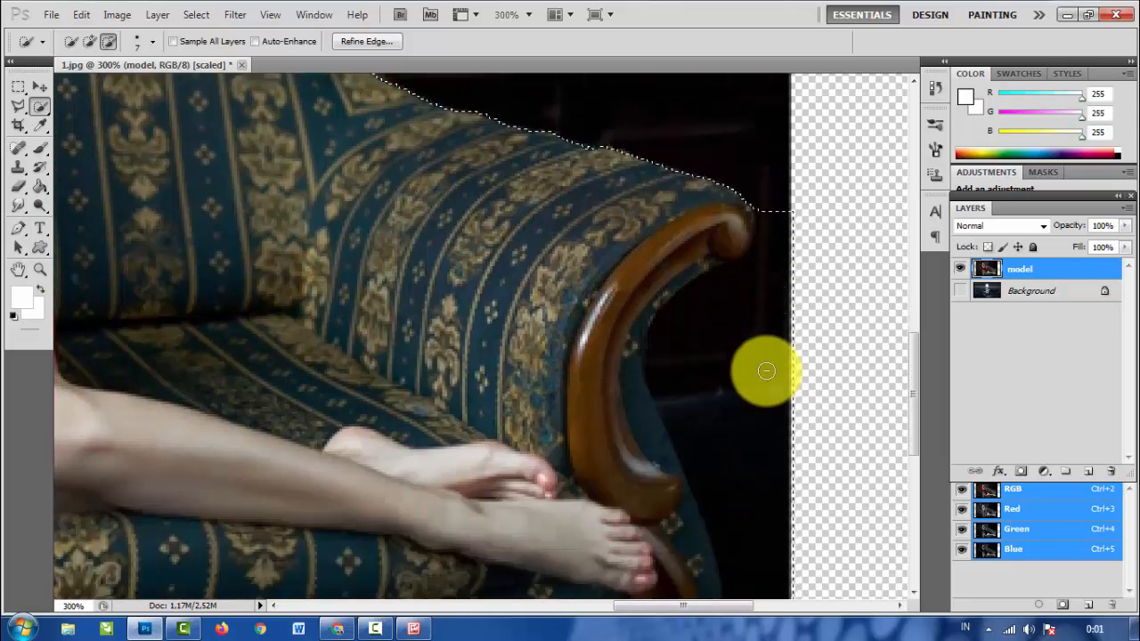
mouse_move(783, 169)
mouse_down()
mouse_move(778, 222)
mouse_move(743, 275)
mouse_move(733, 384)
mouse_move(758, 565)
mouse_move(547, 266)
mouse_up()
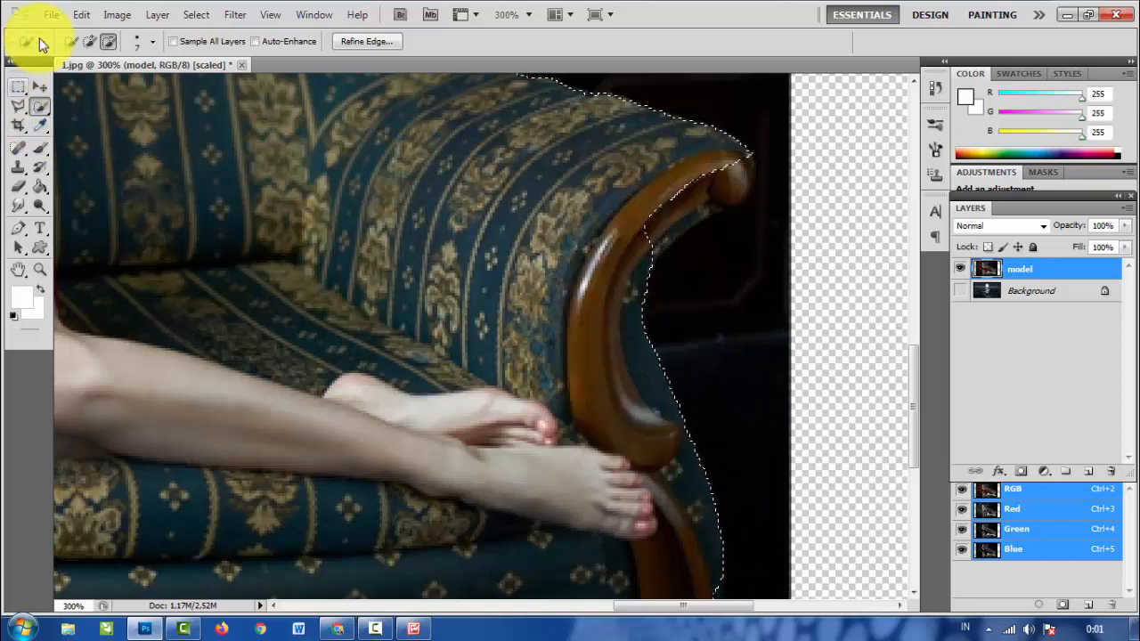
- Add the wooden scroll of the right armrest back to the selection with a 4 px brush and trim the edge beneath it
click(89, 41)
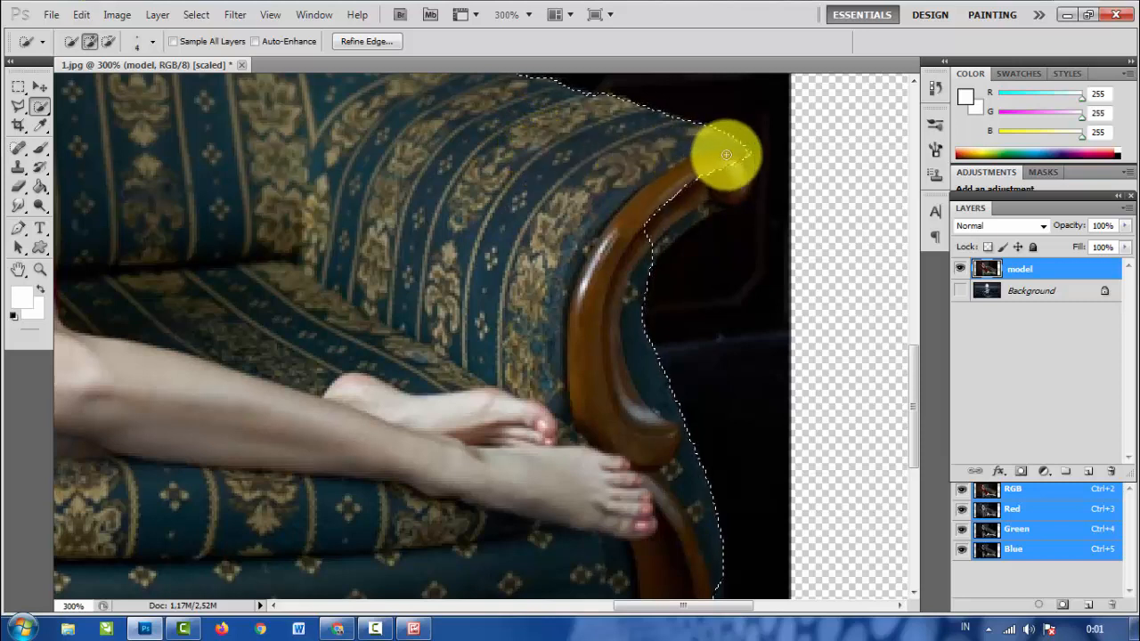
drag(737, 160, 739, 181)
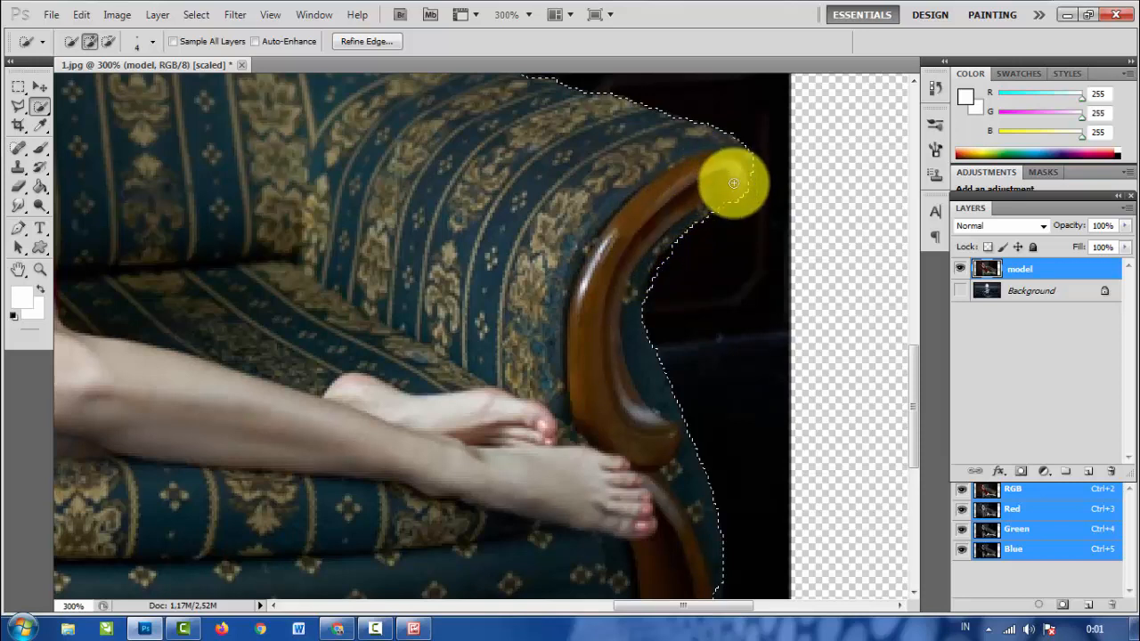
drag(733, 182, 696, 251)
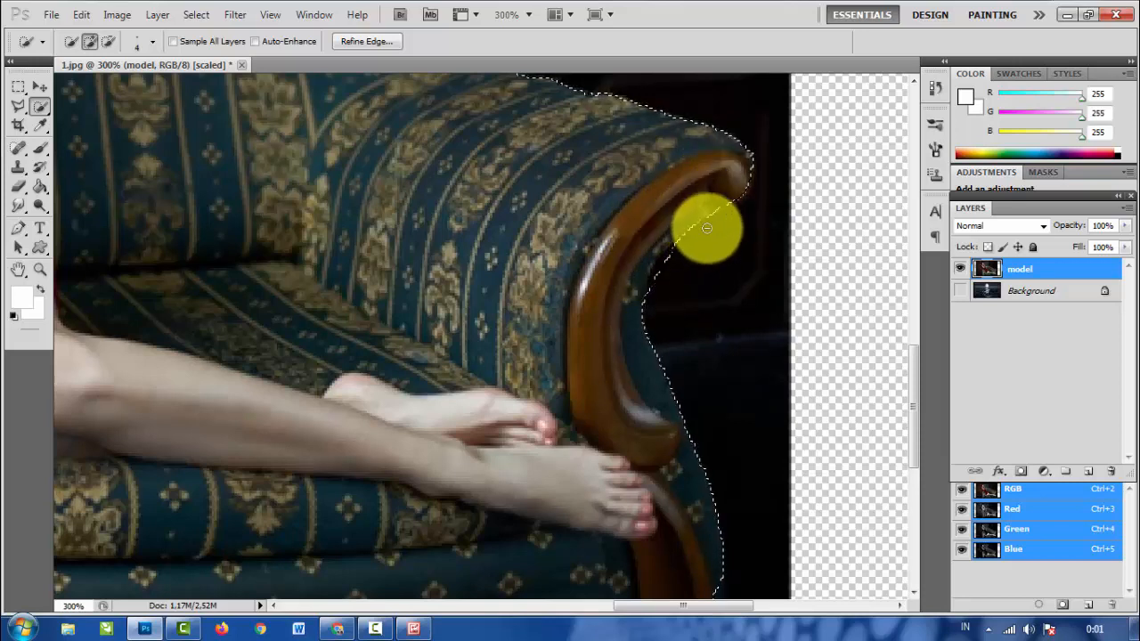
key(alt)
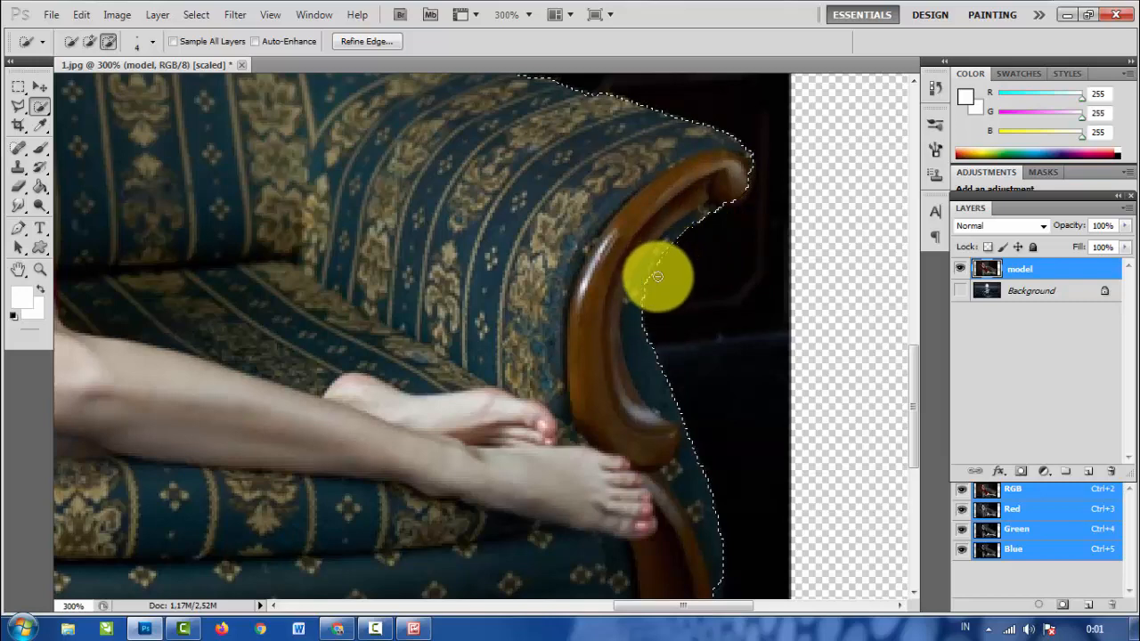
- Add the missed fabric along the upper edge of the sofa's backrest to the selection with the Quick Selection brush
drag(676, 605, 565, 611)
scroll(416, 323, up, 5)
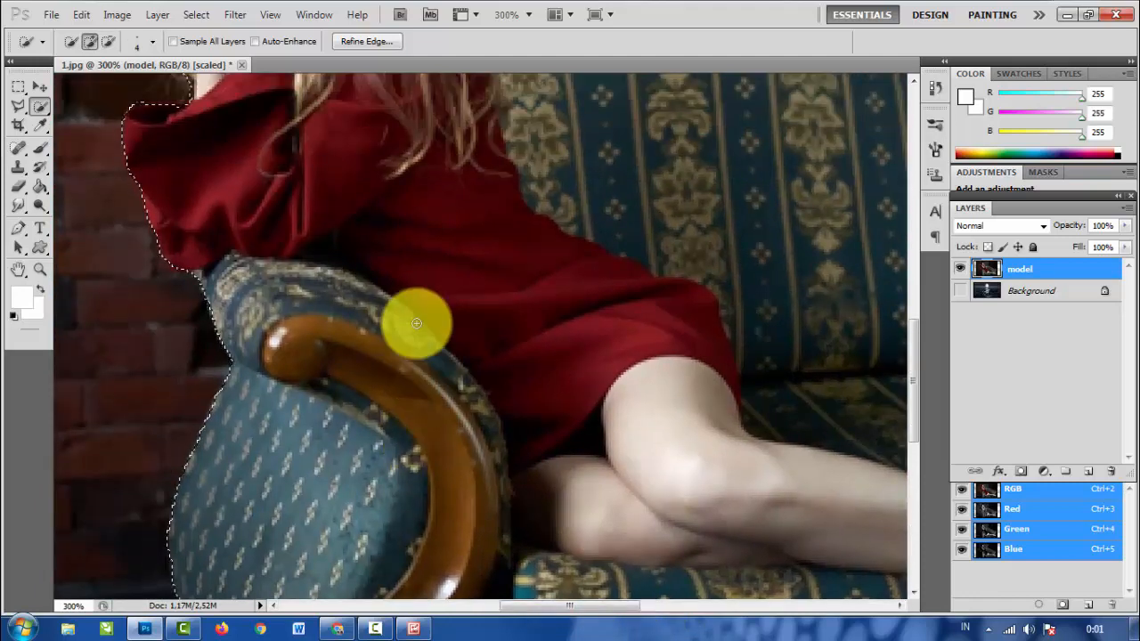
scroll(416, 323, up, 6)
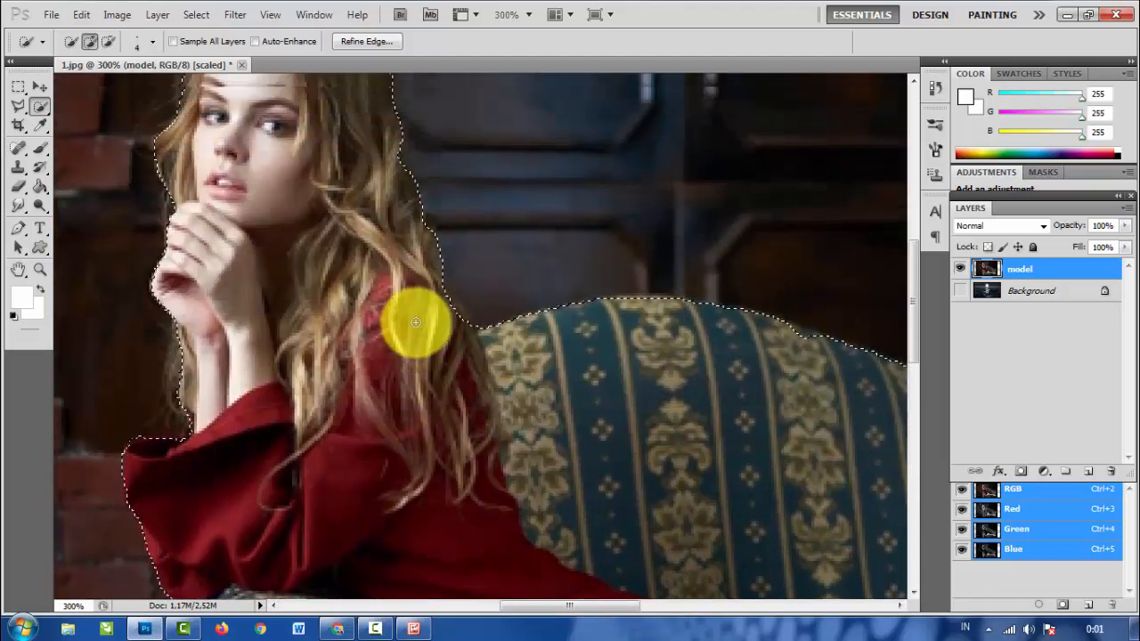
scroll(414, 322, up, 3)
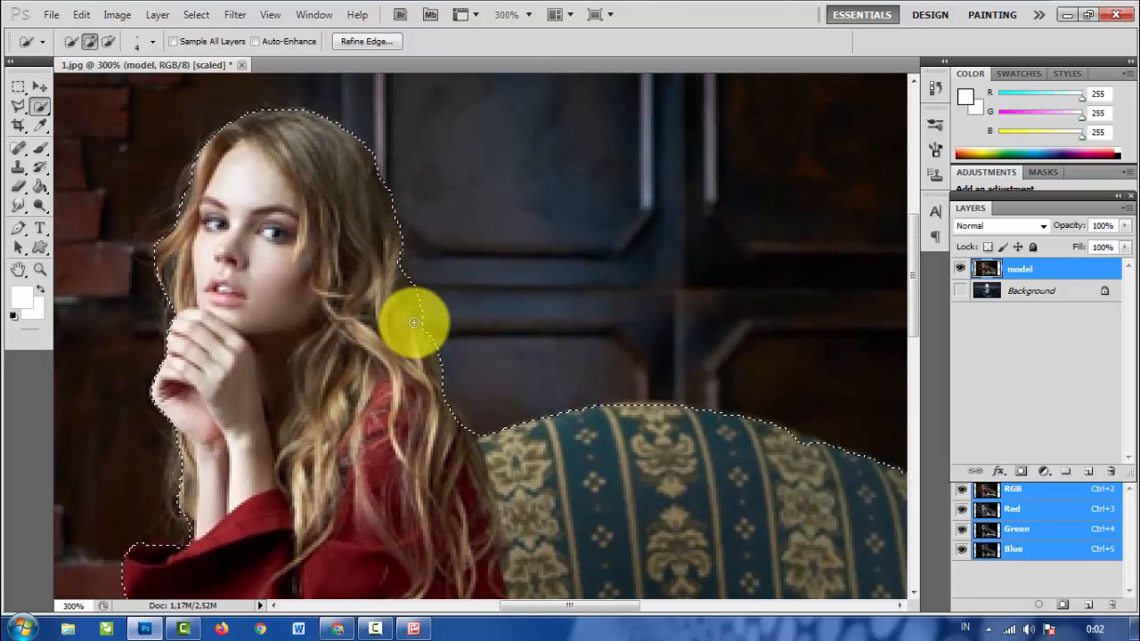
scroll(414, 328, down, 1)
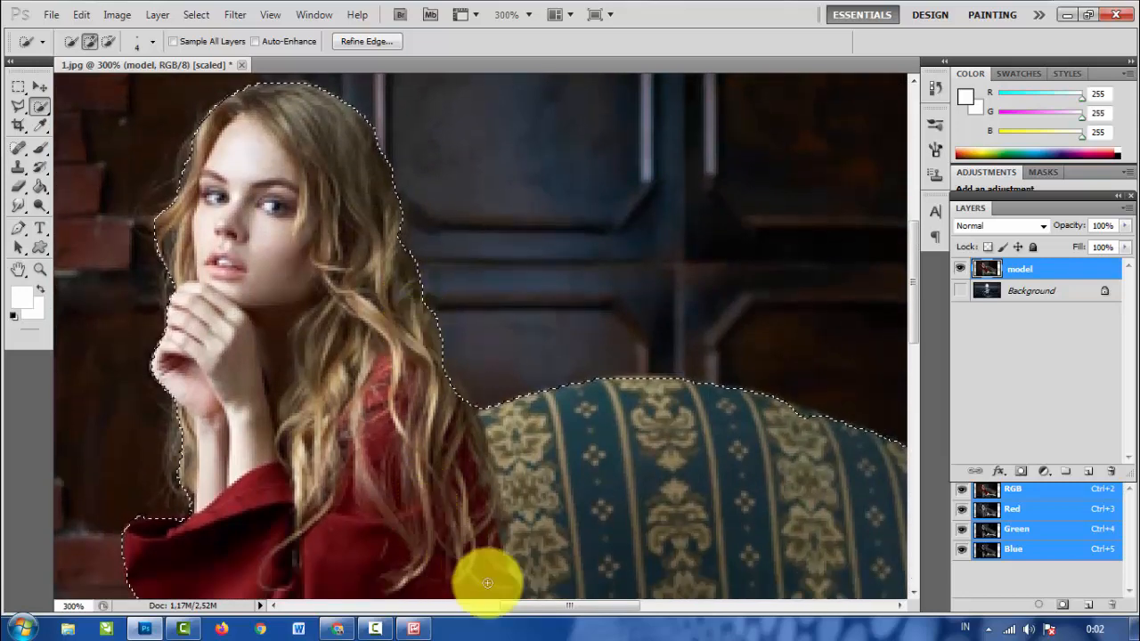
drag(525, 611, 587, 611)
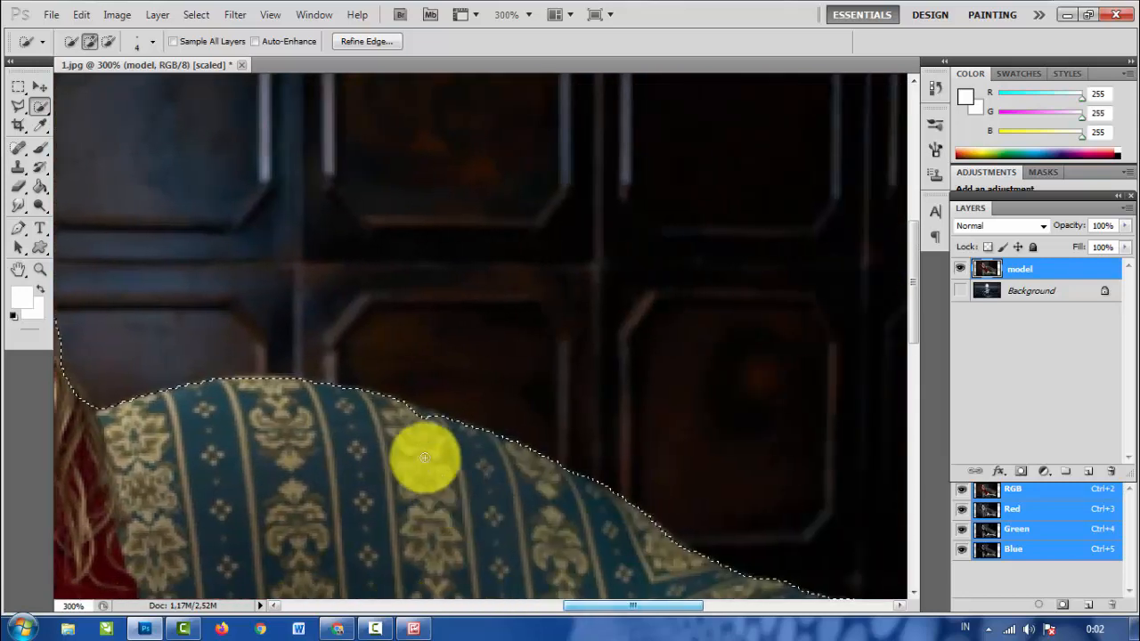
mouse_move(452, 430)
mouse_down()
mouse_move(398, 411)
mouse_move(489, 437)
mouse_move(492, 452)
mouse_up()
- Set the Refine Edge preview of the woman and sofa selection to On White and apply it
key(ctrl+minus)
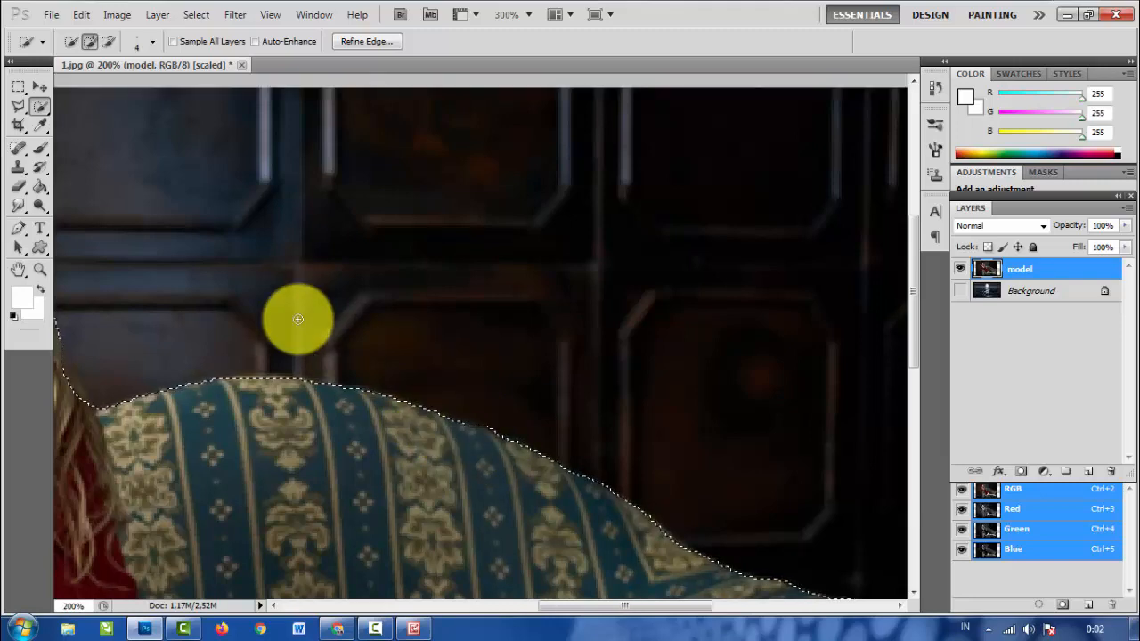
key(ctrl+minus)
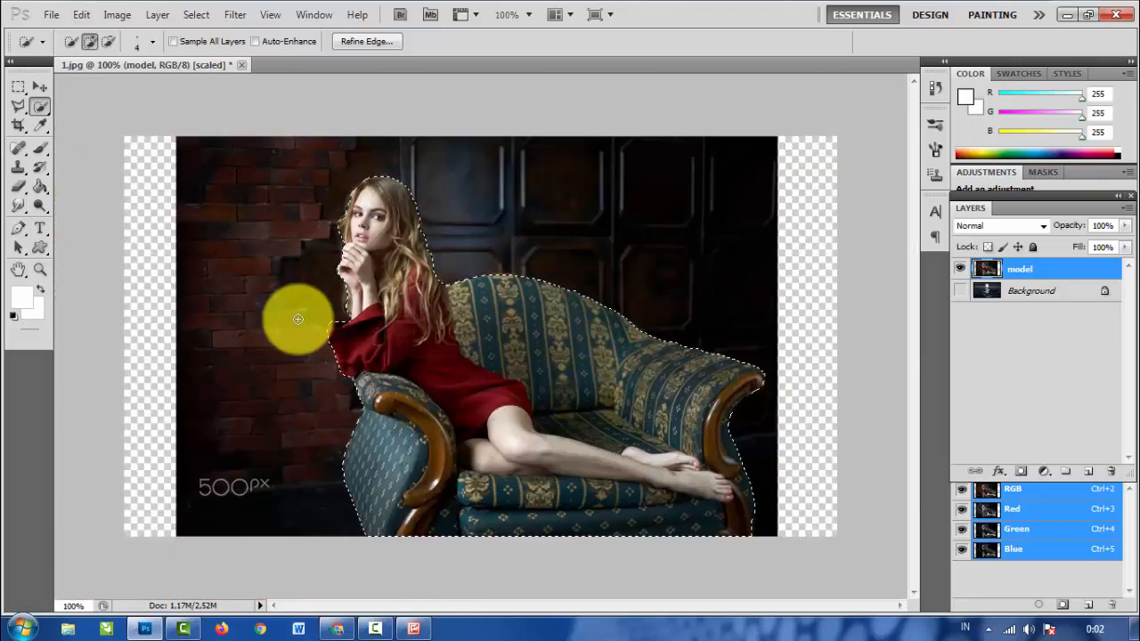
click(365, 42)
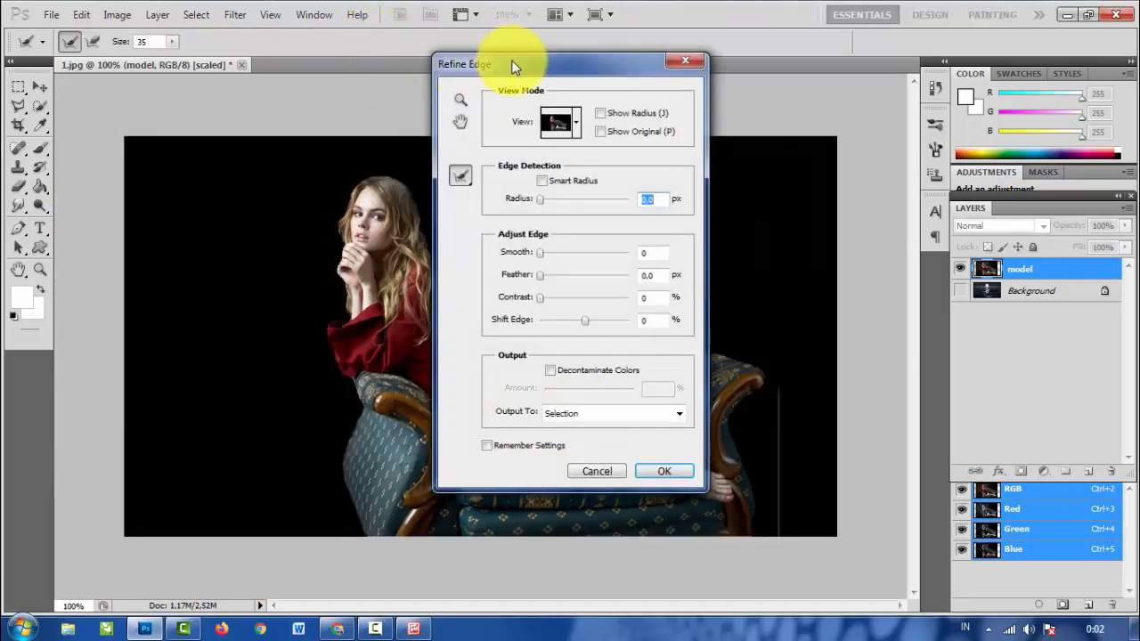
drag(509, 62, 687, 69)
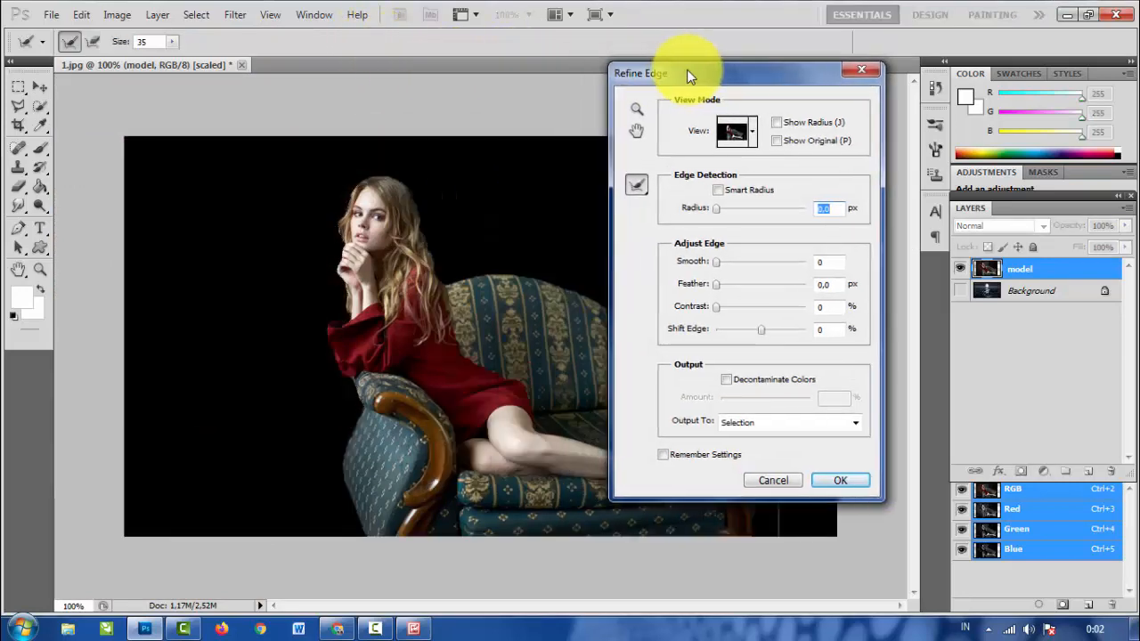
click(751, 133)
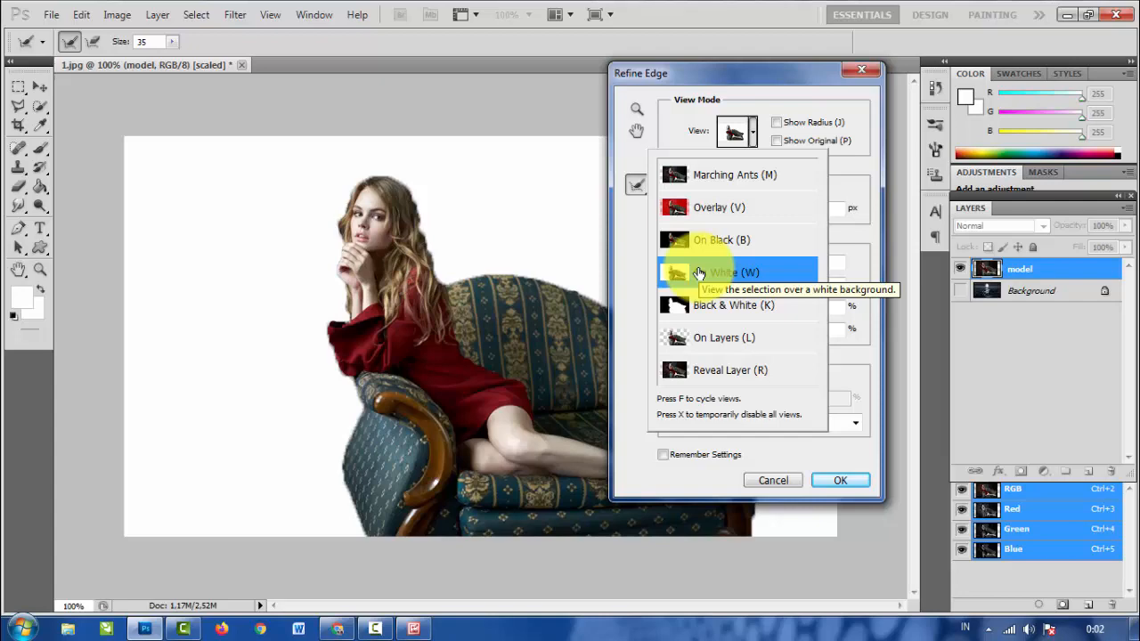
click(829, 477)
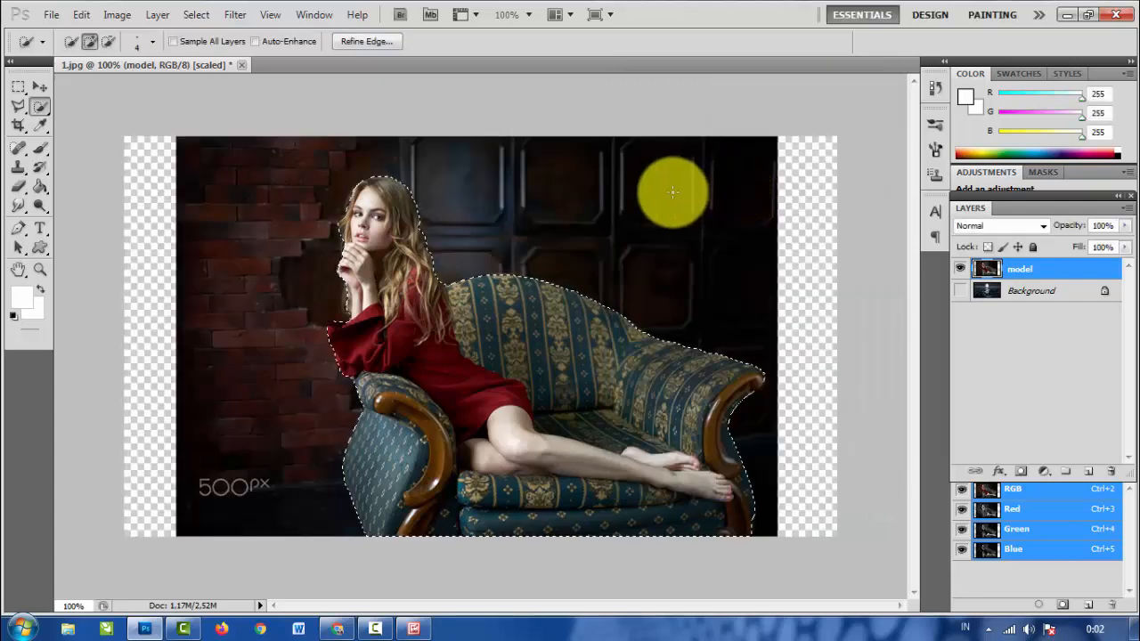
- Reopen Refine Edge and enable Smart Radius with an edge detection radius of 0.9 px
click(385, 41)
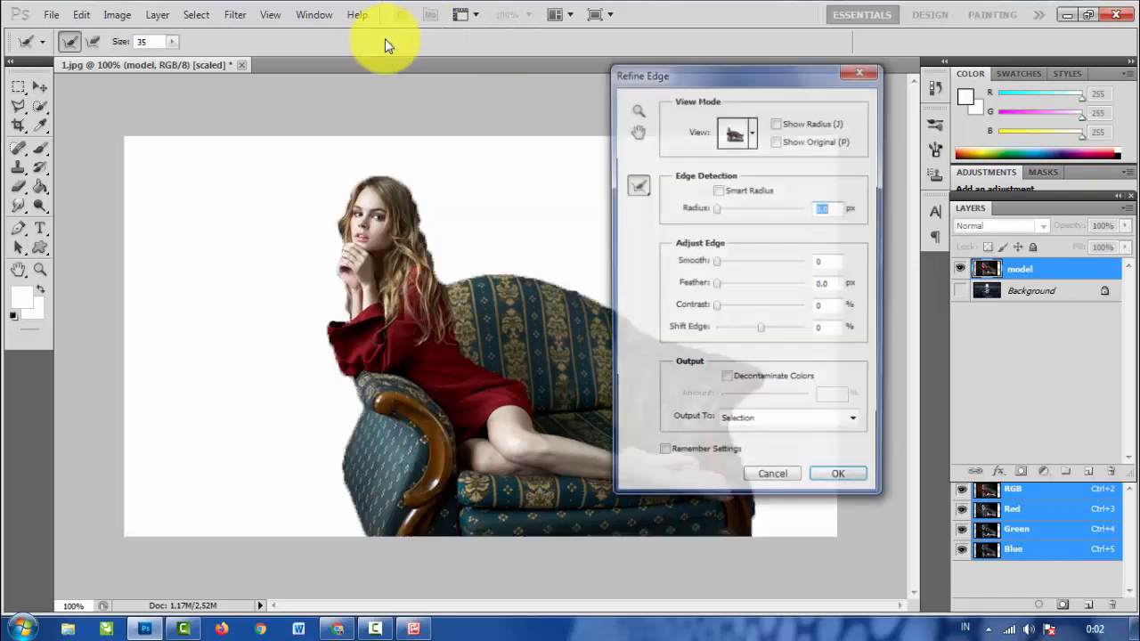
click(719, 189)
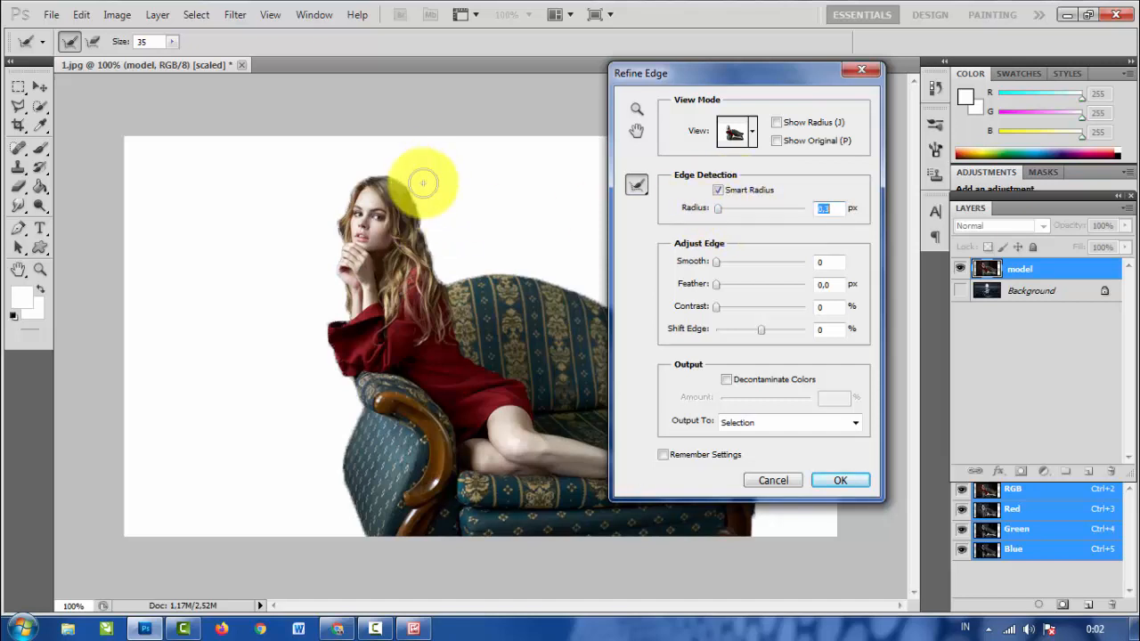
key(ctrl+plus)
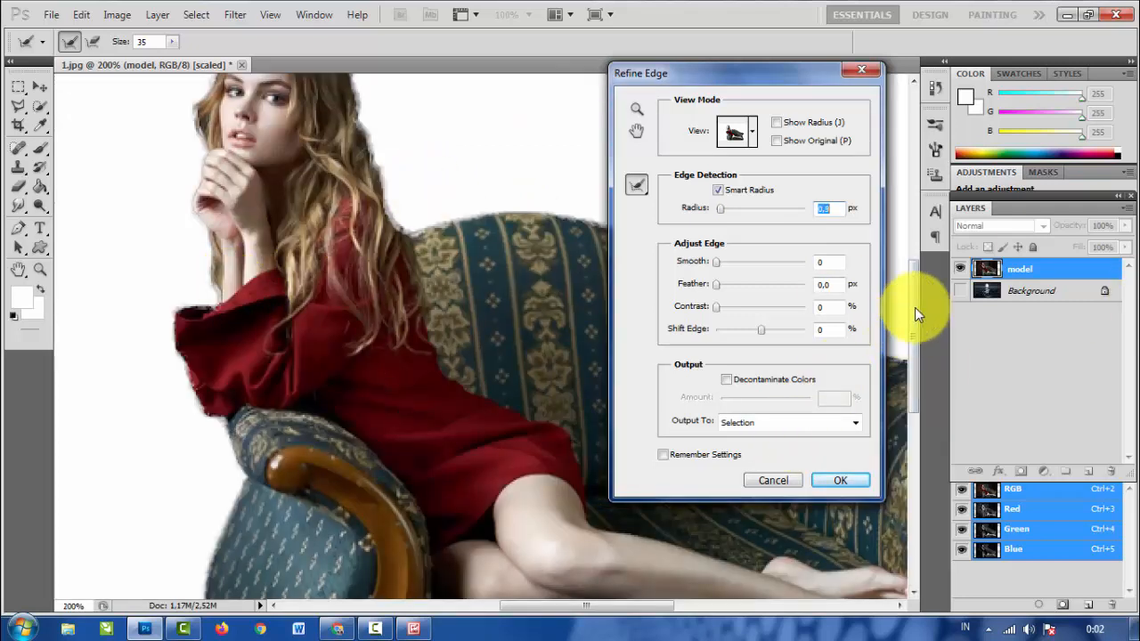
- Refine the selection edge along the back of the woman's hair using a refine radius brush of size 16
drag(915, 308, 910, 276)
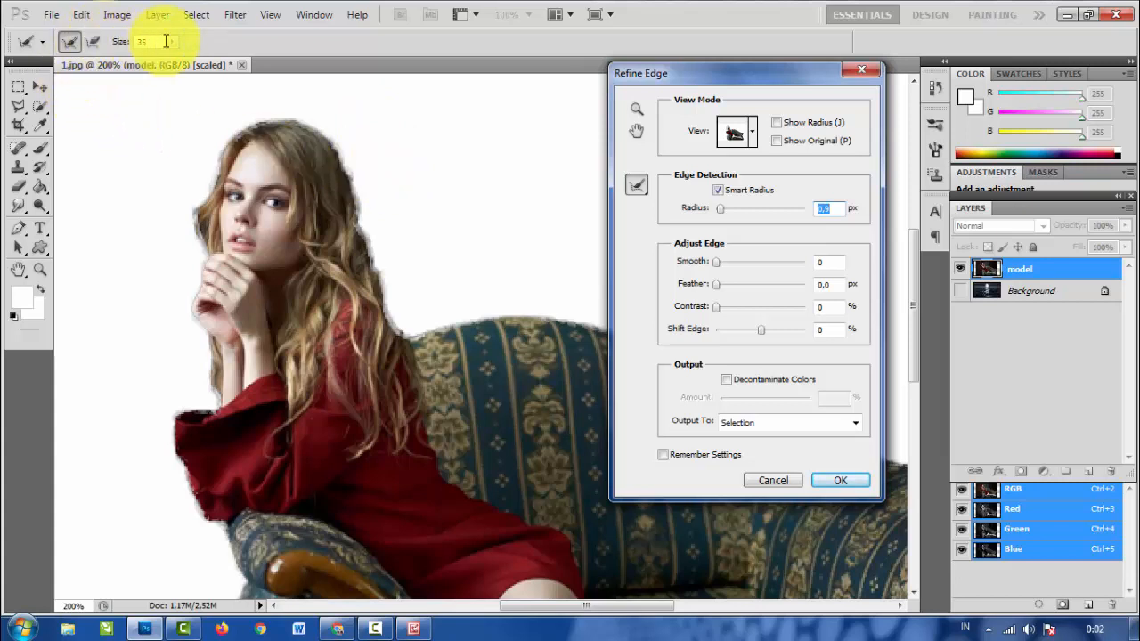
drag(173, 42, 159, 59)
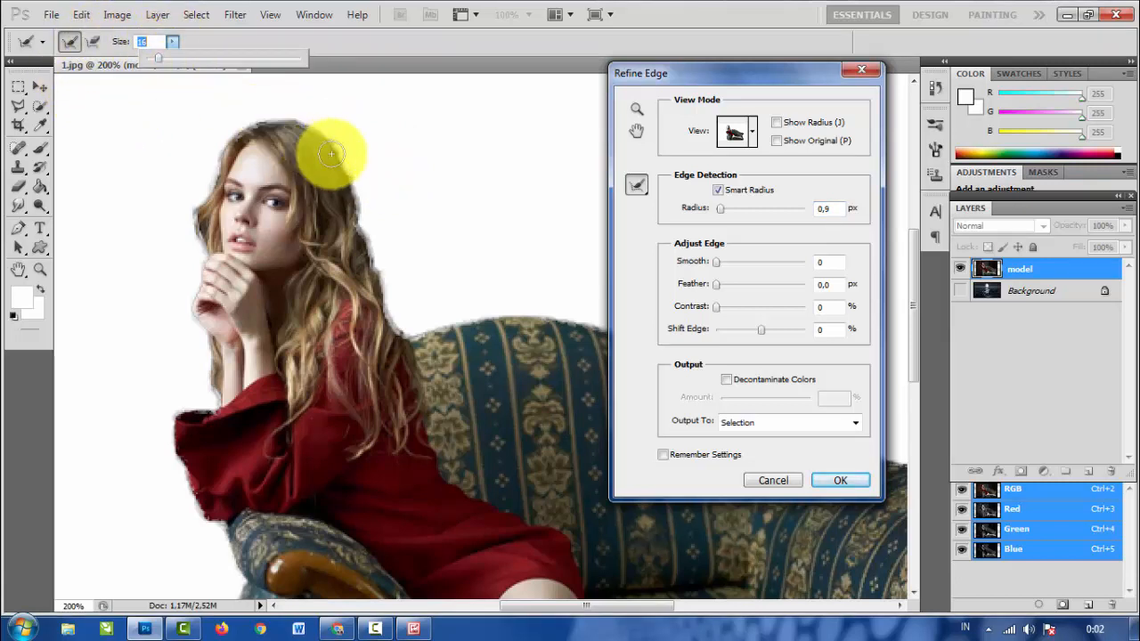
drag(343, 150, 396, 327)
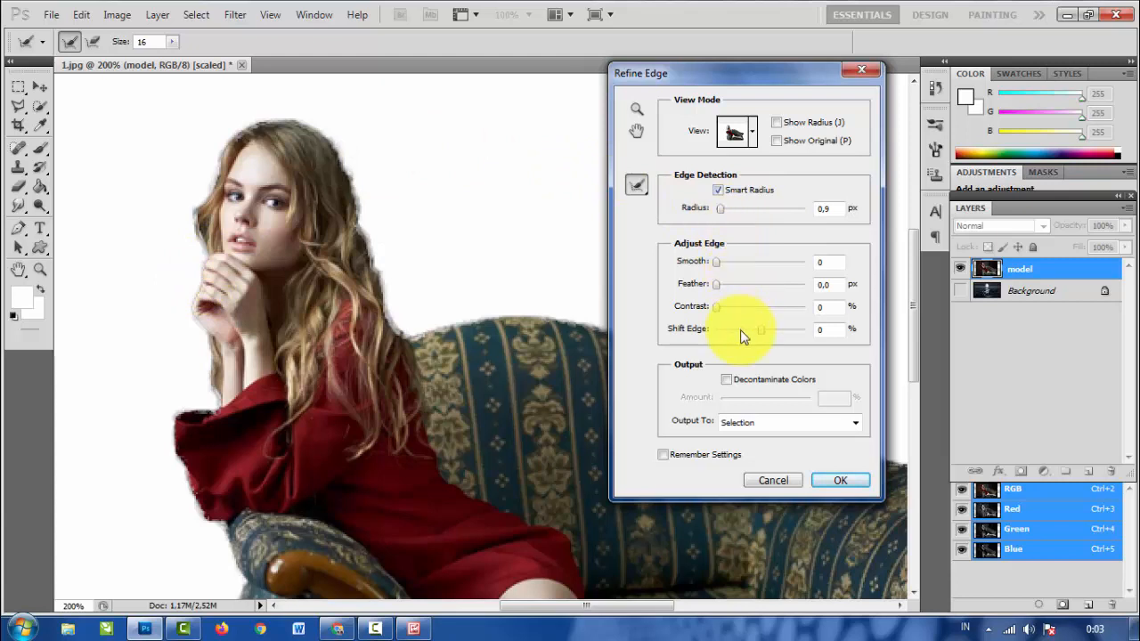
- Set Shift Edge to +8% and brush the refinement along the edge of the red sleeve near the elbow
drag(756, 329, 737, 330)
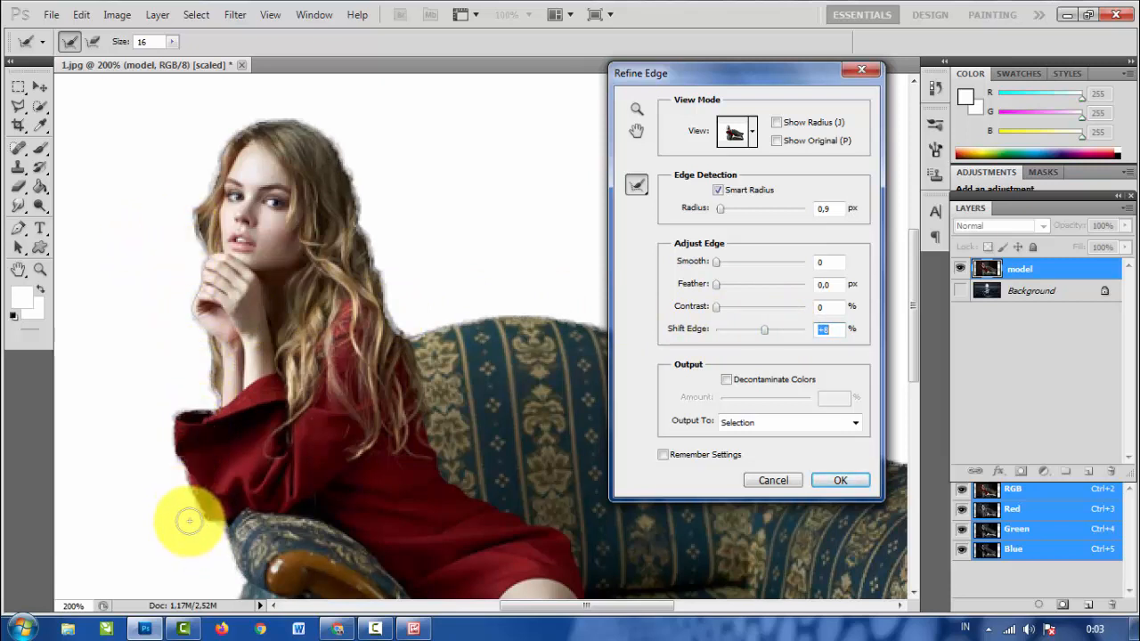
drag(184, 492, 191, 530)
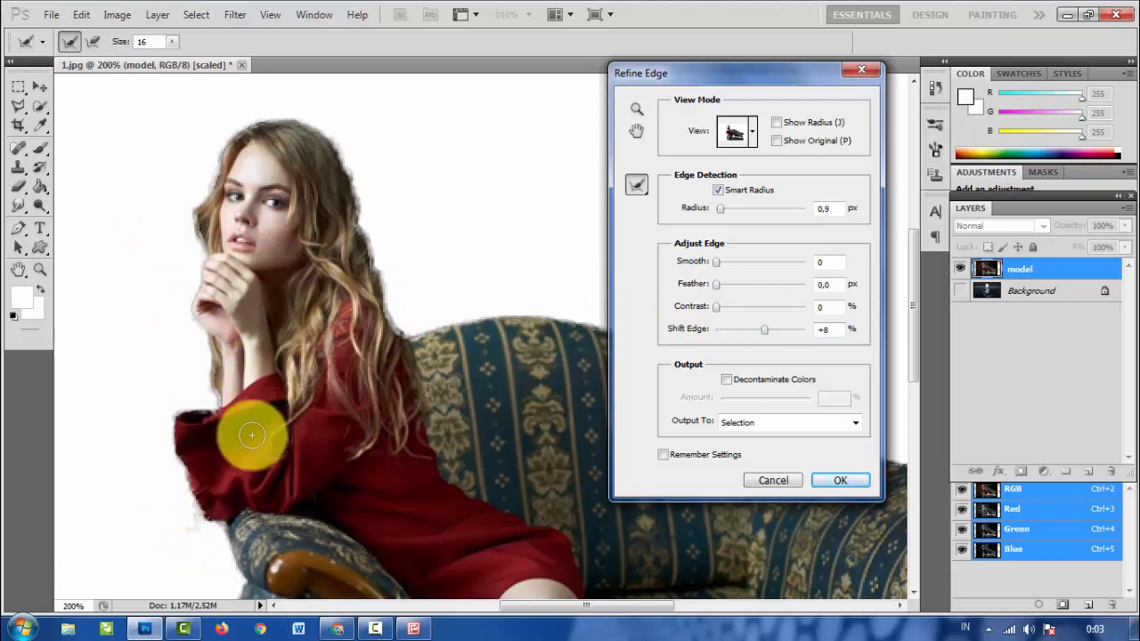
scroll(453, 351, down, 5)
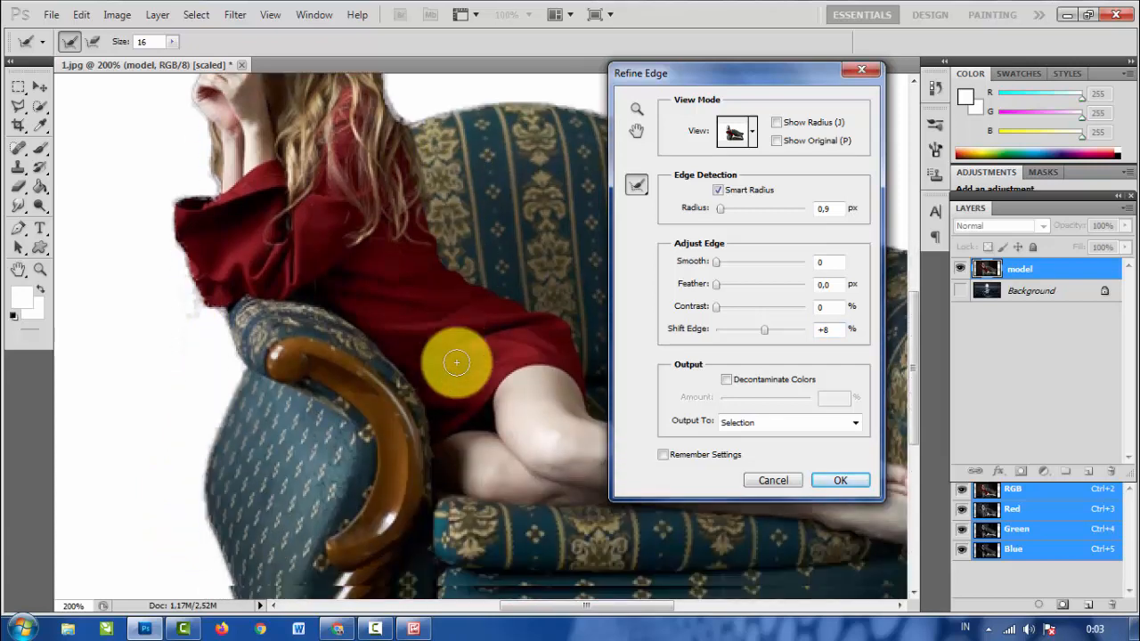
scroll(457, 362, up, 5)
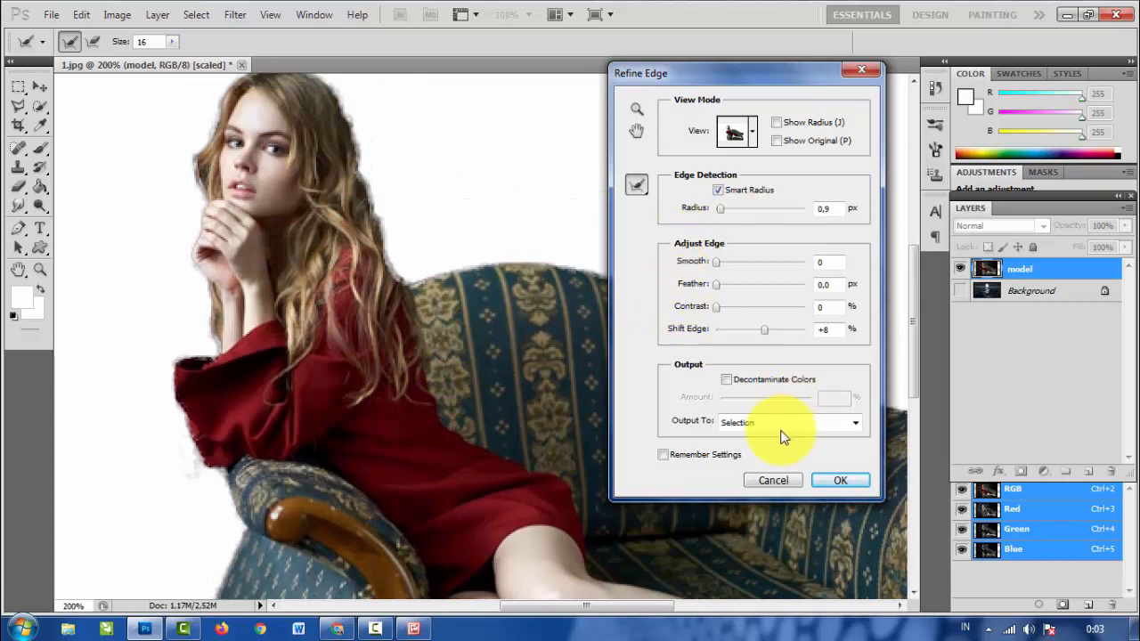
- Output the refined selection as a New Layer with Layer Mask
click(855, 423)
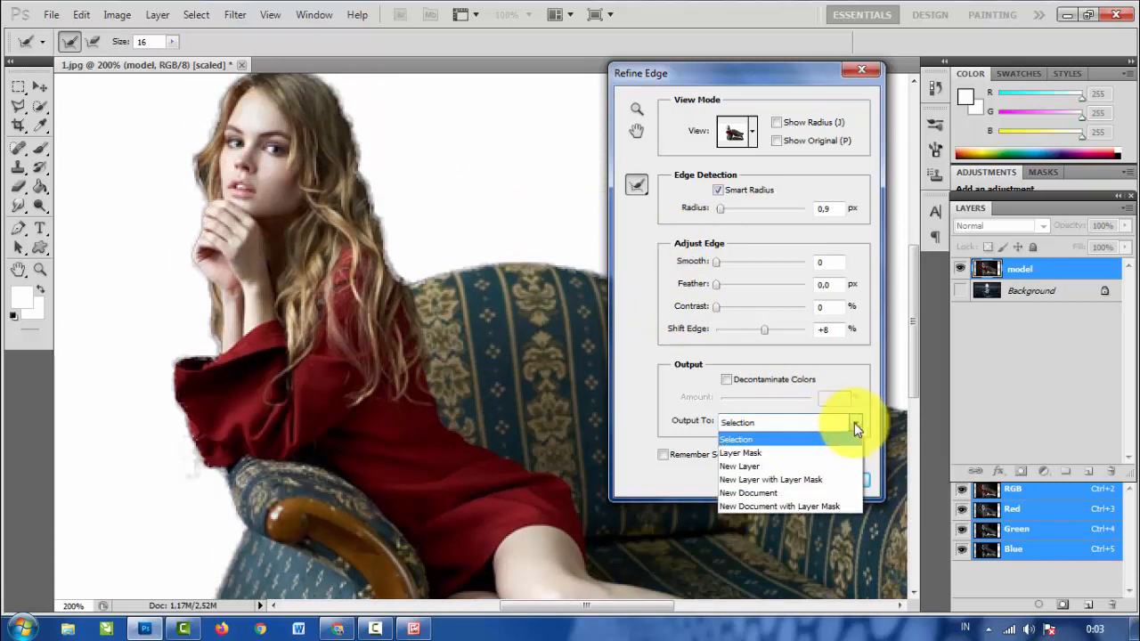
click(799, 478)
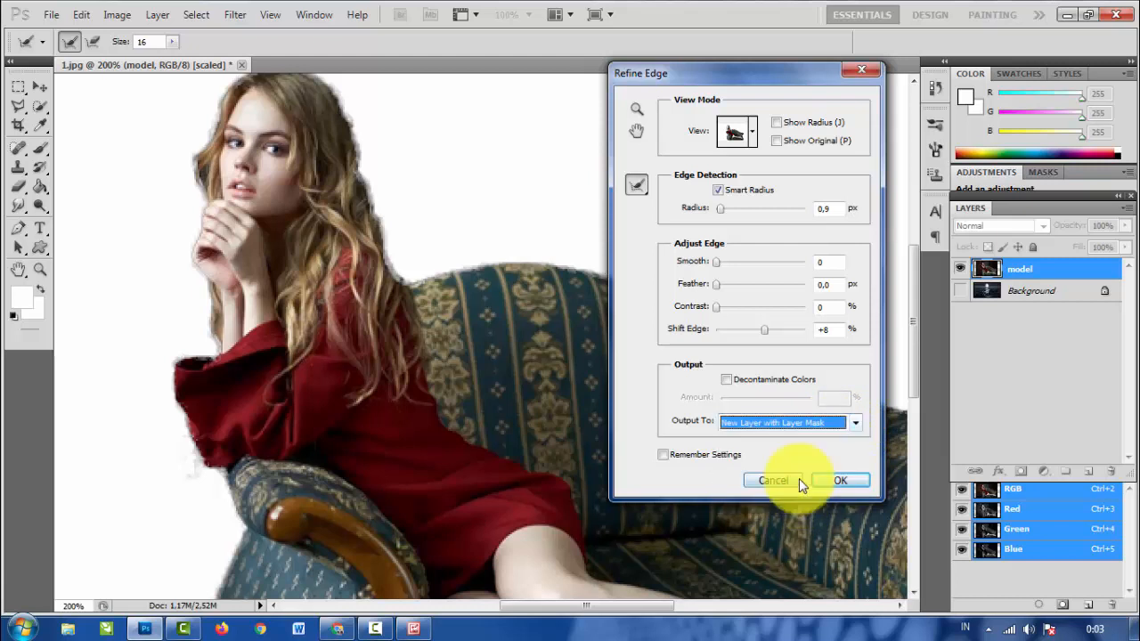
click(841, 480)
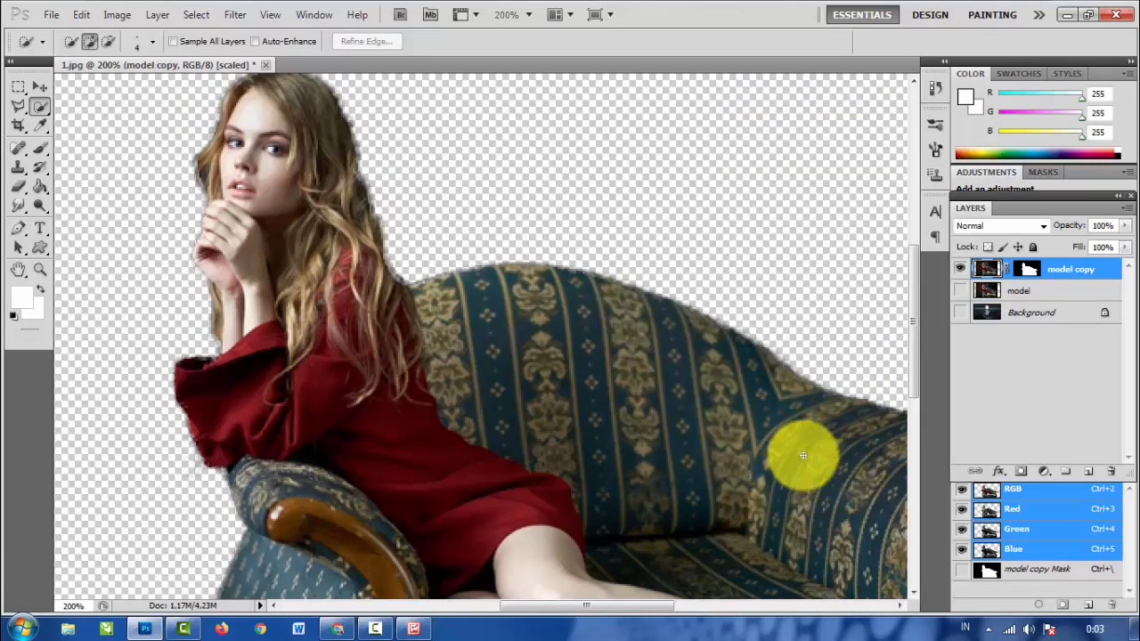
key(ctrl+minus)
key(ctrl+minus)
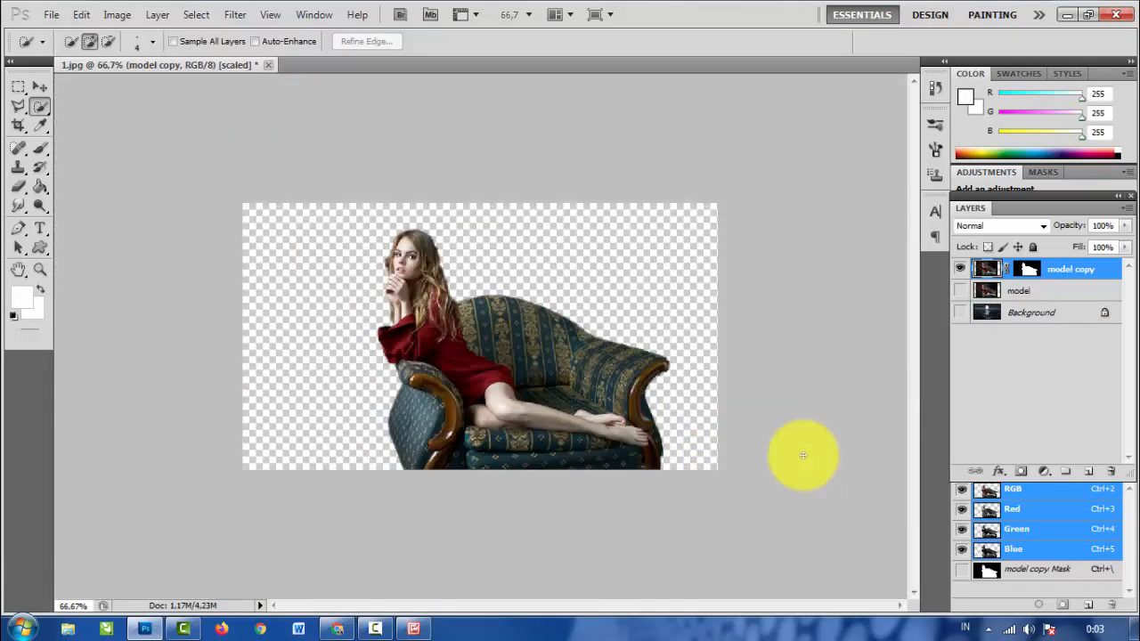
- Activate the Move tool and make the Background layer with the moonlit sea visible behind the cut-out
click(40, 85)
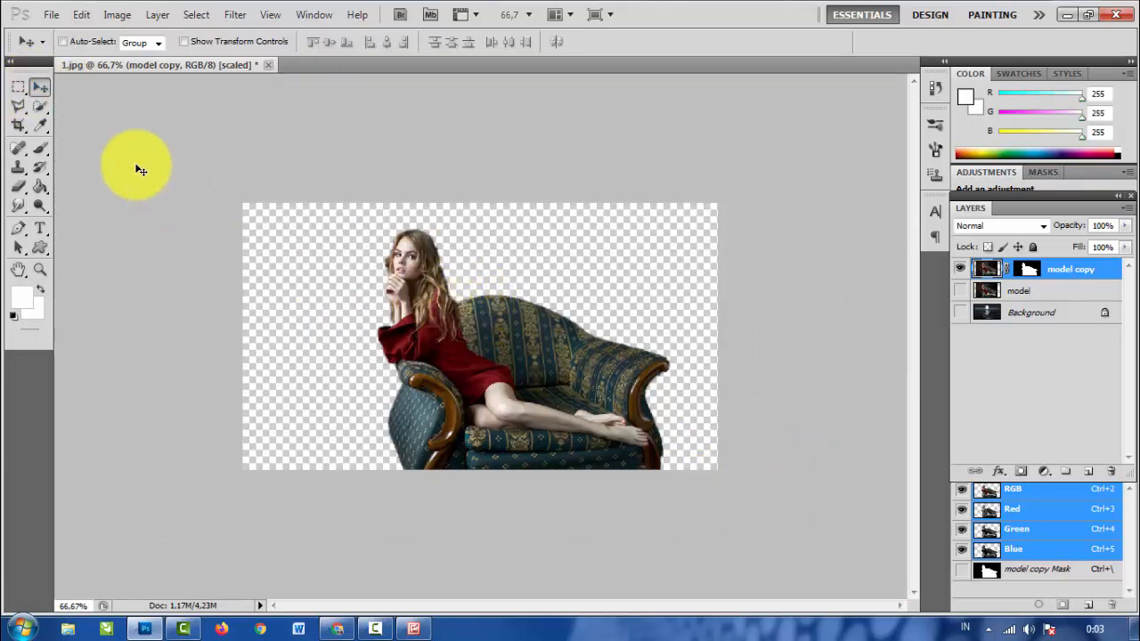
key(ctrl+plus)
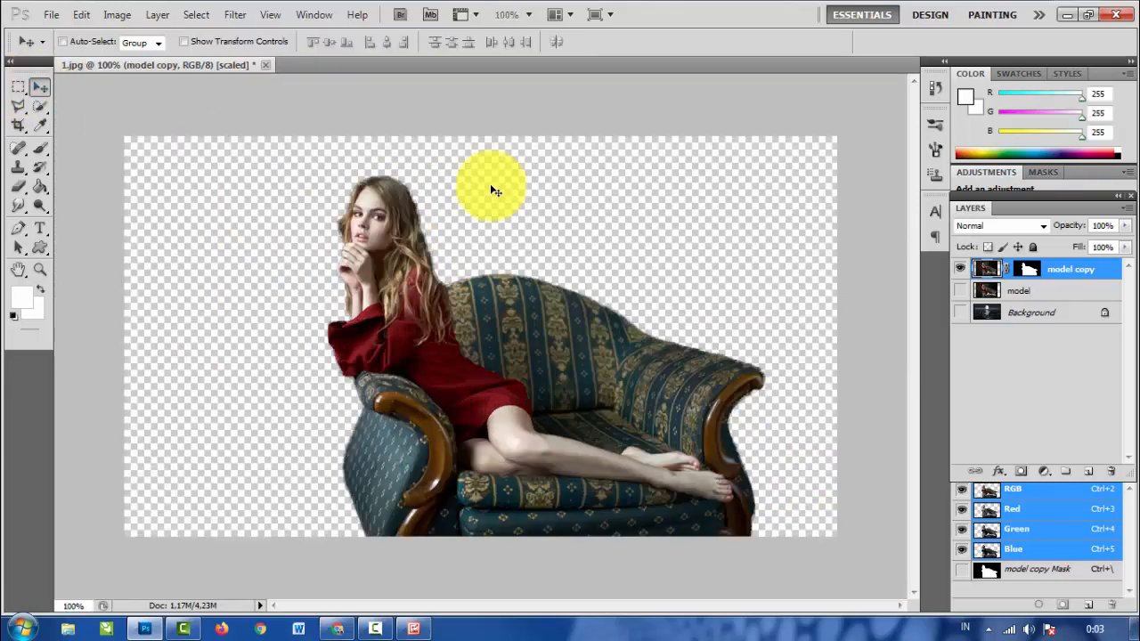
click(961, 314)
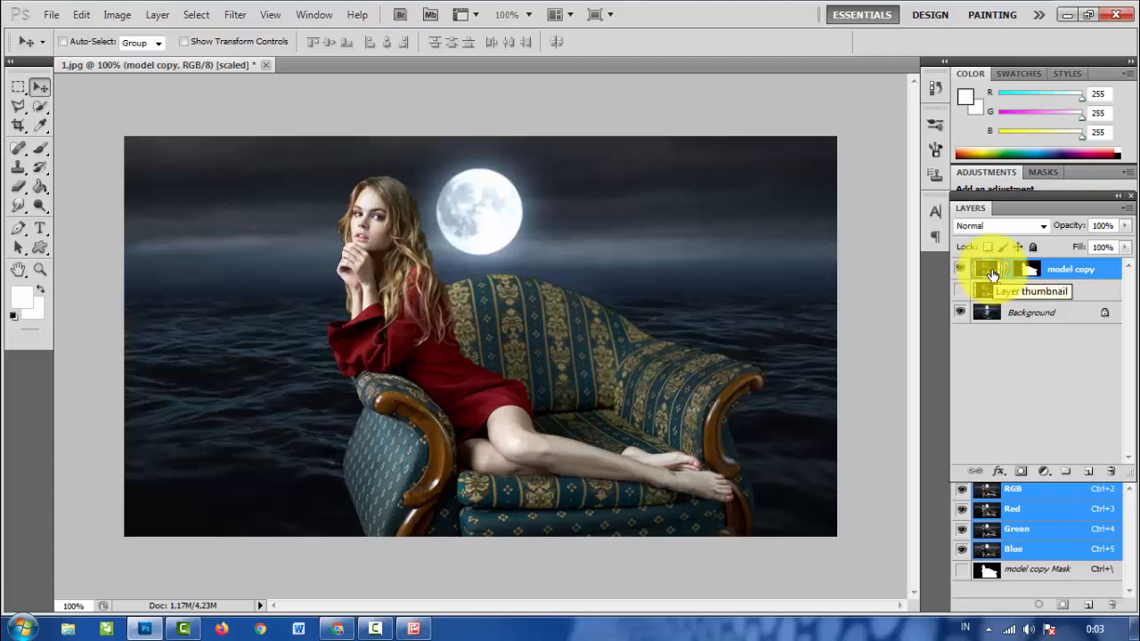
- Scale the cut-out woman and sofa proportionally to 43.66% and place them on the sea below and left of the moon
key(ctrl+t)
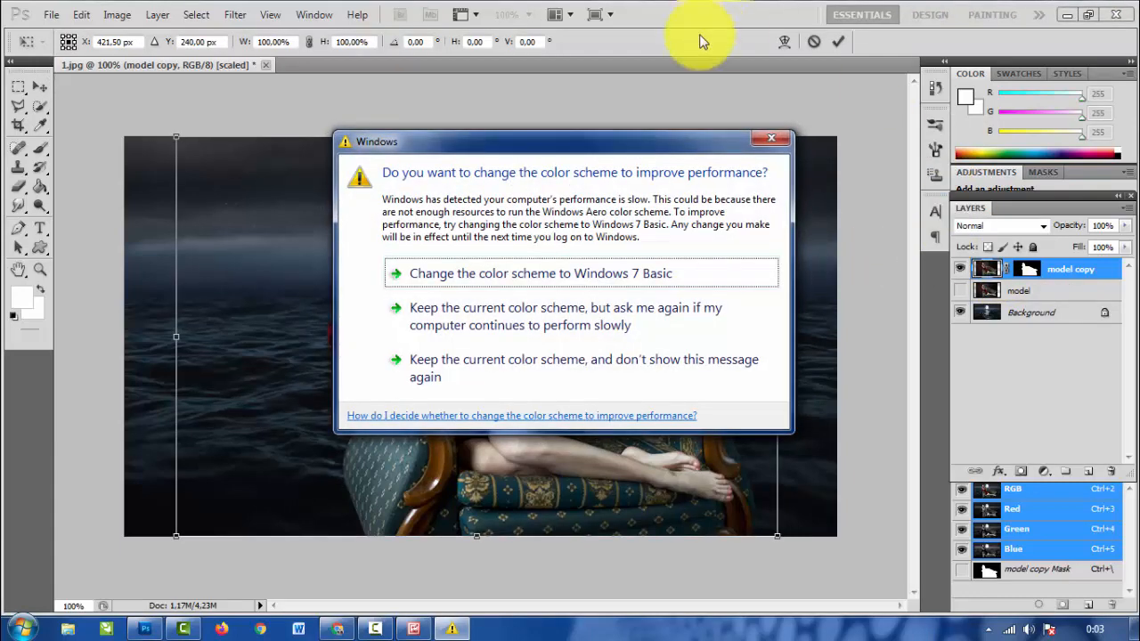
click(771, 141)
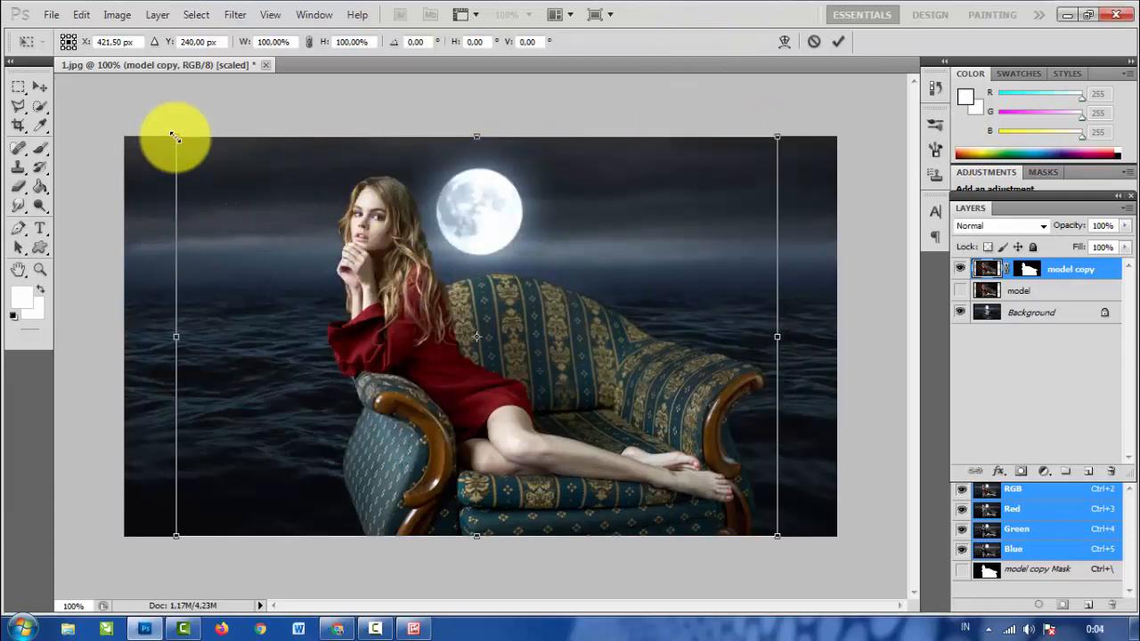
drag(175, 139, 295, 287)
drag(535, 406, 439, 391)
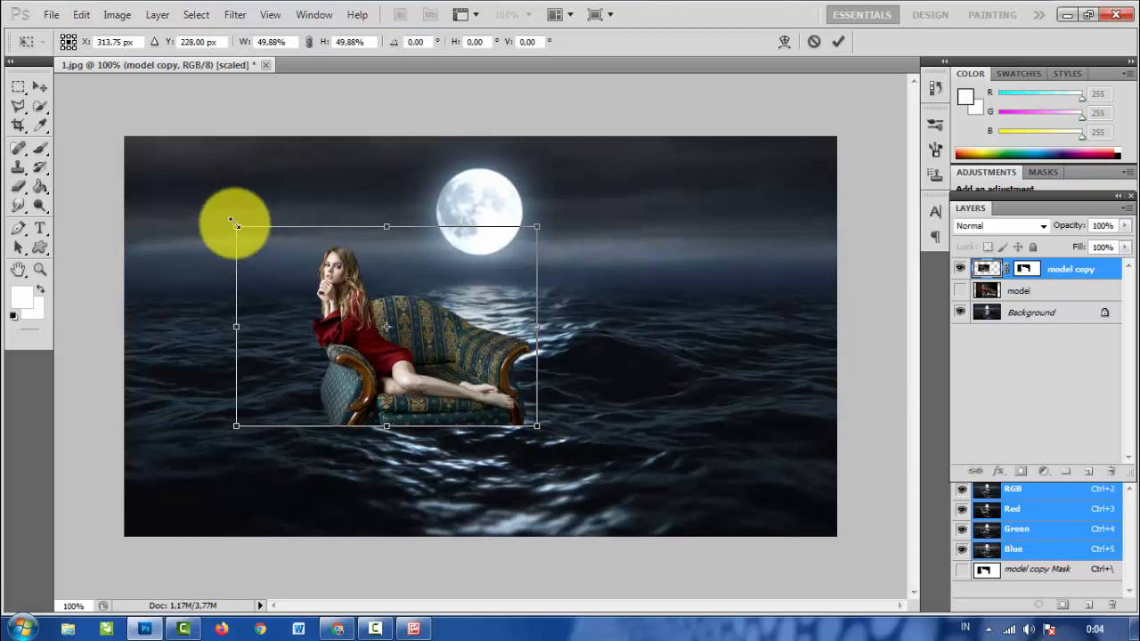
drag(236, 225, 249, 241)
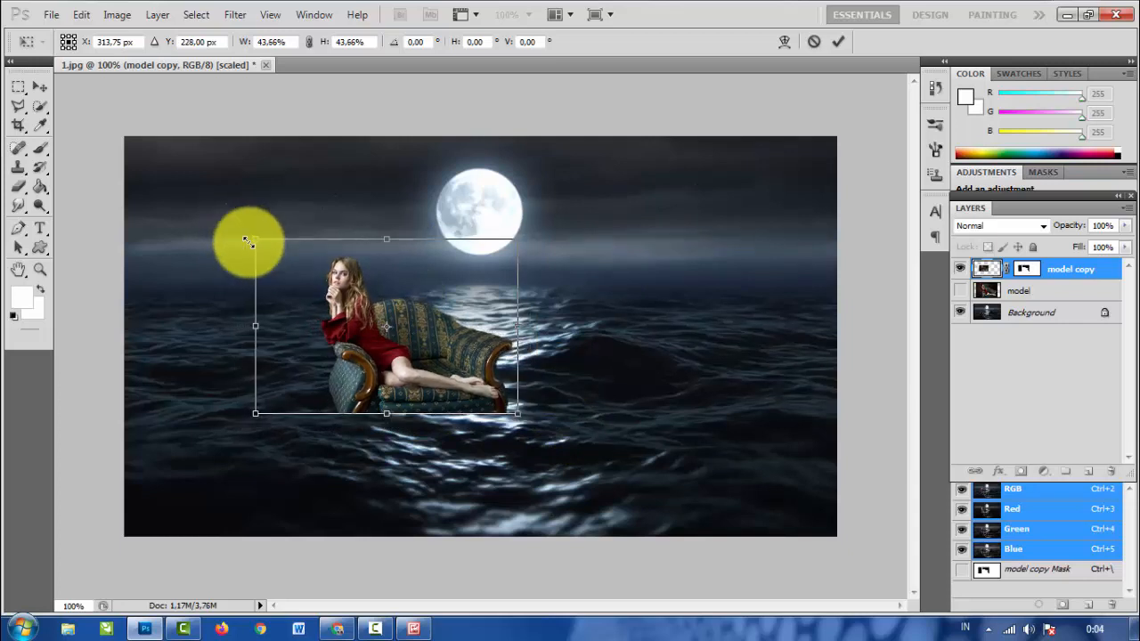
click(839, 42)
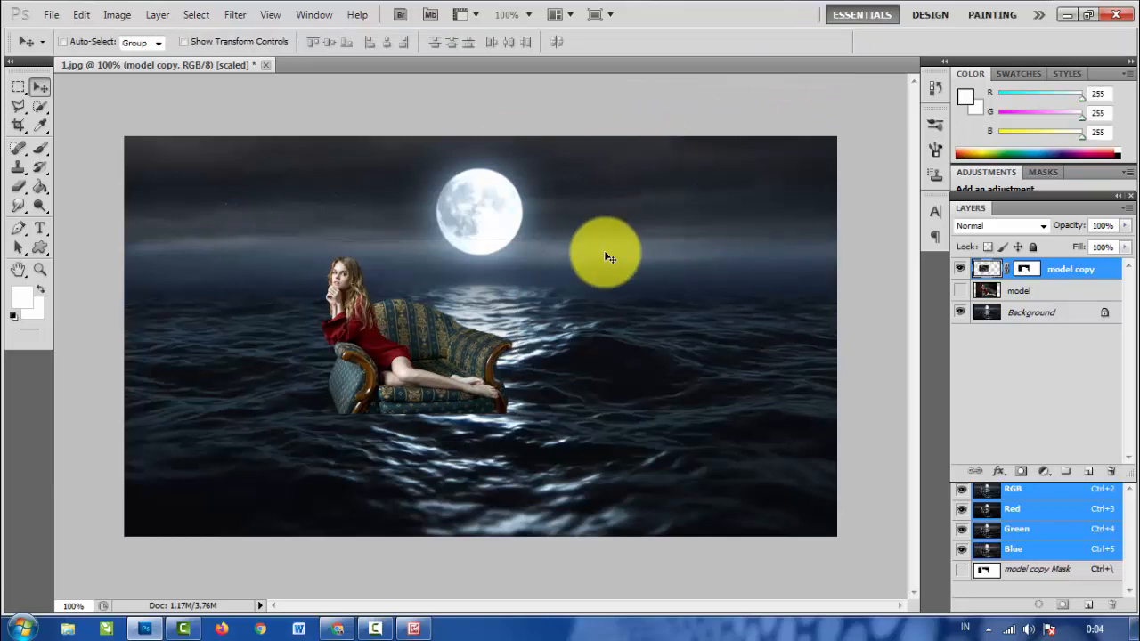
key(ctrl+plus)
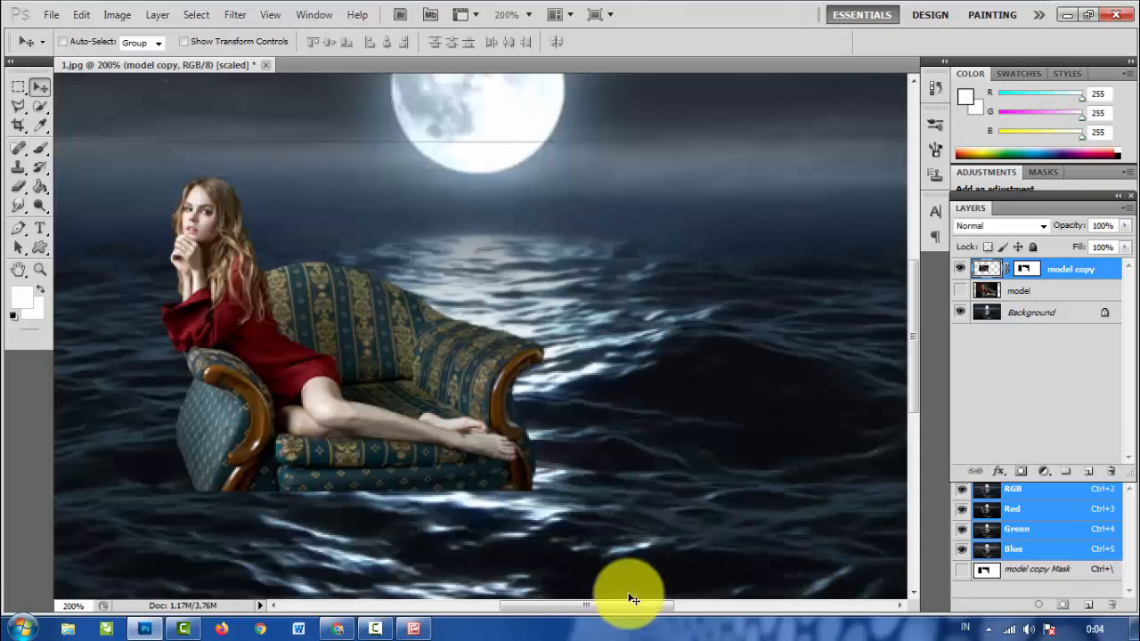
drag(607, 605, 572, 607)
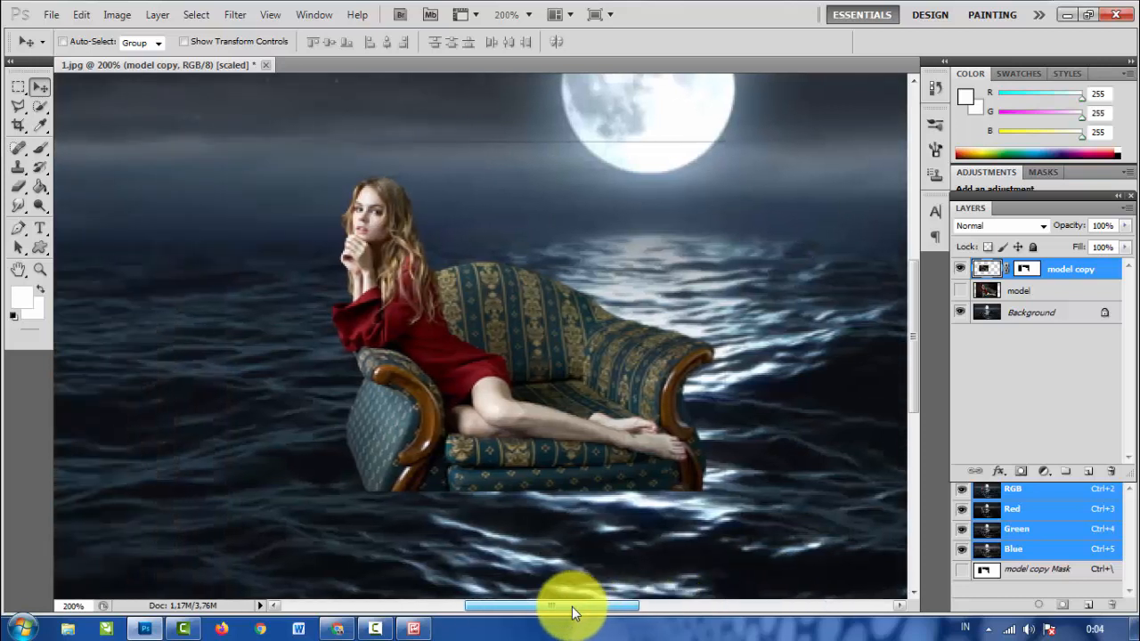
- Lasso the sofa base and surrounding water area freehand on the Background layer and copy it to a new layer
click(1013, 319)
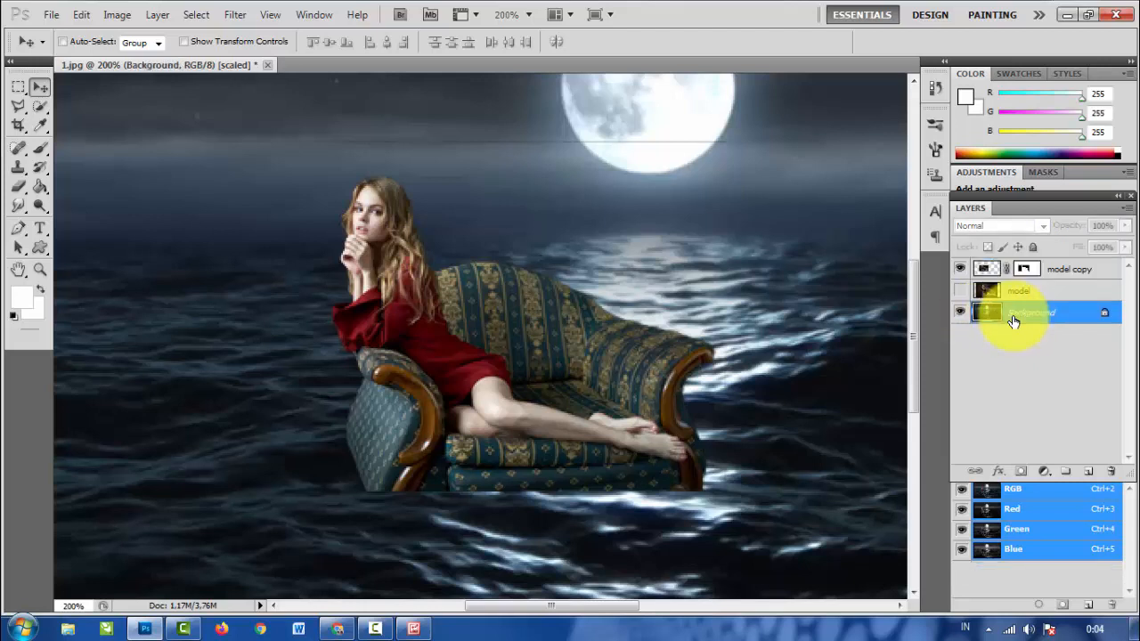
click(17, 111)
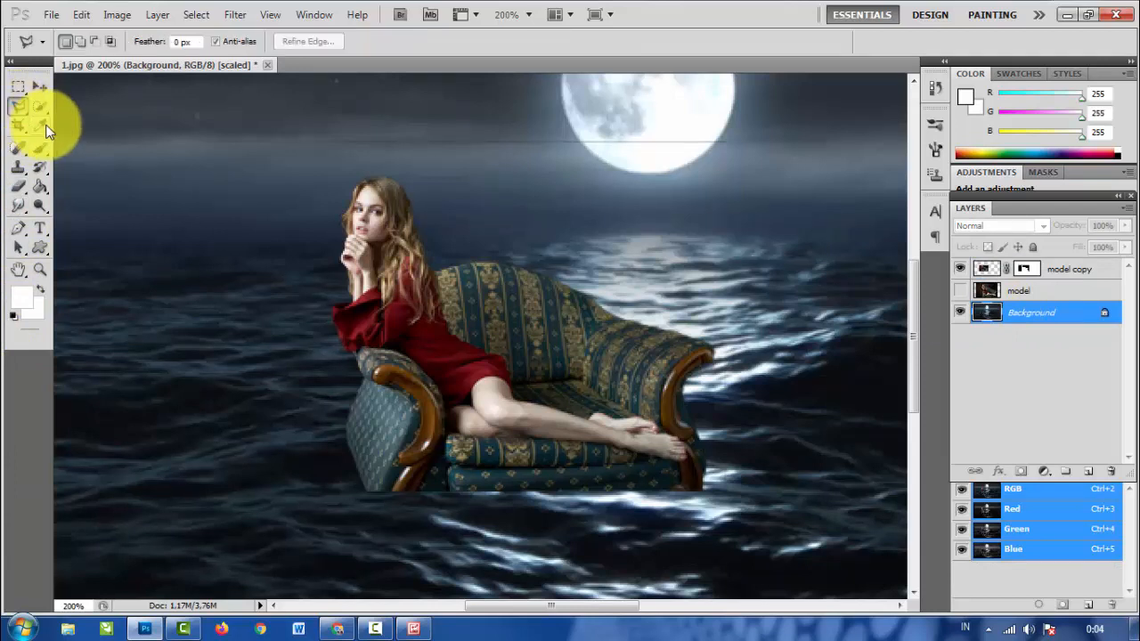
right_click(16, 107)
click(62, 104)
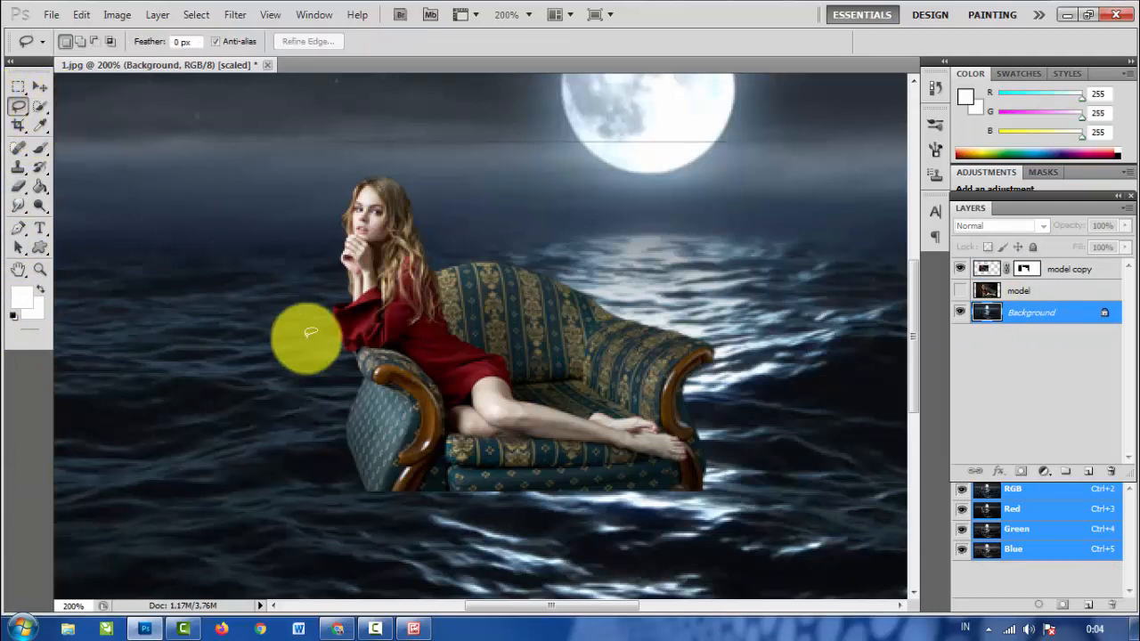
mouse_move(193, 541)
mouse_down()
mouse_move(558, 565)
mouse_move(693, 560)
mouse_move(807, 512)
mouse_move(816, 445)
mouse_move(740, 411)
mouse_move(478, 421)
mouse_move(385, 403)
mouse_move(273, 412)
mouse_move(200, 480)
mouse_move(201, 539)
mouse_up()
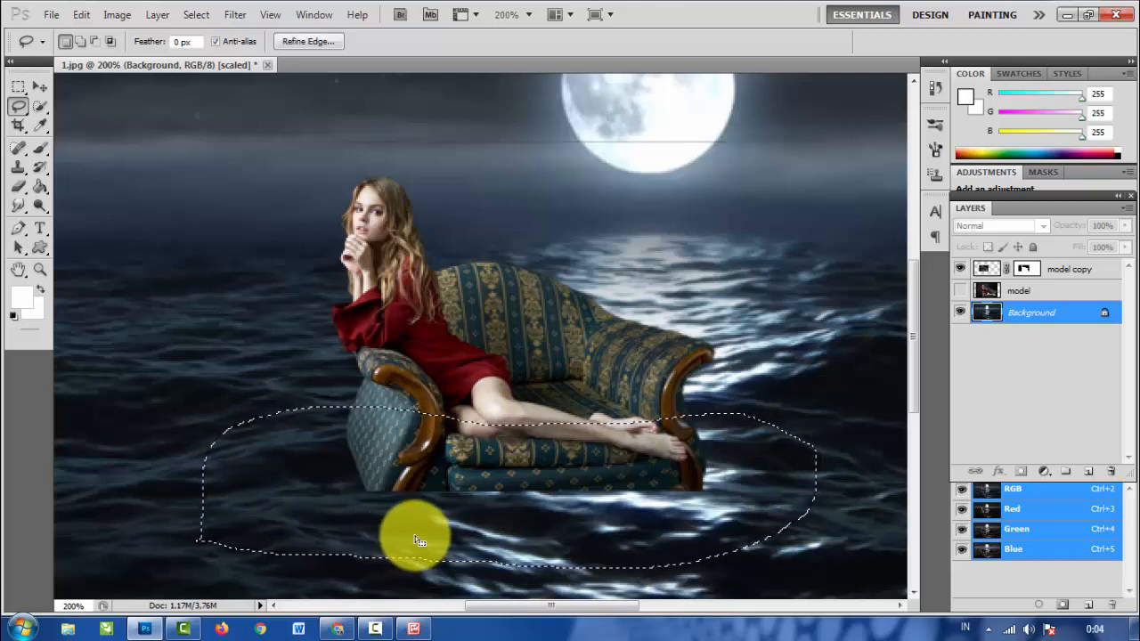
key(ctrl+j)
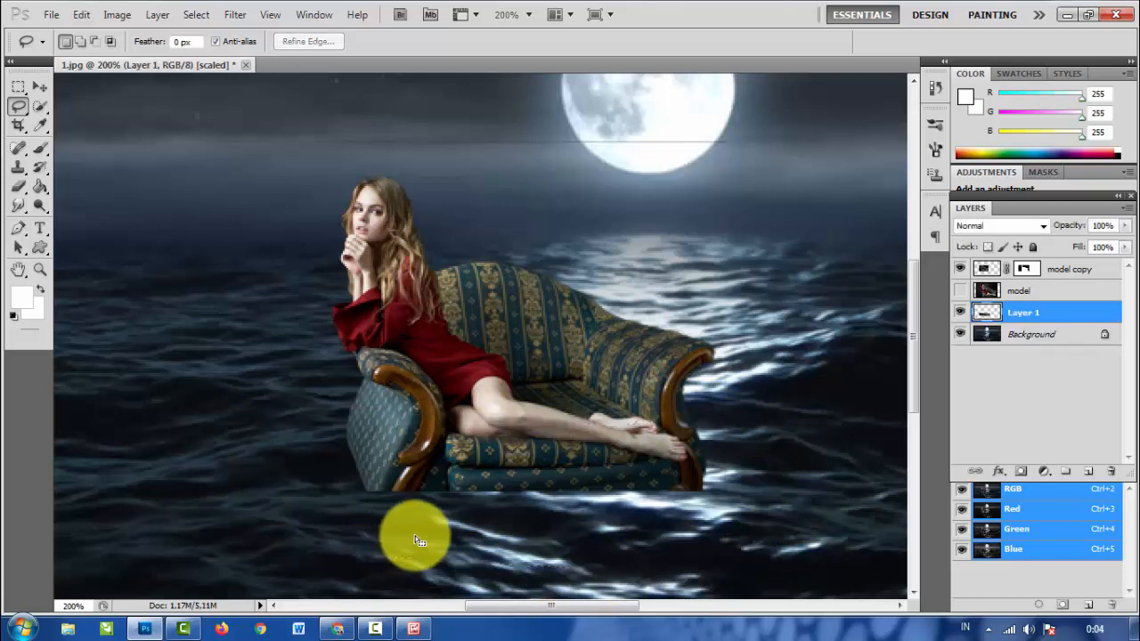
- Move the copied water layer above the model copy layer and lower its fill to 68%
click(37, 88)
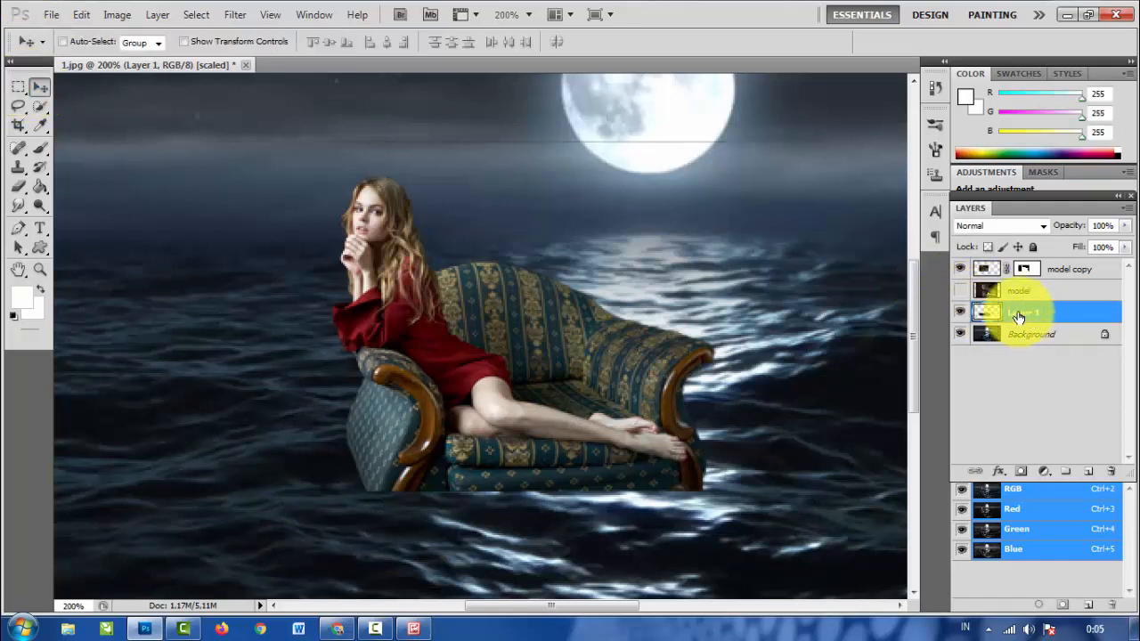
drag(1020, 315, 981, 267)
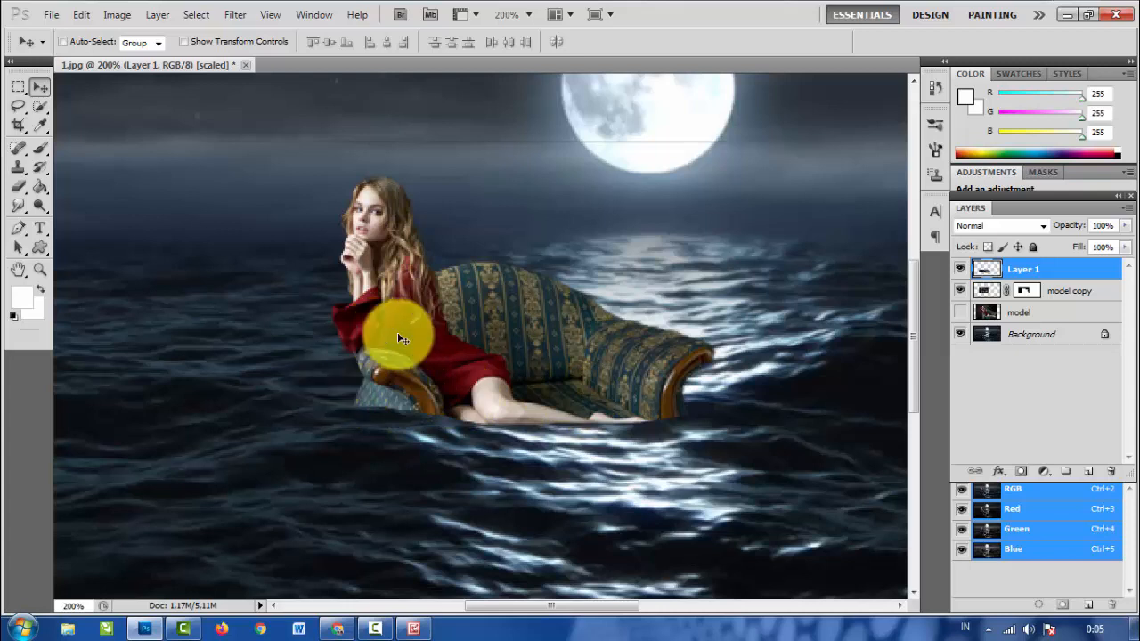
click(1126, 248)
drag(1108, 264, 1097, 264)
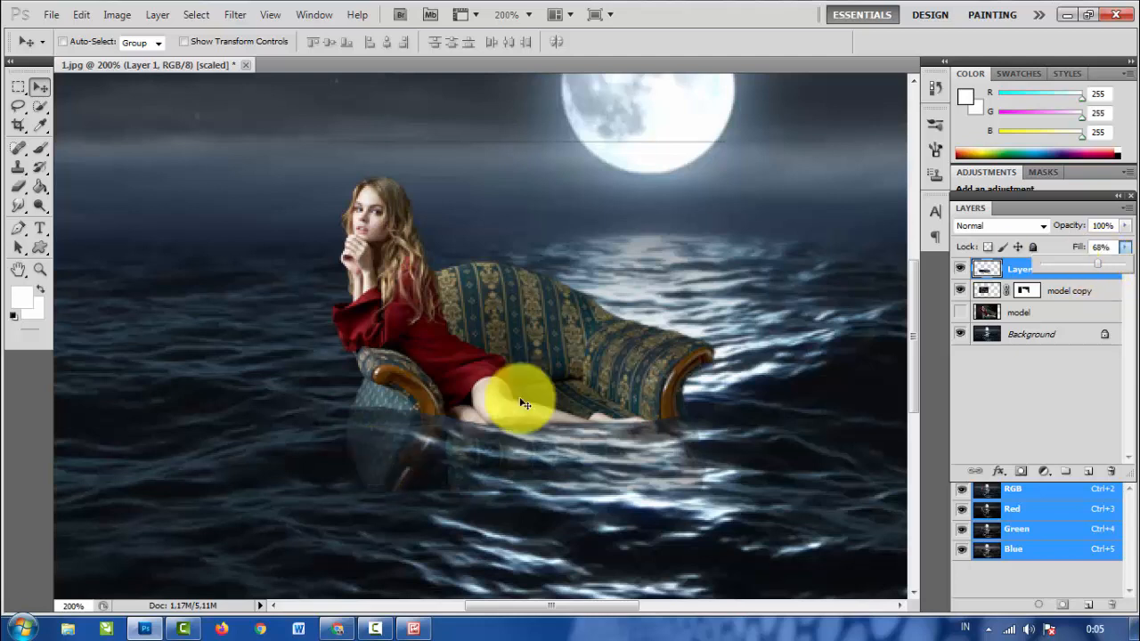
- Erase the water covering the woman's legs and the sofa's lower part with a soft 20 px Eraser at 0% hardness
click(18, 187)
right_click(18, 187)
click(67, 188)
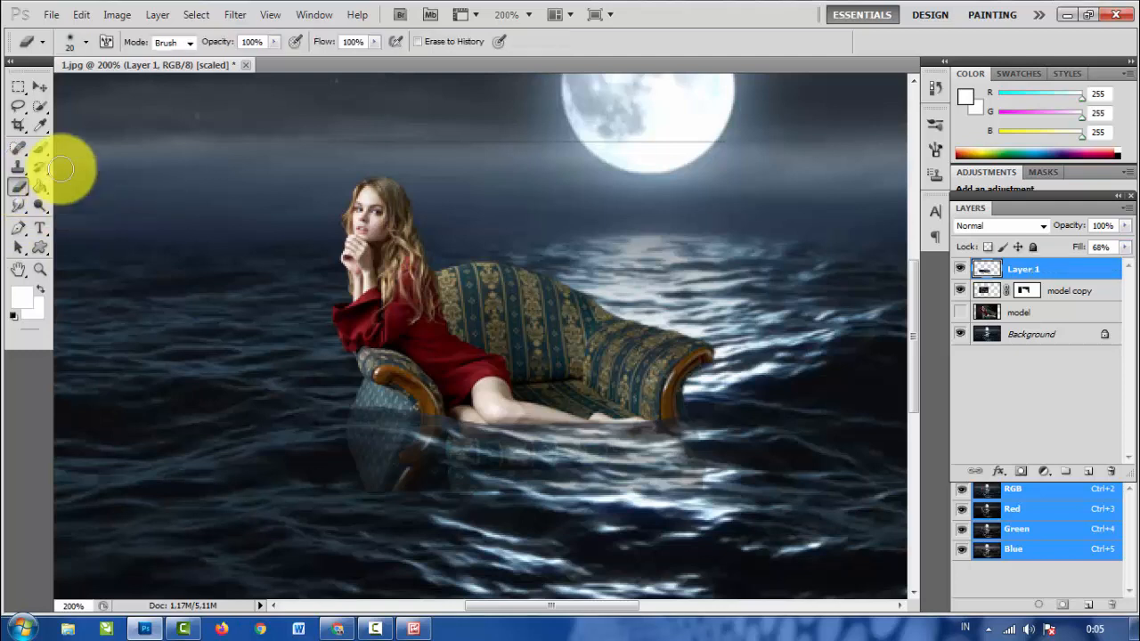
click(86, 42)
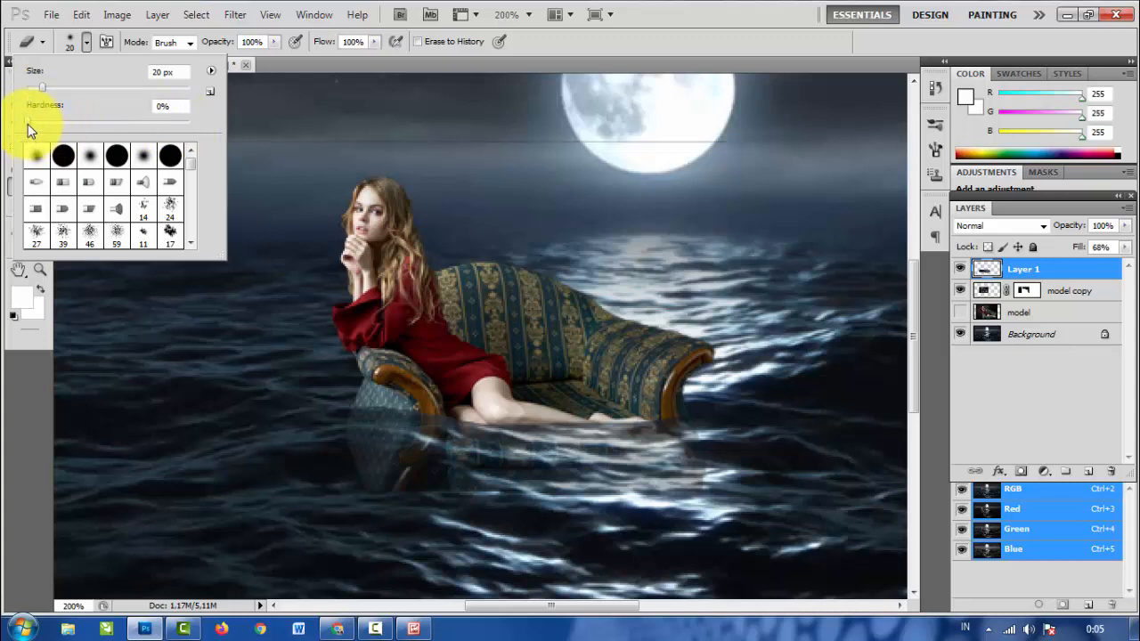
click(166, 106)
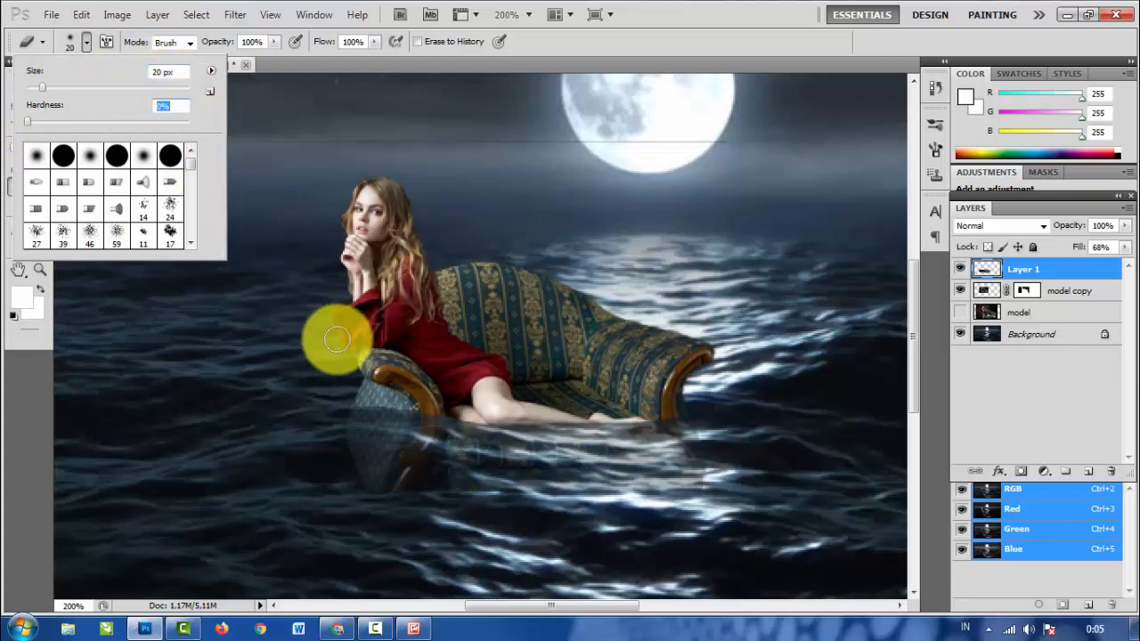
click(277, 115)
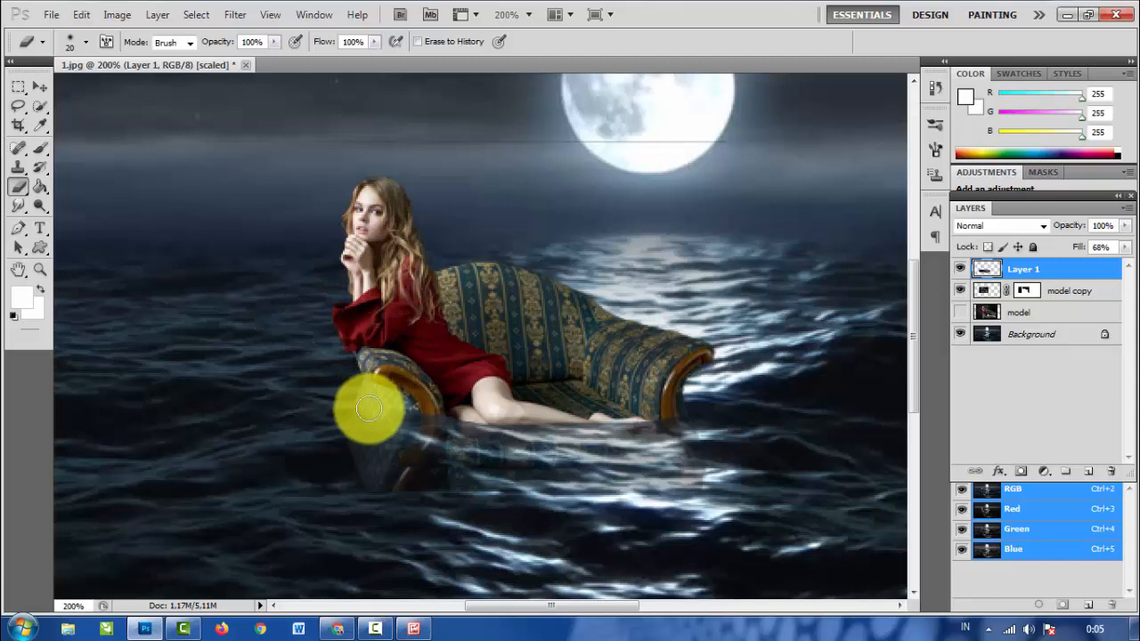
mouse_move(369, 409)
mouse_down()
mouse_move(406, 417)
mouse_move(397, 431)
mouse_move(423, 419)
mouse_move(488, 429)
mouse_move(468, 430)
mouse_move(677, 429)
mouse_move(684, 418)
mouse_move(638, 434)
mouse_move(540, 427)
mouse_up()
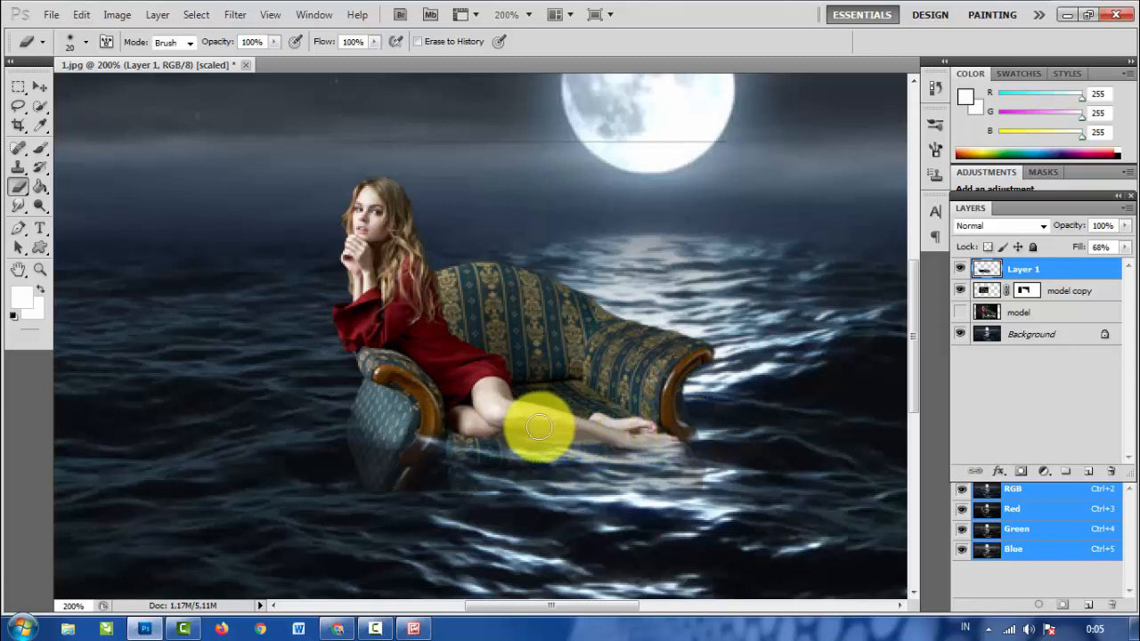
- Restore the water layer's fill to 100% and erase the remaining water along the sofa's armrests and base
click(1124, 248)
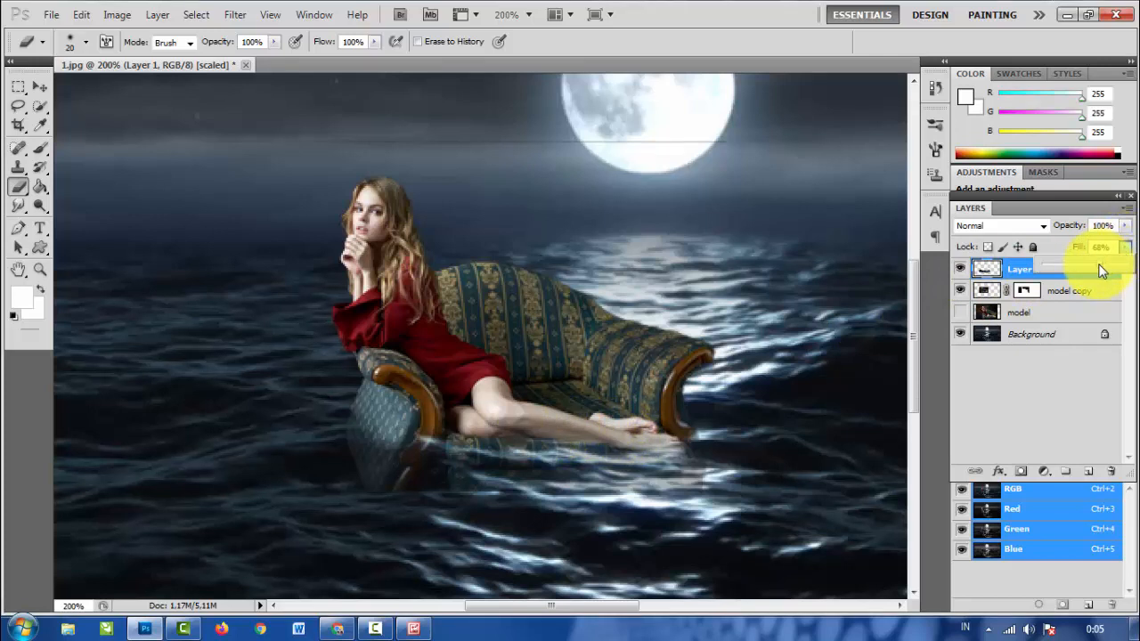
drag(1121, 271, 1127, 269)
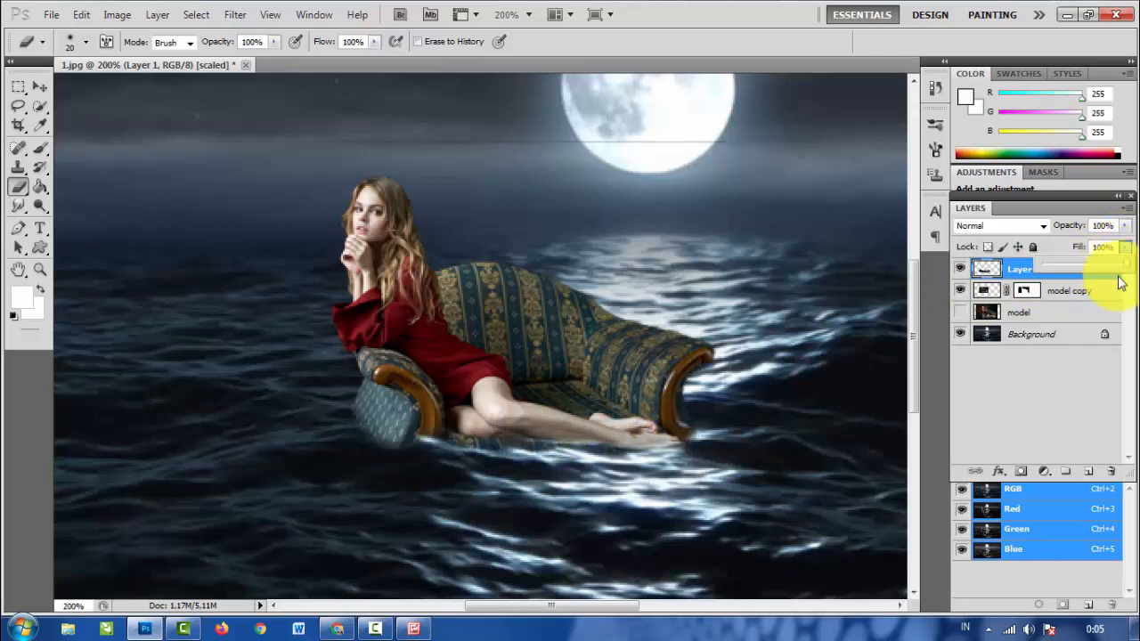
click(414, 433)
mouse_move(414, 433)
mouse_down()
mouse_move(583, 422)
mouse_move(550, 432)
mouse_move(573, 433)
mouse_move(693, 386)
mouse_up()
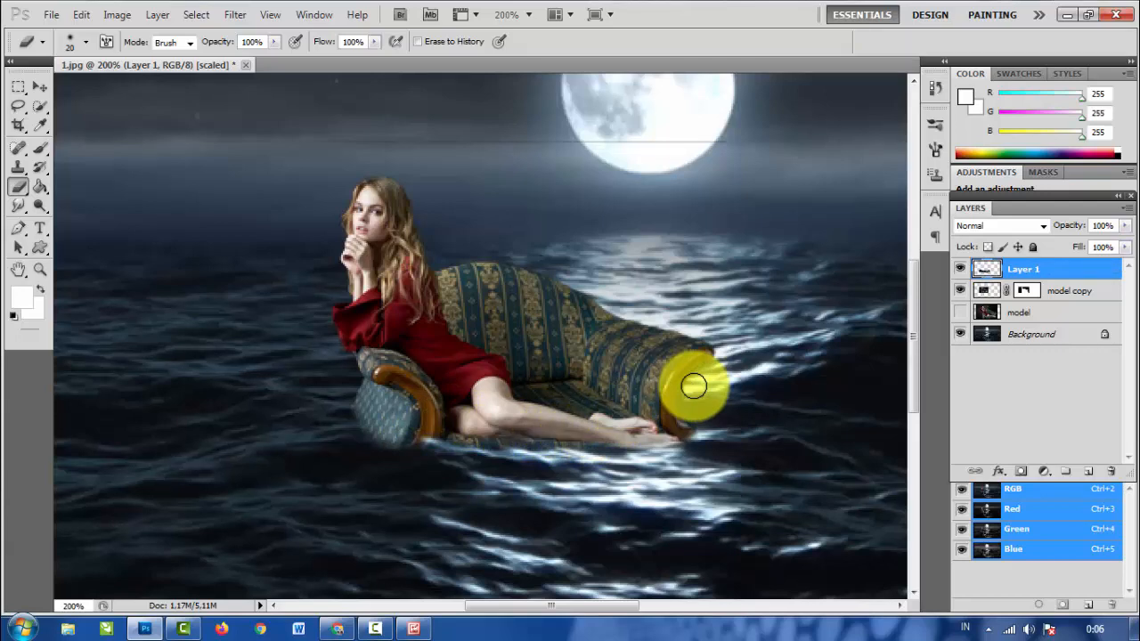
key(ctrl+minus)
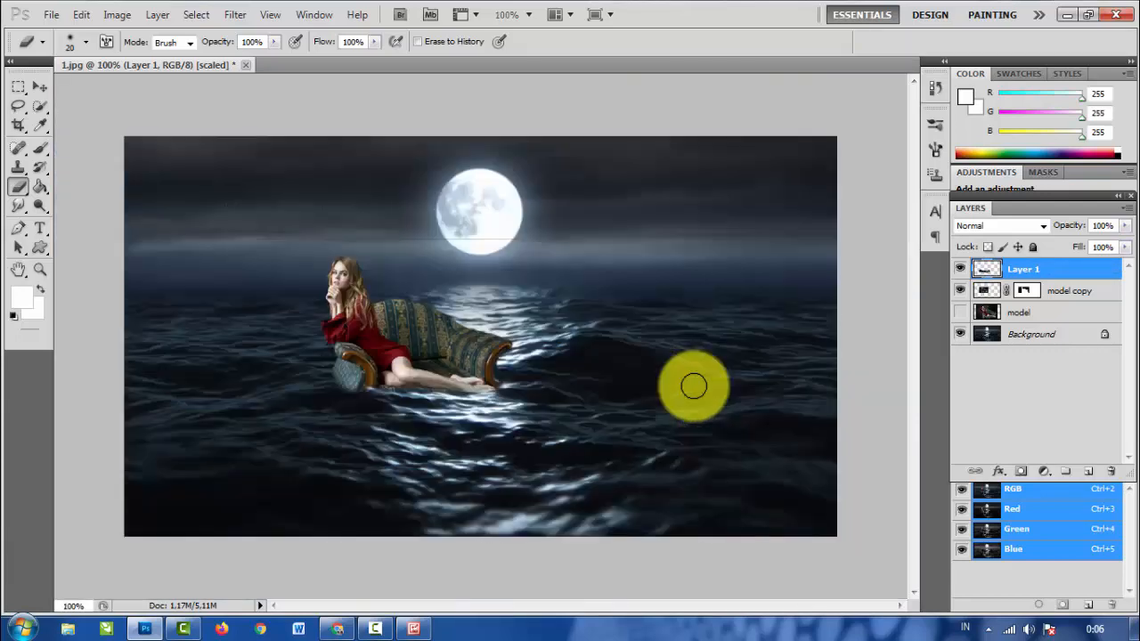
key(ctrl+minus)
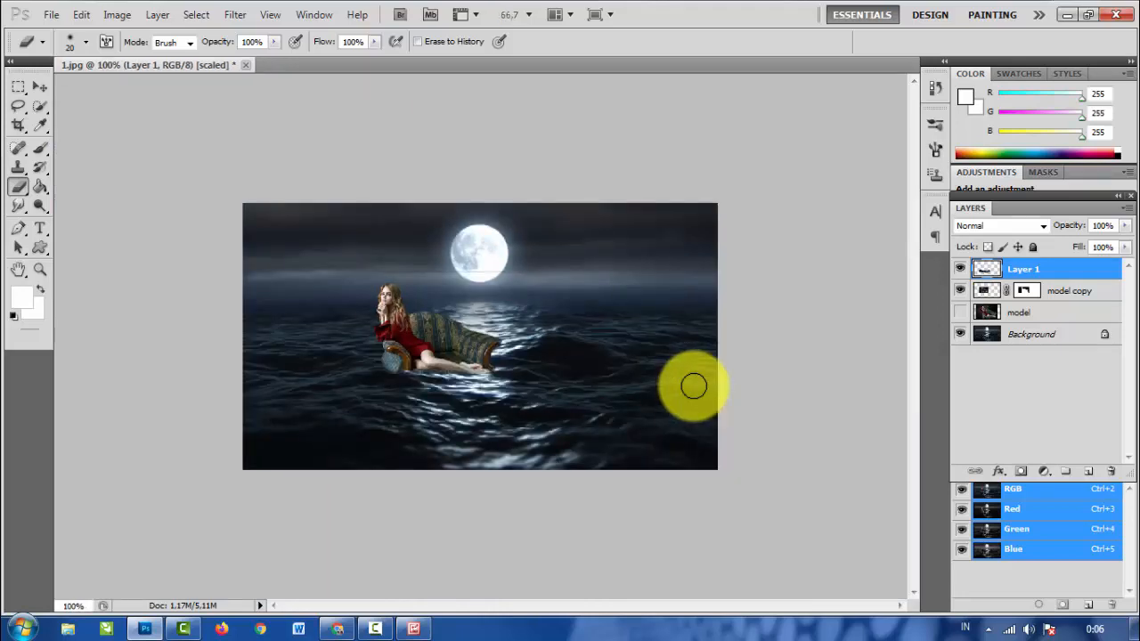
key(ctrl+plus)
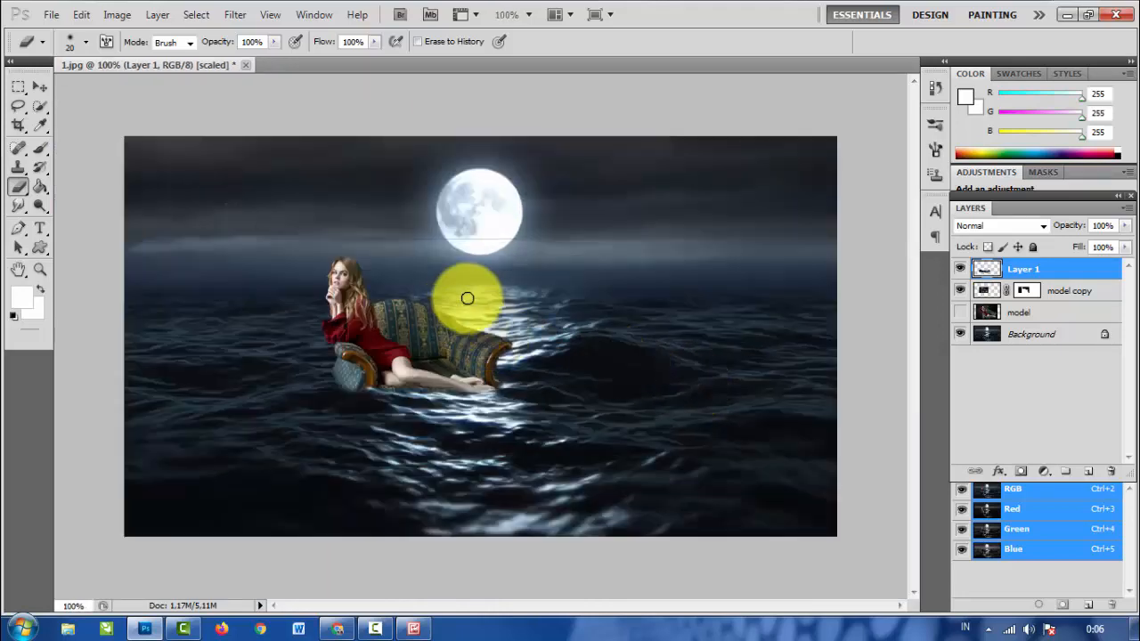
key(ctrl+plus)
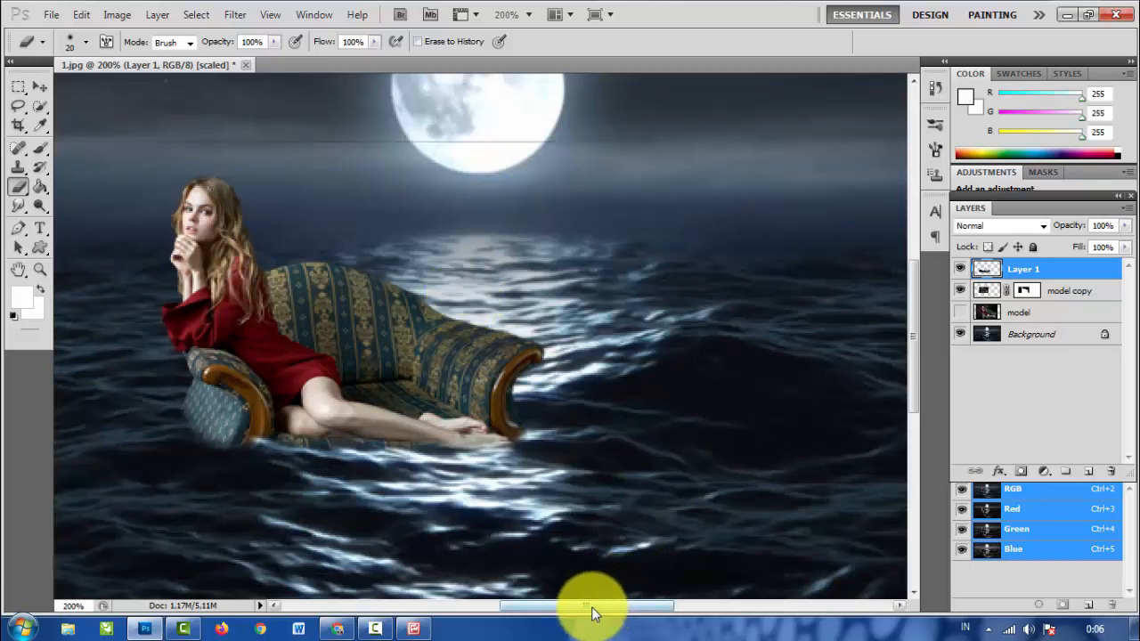
drag(593, 610, 564, 606)
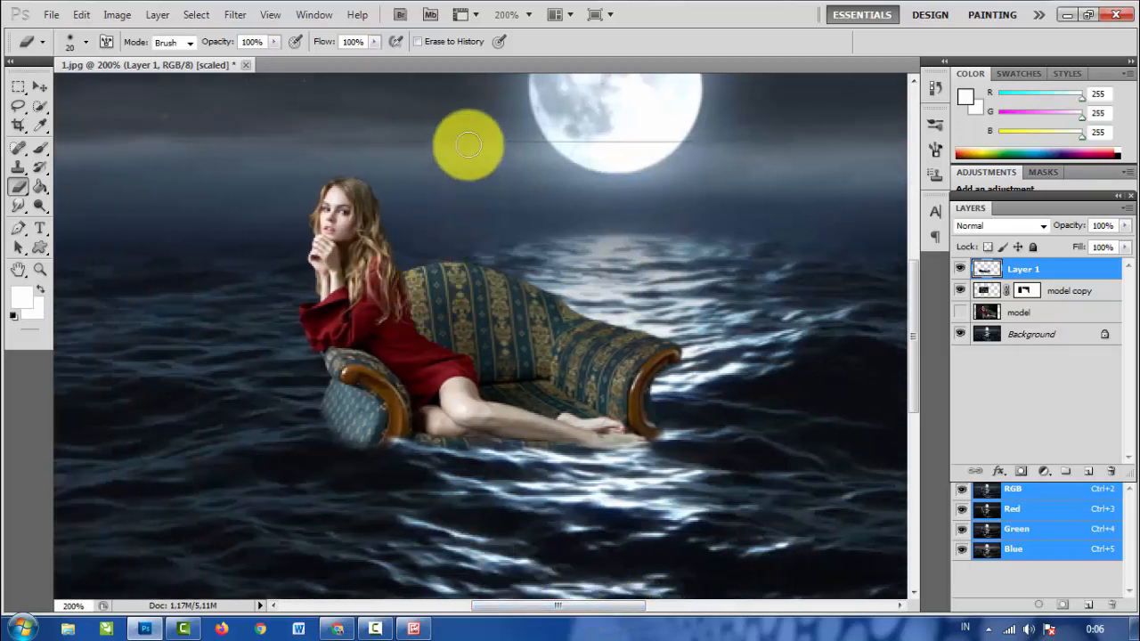
- Paint out the thin horizontal line across the sky with a black (000000) 6 px brush on the model copy layer's mask
click(1025, 290)
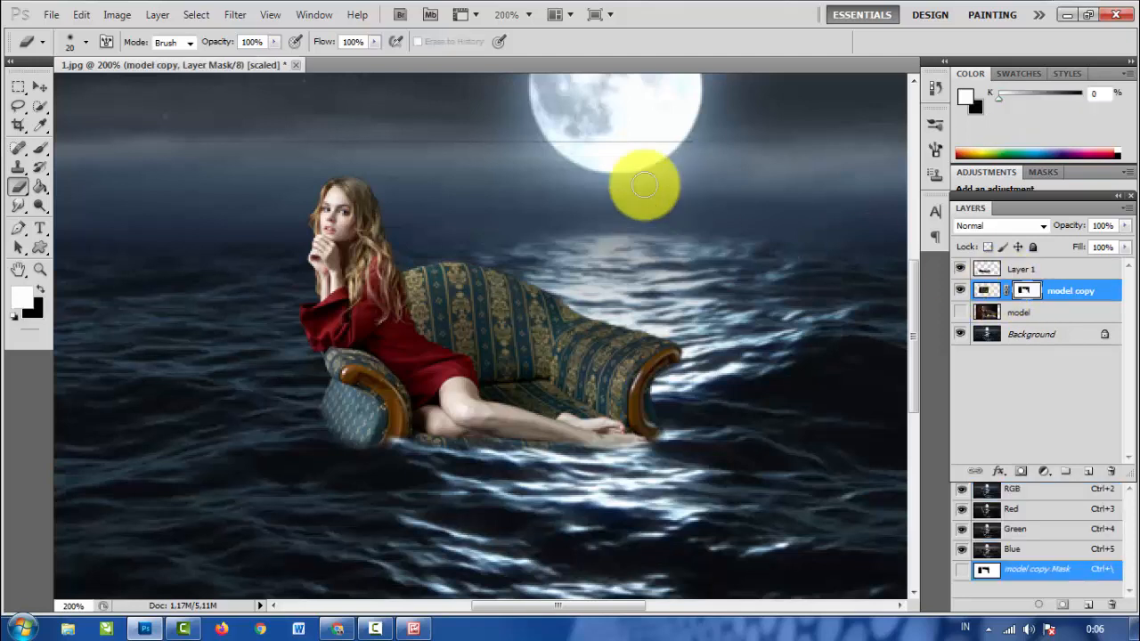
click(39, 148)
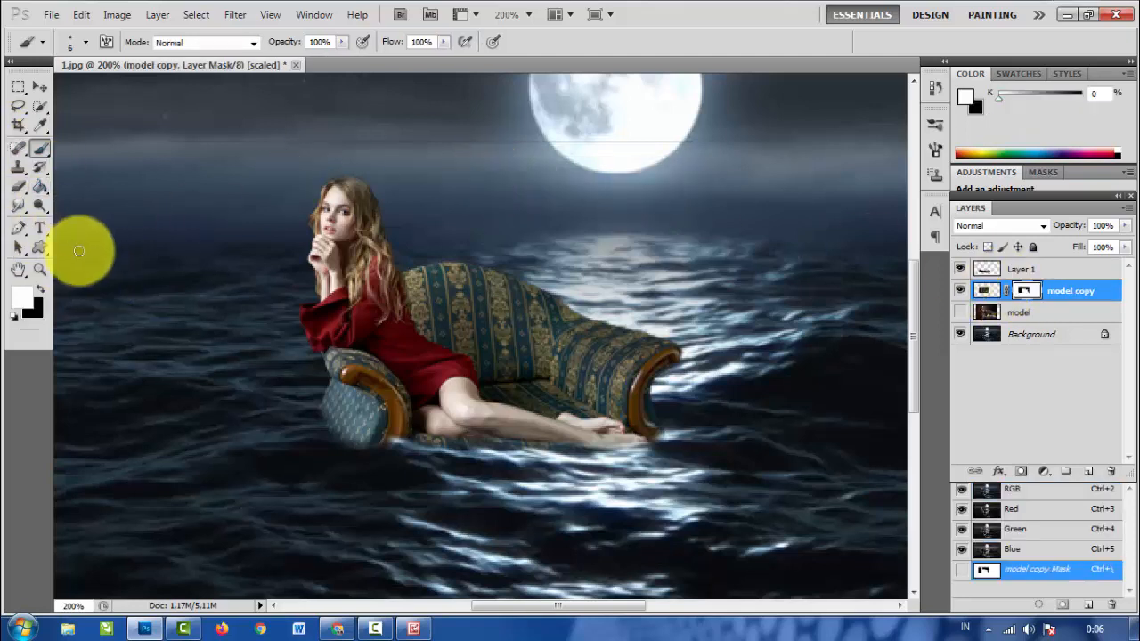
drag(168, 145, 210, 143)
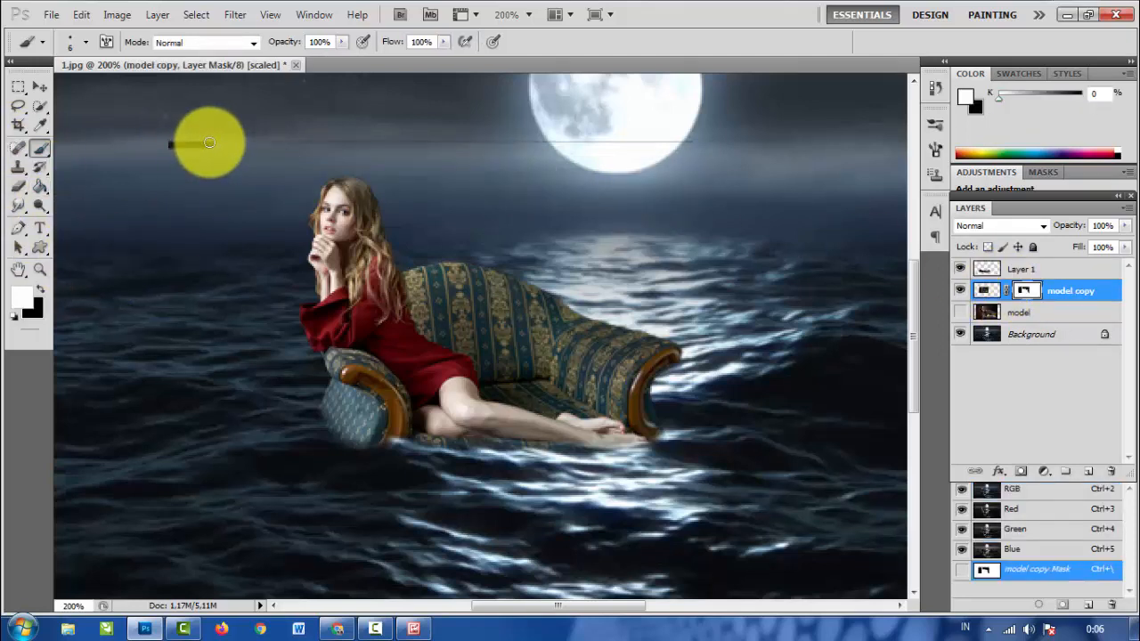
key(ctrl+z)
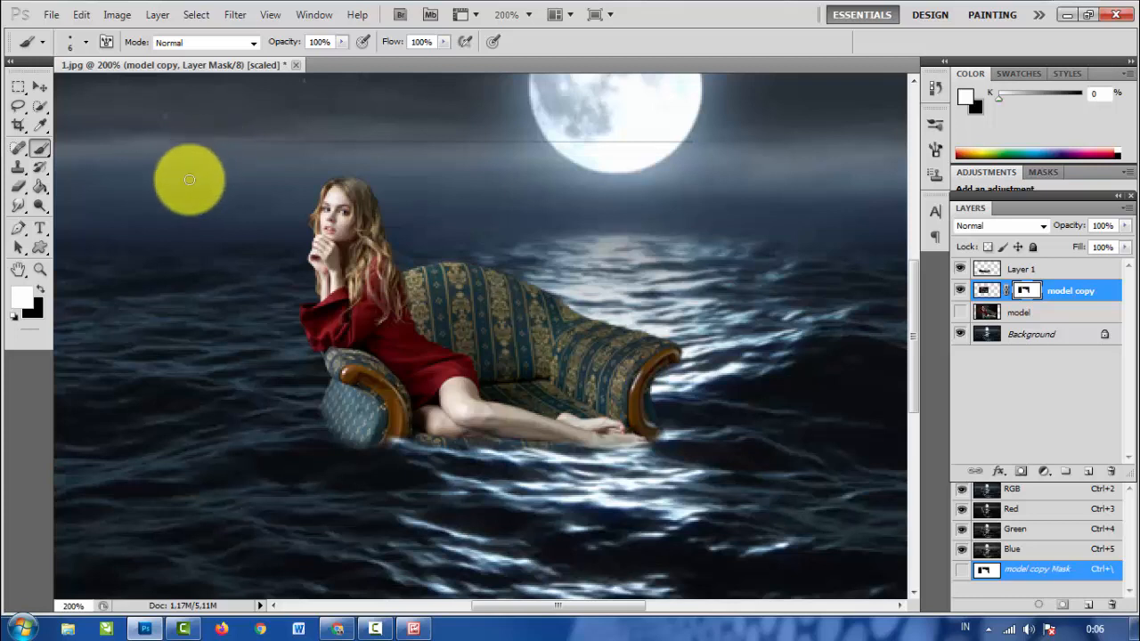
key(c)
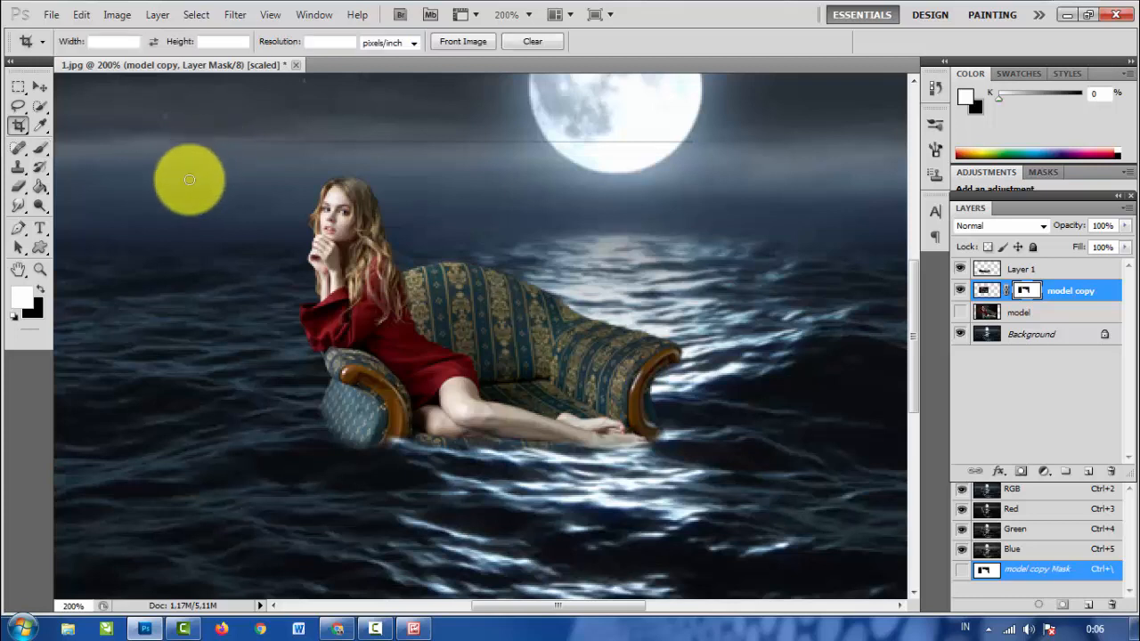
click(23, 299)
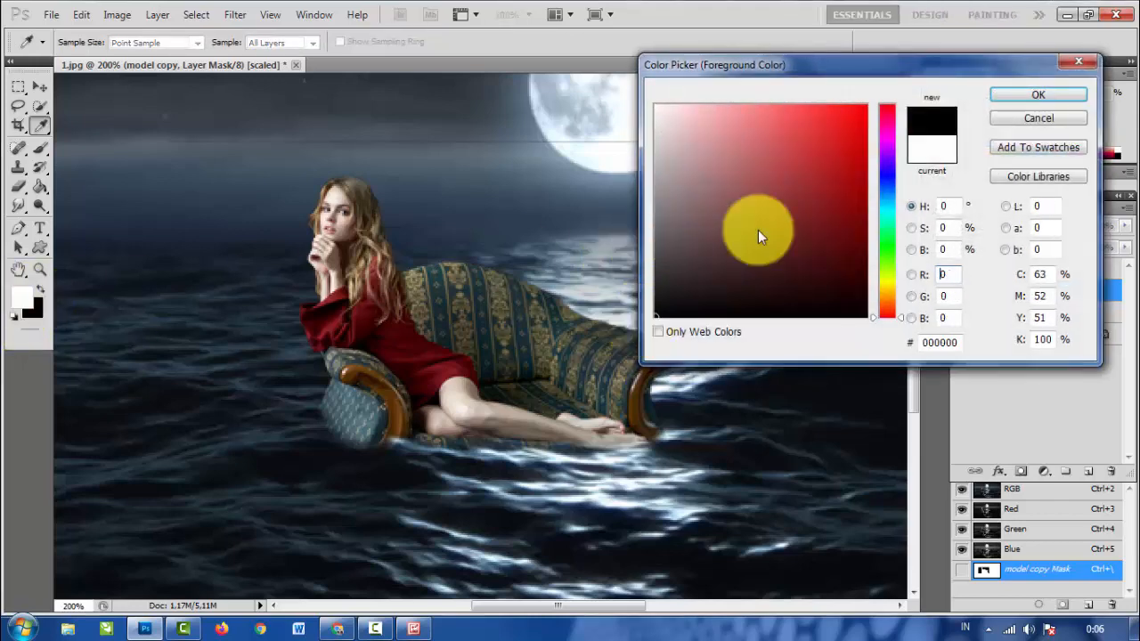
click(1002, 94)
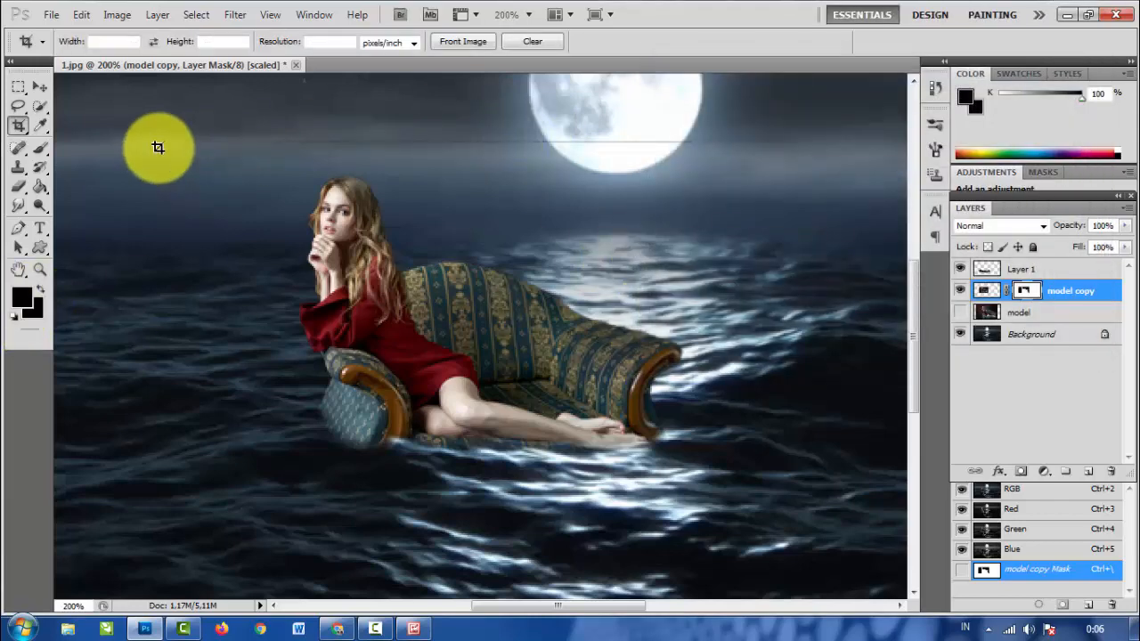
click(39, 148)
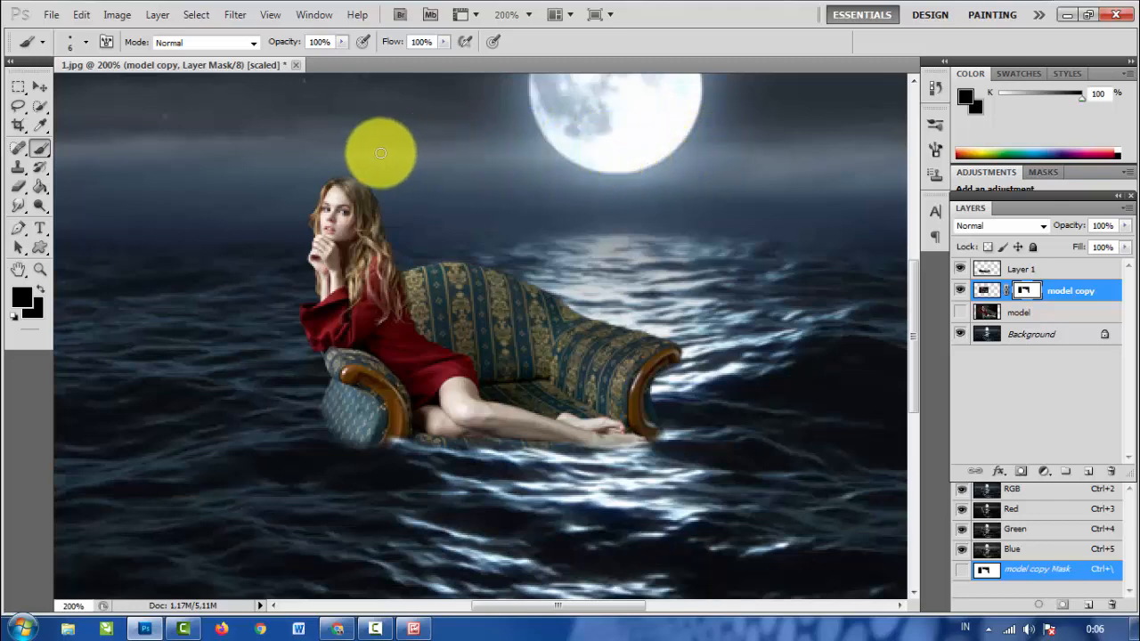
- Darken the image of the model copy layer with Levels, setting the midtone input level to 0.71
key(ctrl+minus)
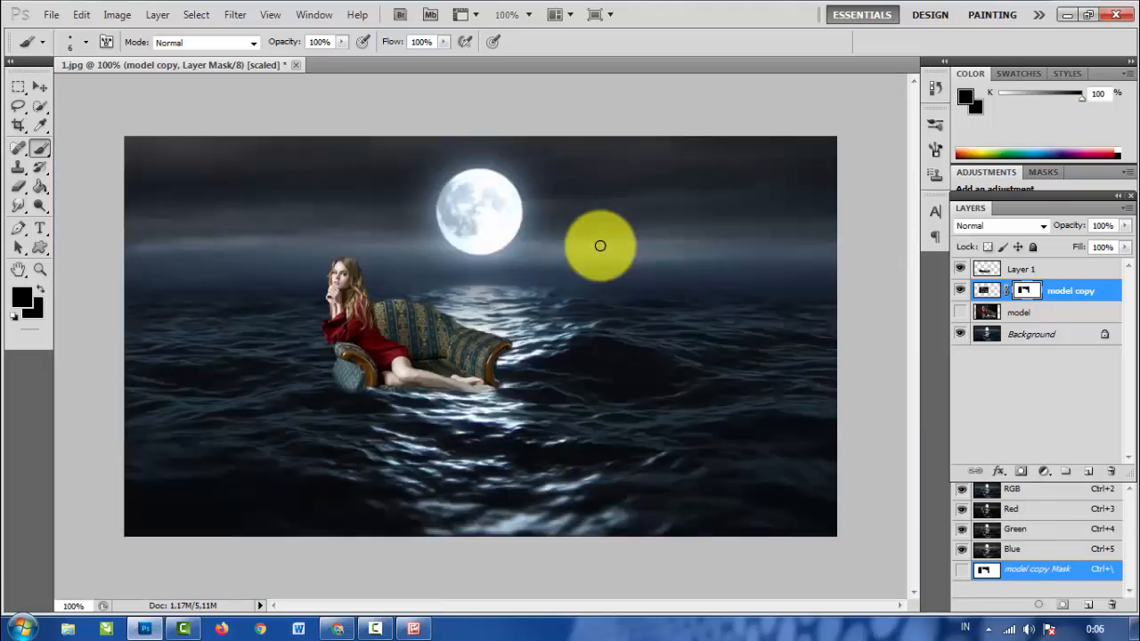
click(985, 293)
click(959, 314)
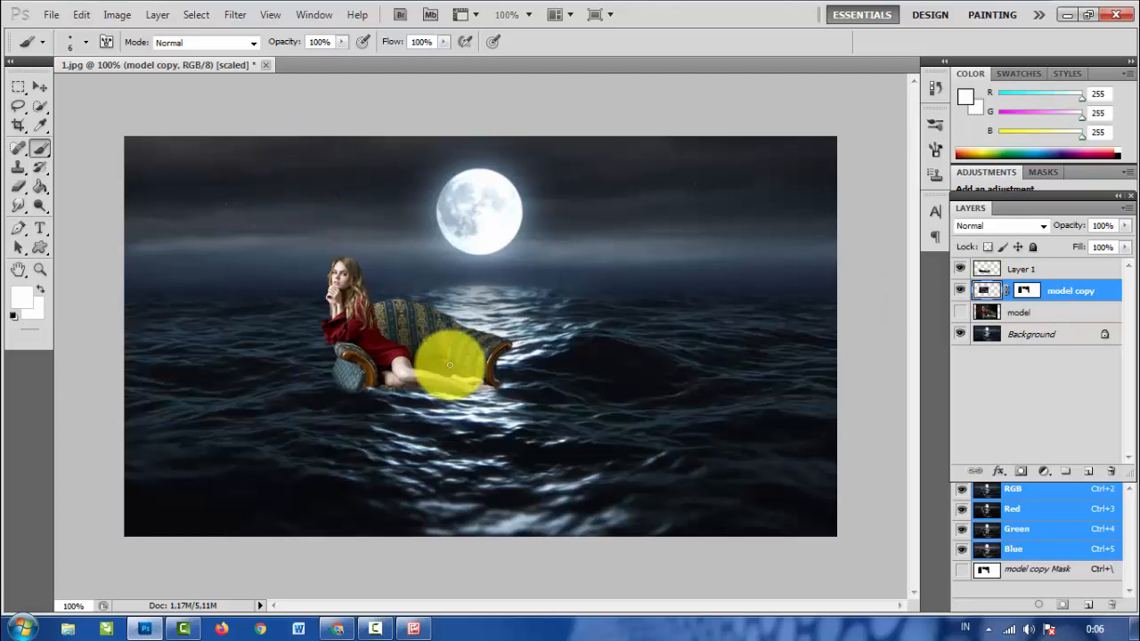
click(39, 86)
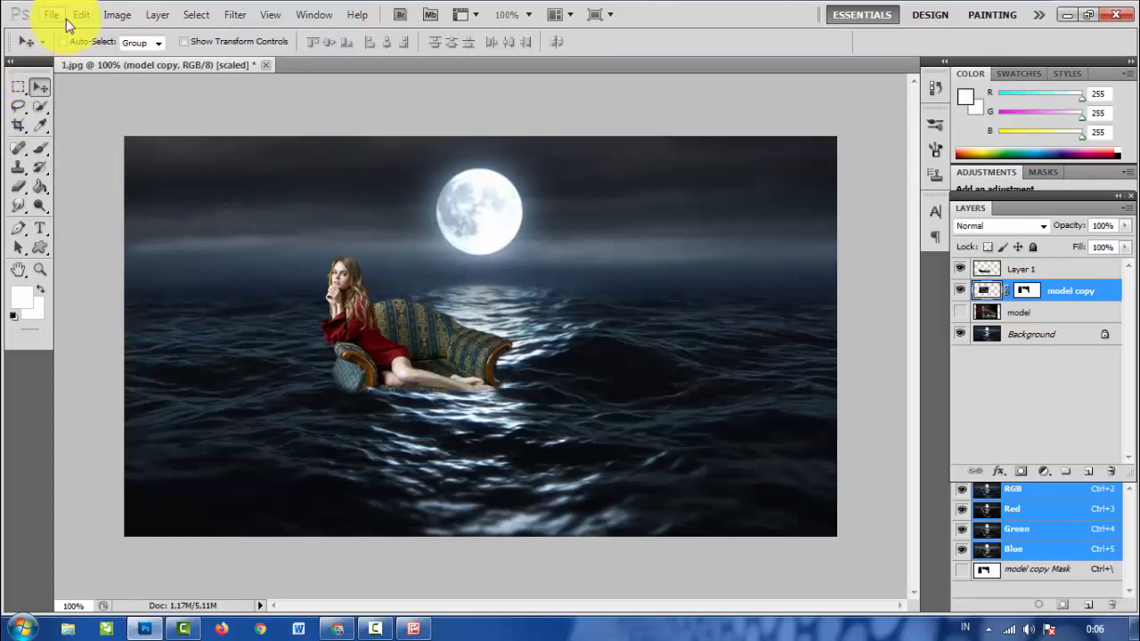
click(117, 14)
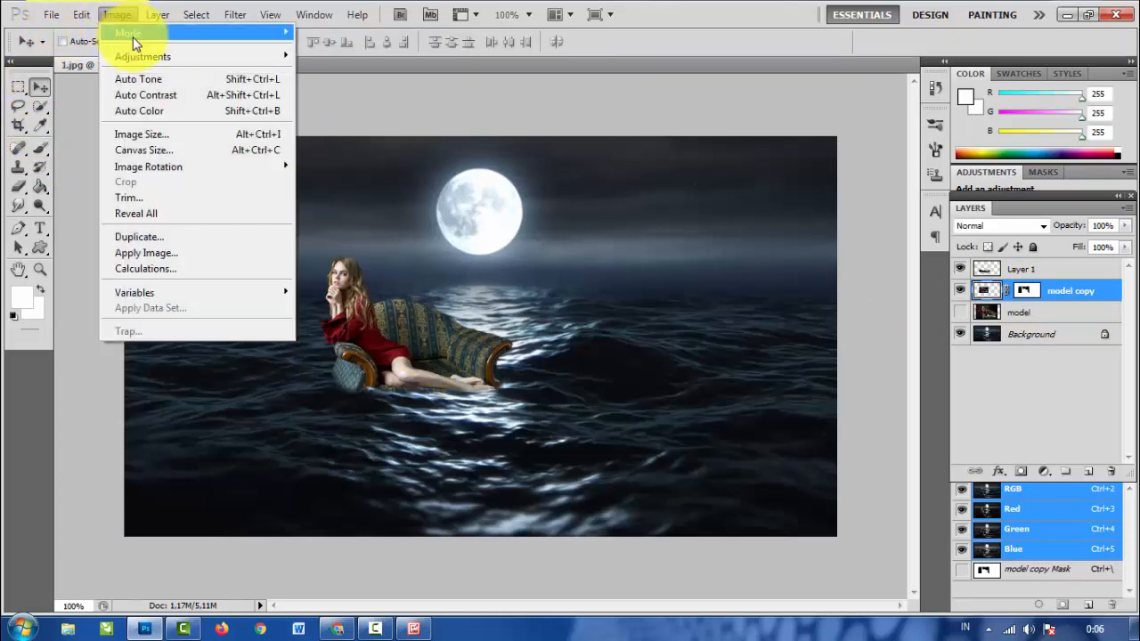
mouse_move(153, 58)
click(347, 71)
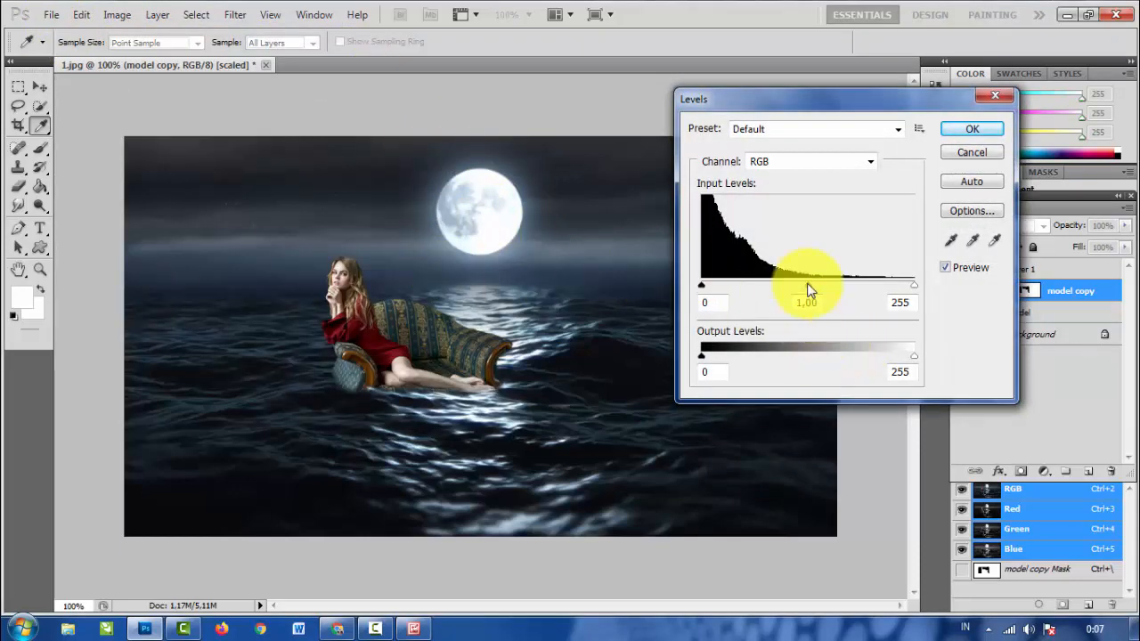
drag(813, 289, 834, 297)
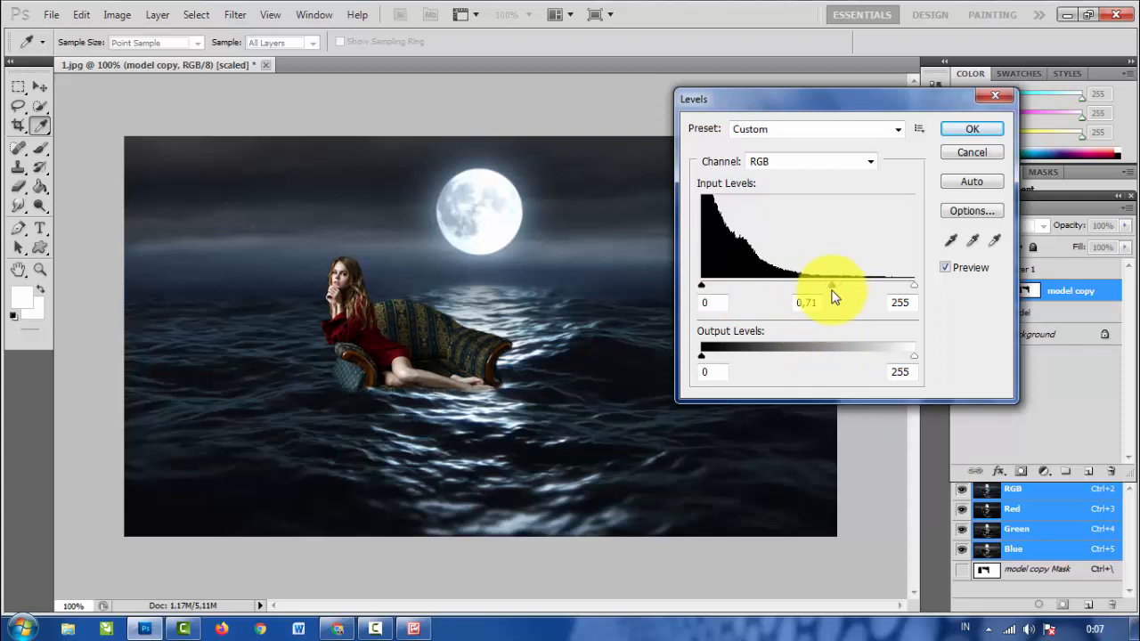
click(970, 131)
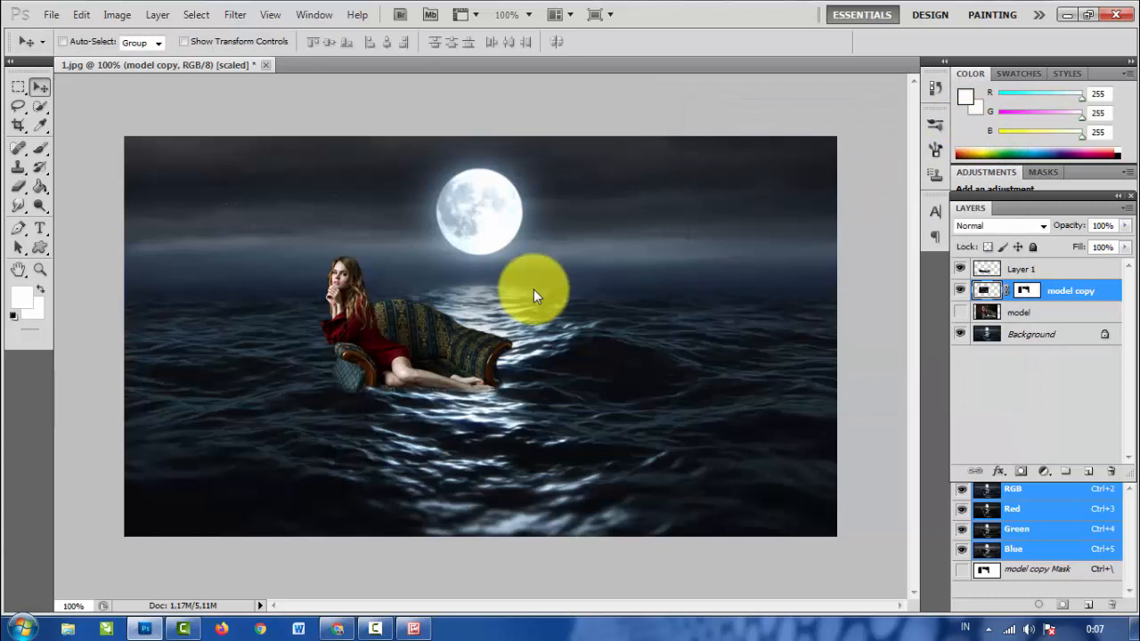
- Compare the composite with and without the model copy layer, and add a new layer named shadow above it
key(ctrl+plus)
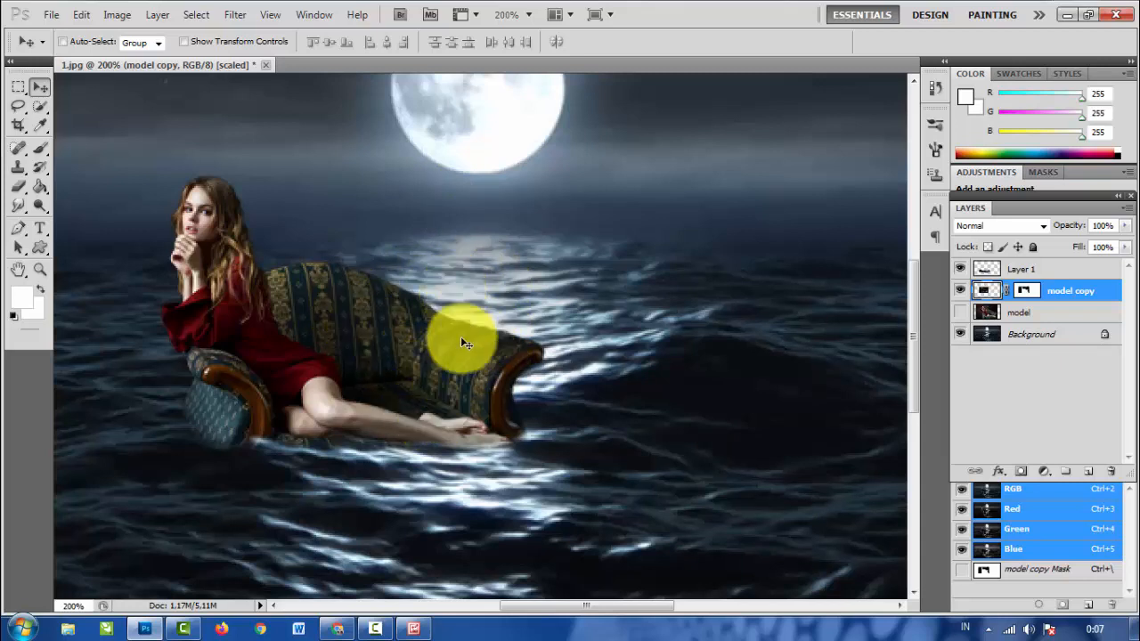
click(960, 291)
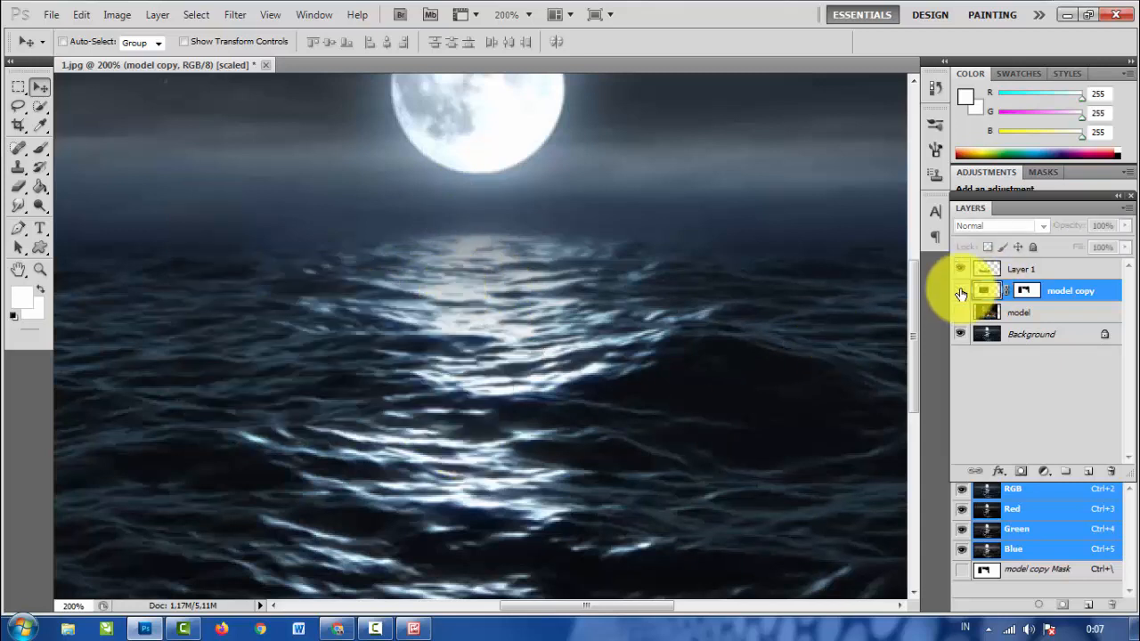
click(960, 291)
click(960, 292)
click(960, 292)
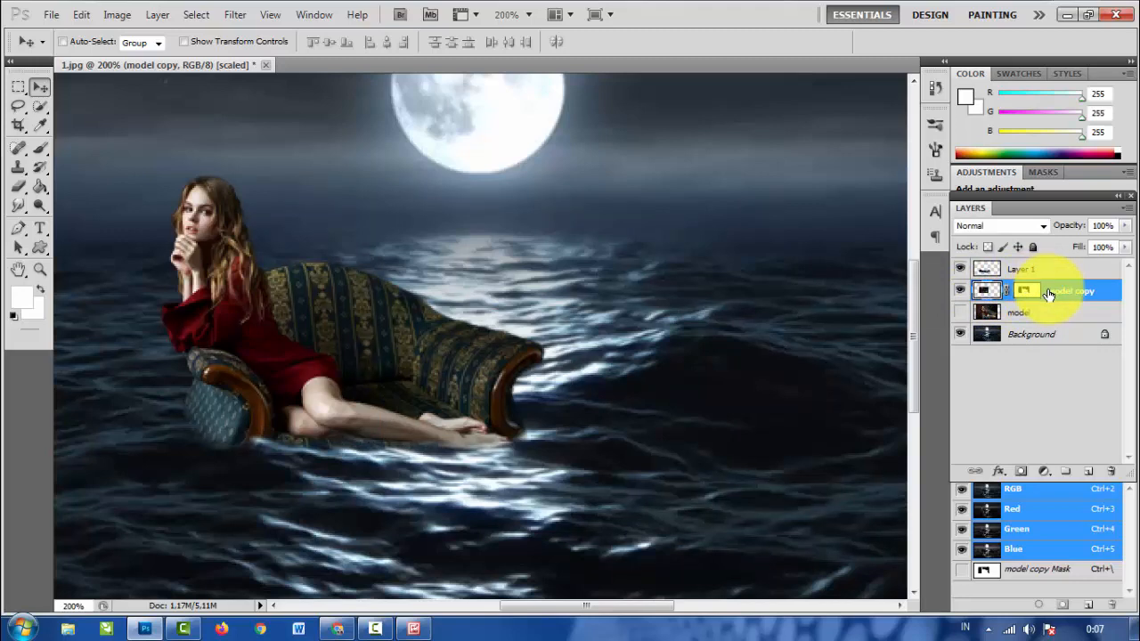
key(ctrl+shift+n)
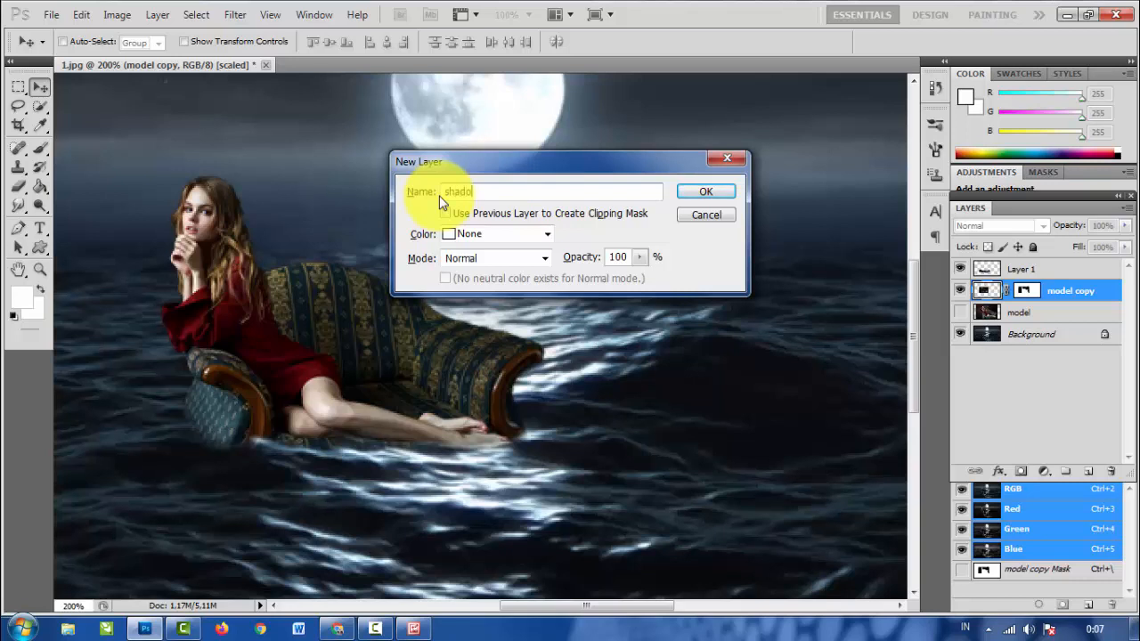
click(705, 193)
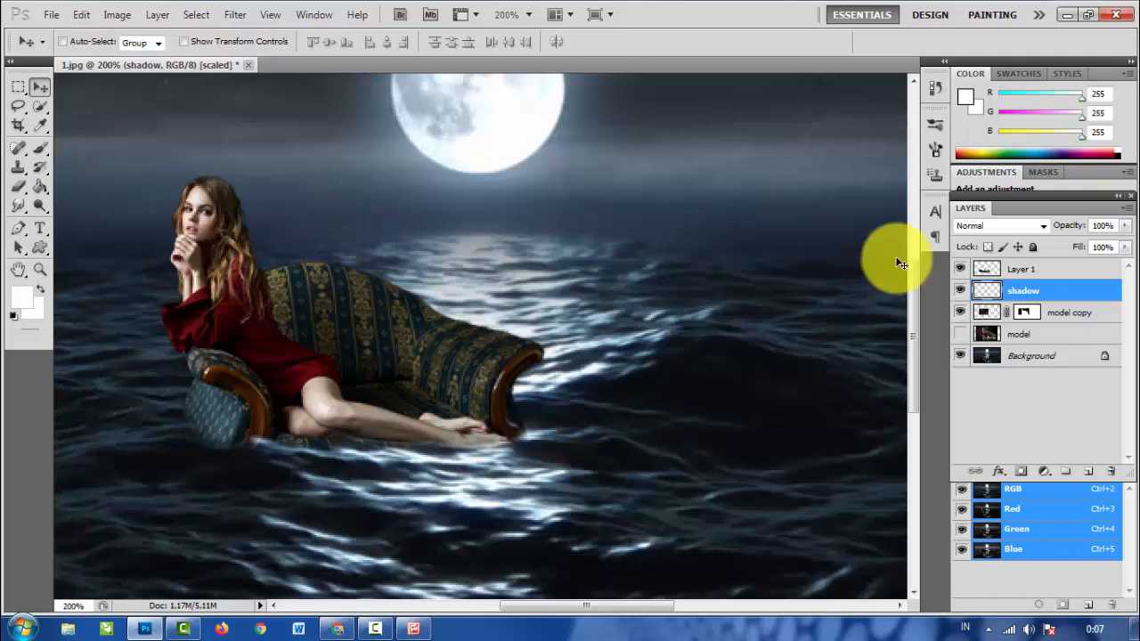
- Lasso the seat and back of the sofa with the legs and water below on the model copy layer, and copy it to a new layer
click(985, 315)
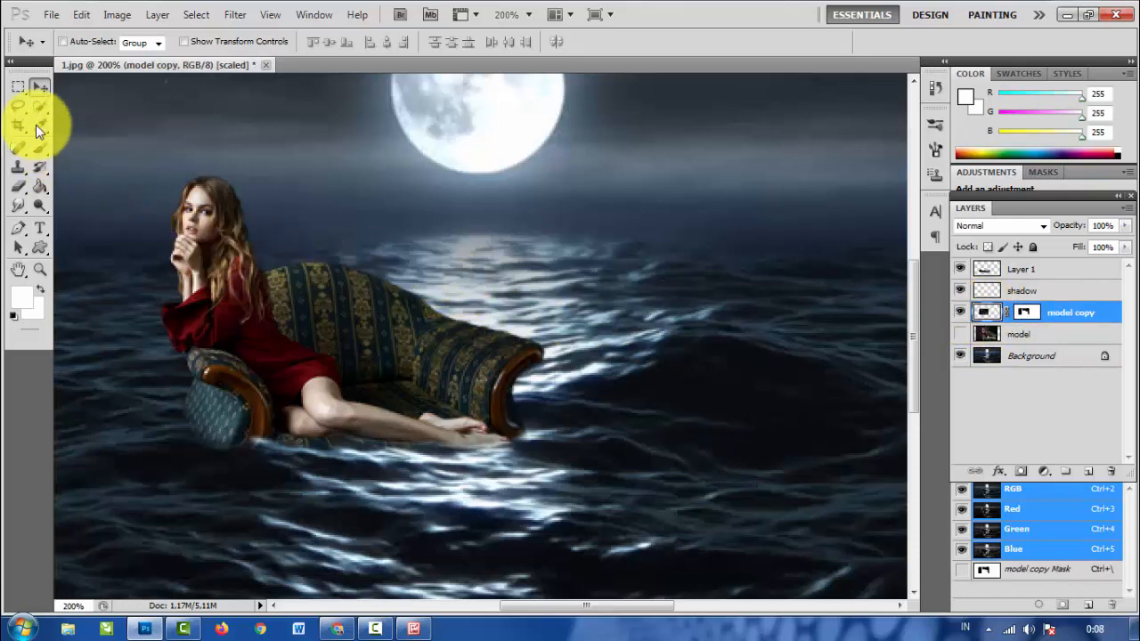
click(17, 111)
click(89, 103)
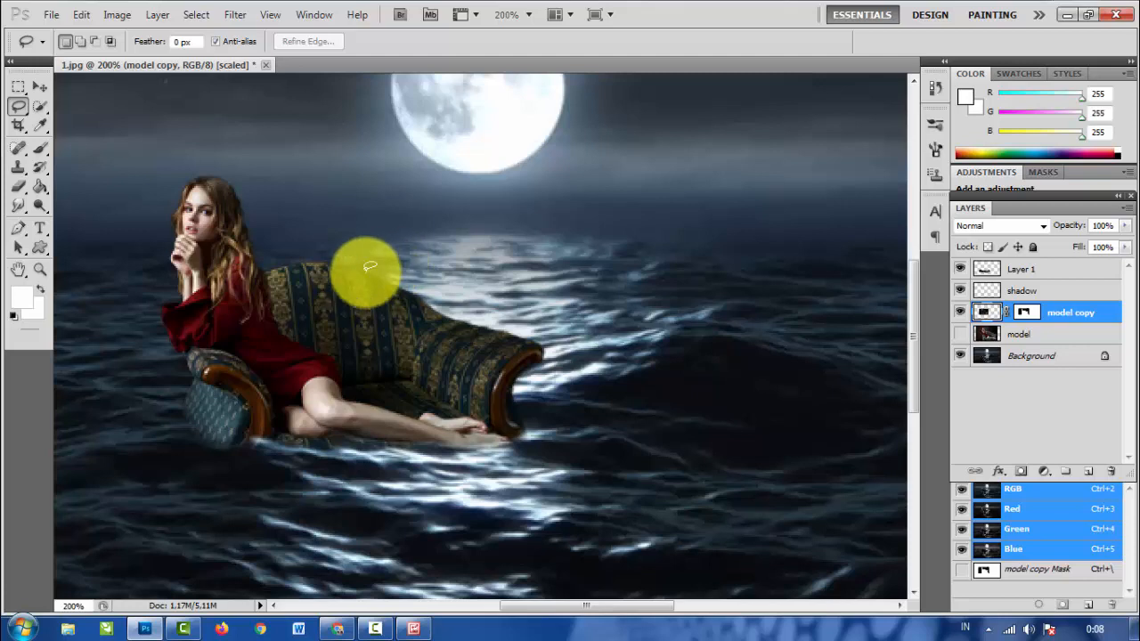
mouse_move(384, 262)
mouse_down()
mouse_move(348, 272)
mouse_move(352, 307)
mouse_move(315, 334)
mouse_move(323, 379)
mouse_move(299, 418)
mouse_move(263, 436)
mouse_move(323, 542)
mouse_move(504, 575)
mouse_move(586, 506)
mouse_move(510, 365)
mouse_move(535, 326)
mouse_up()
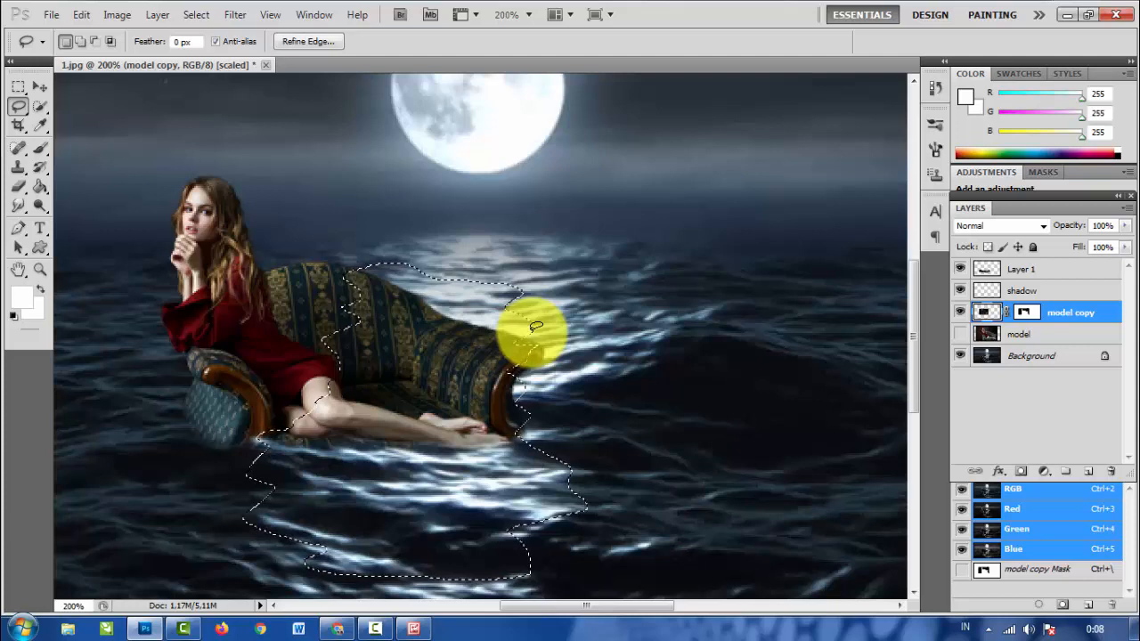
key(ctrl+j)
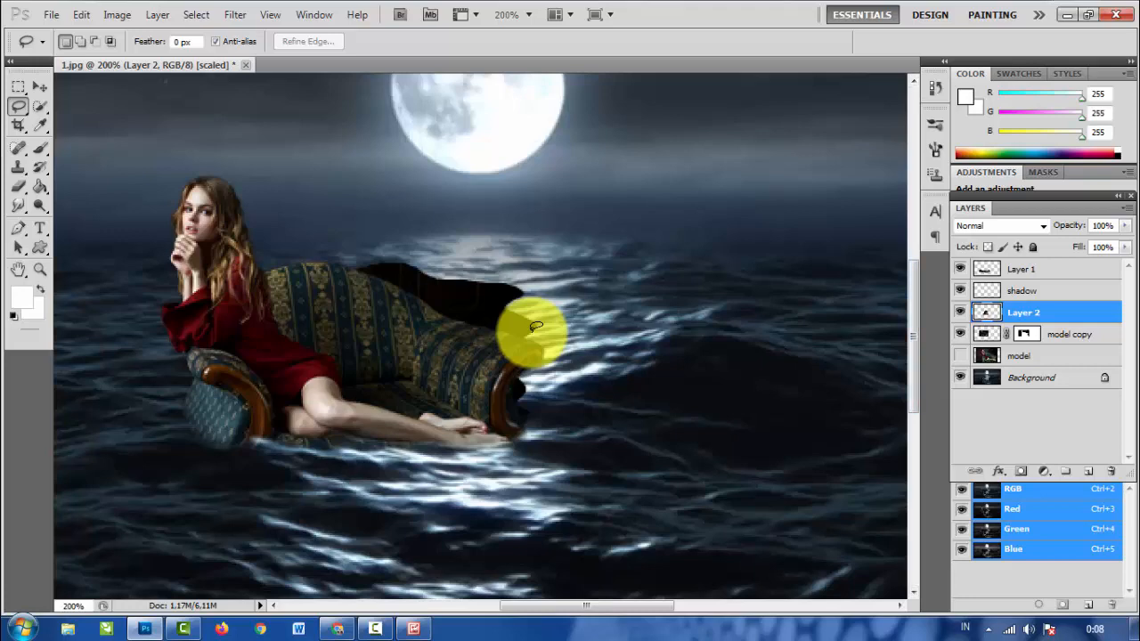
- Try lightening the copied sofa piece with Levels at a black output level of 120, and delete that layer
key(ctrl+l)
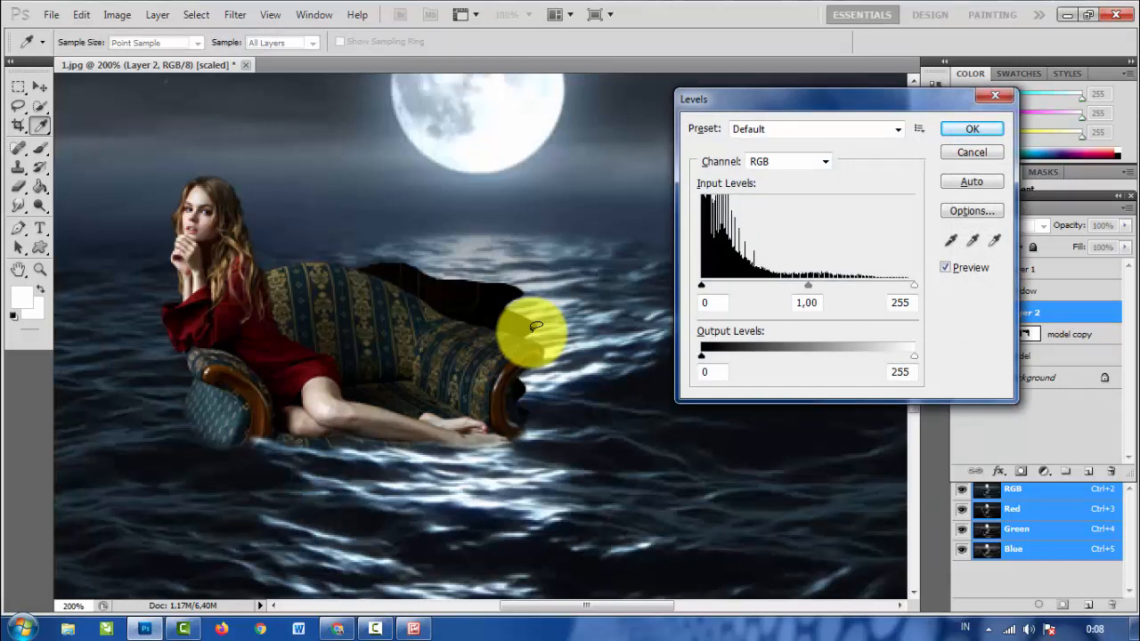
drag(702, 356, 801, 357)
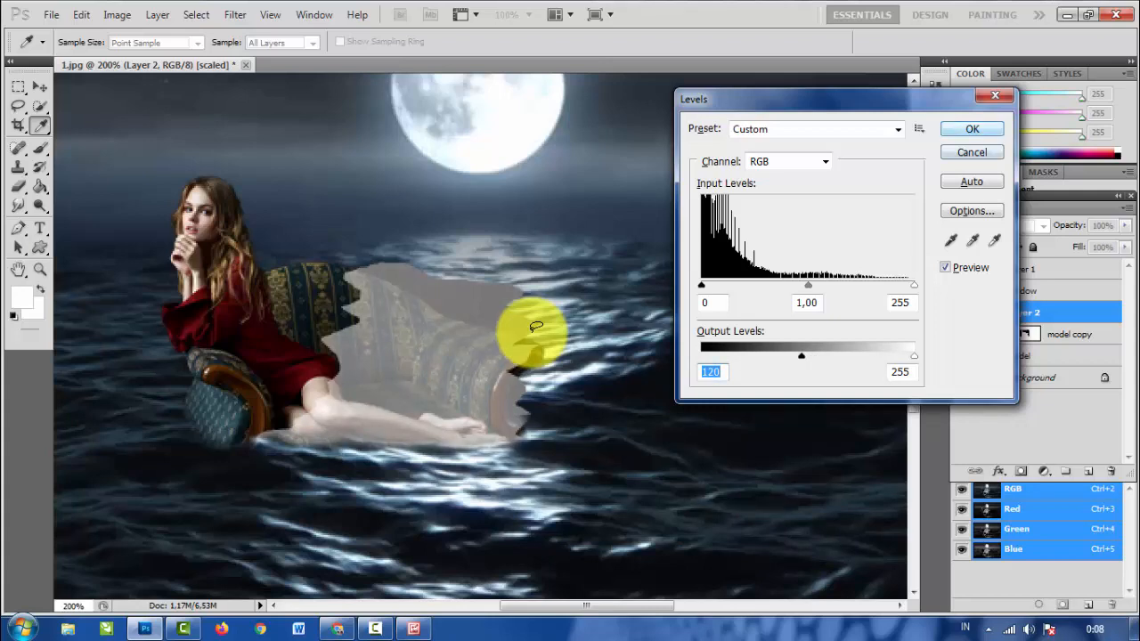
key(Return)
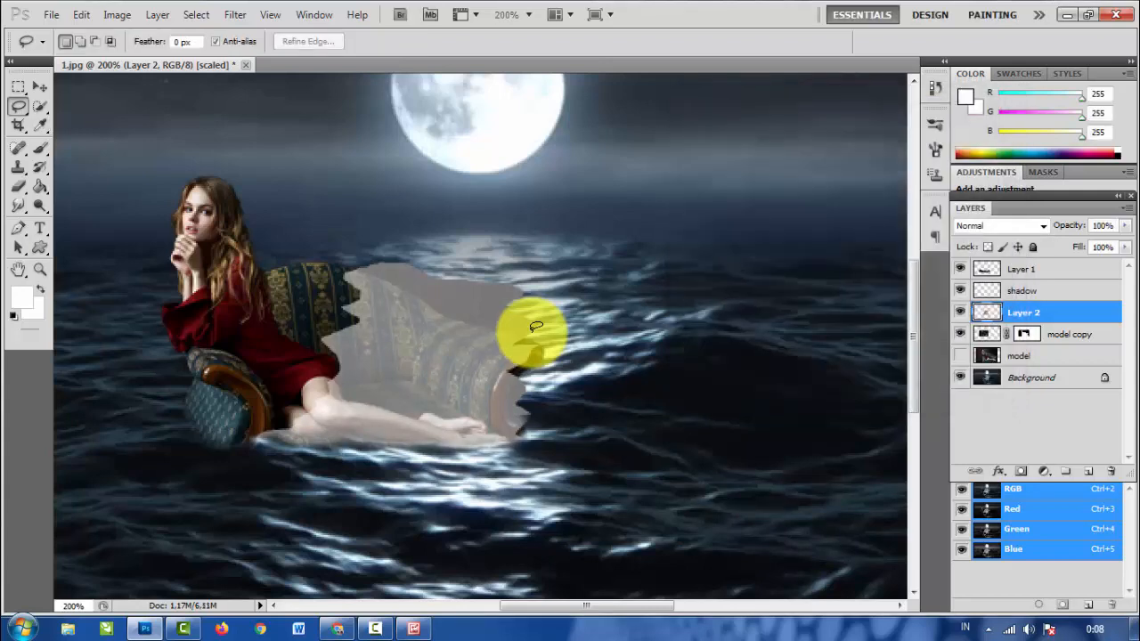
key(Delete)
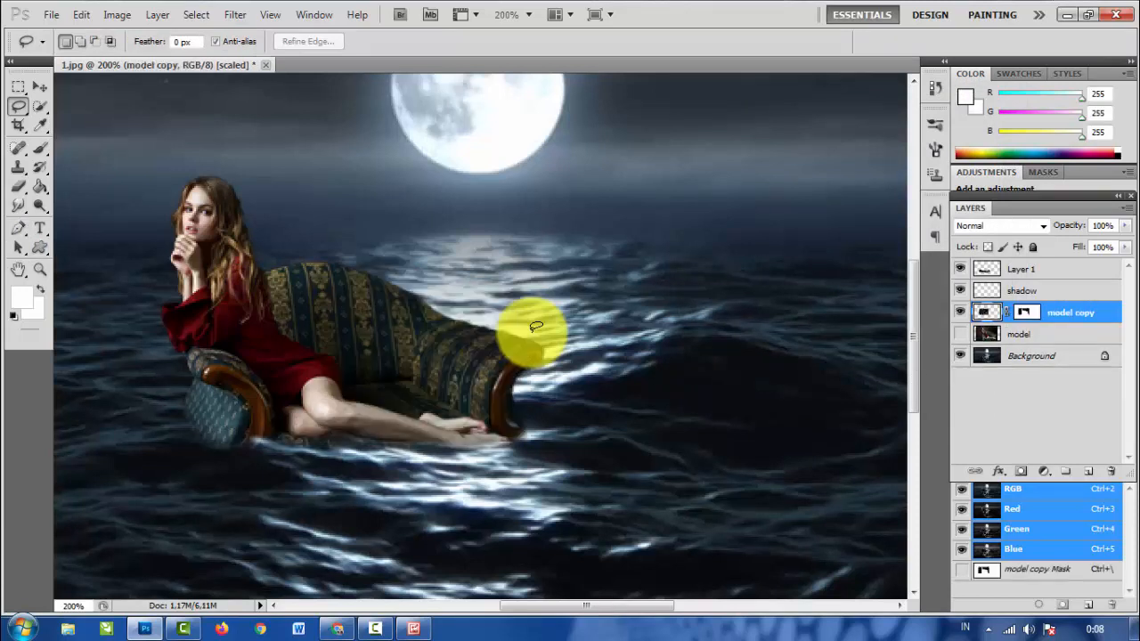
- On the shadow layer, lasso a freehand area over the sofa's seat and back, the woman's legs and the water just below
key(alt+bracketright)
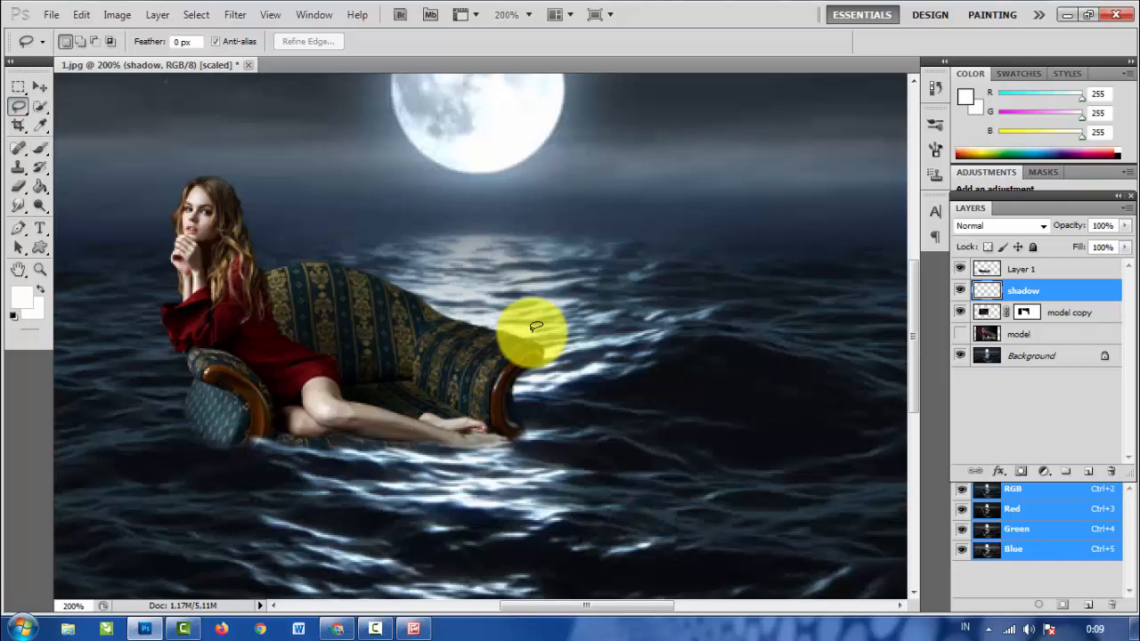
mouse_move(372, 274)
mouse_down()
mouse_move(385, 274)
mouse_move(357, 297)
mouse_move(351, 344)
mouse_move(305, 387)
mouse_move(312, 406)
mouse_up()
mouse_move(253, 443)
mouse_down()
mouse_move(291, 495)
mouse_move(547, 510)
mouse_move(543, 459)
mouse_move(491, 394)
mouse_move(499, 349)
mouse_up()
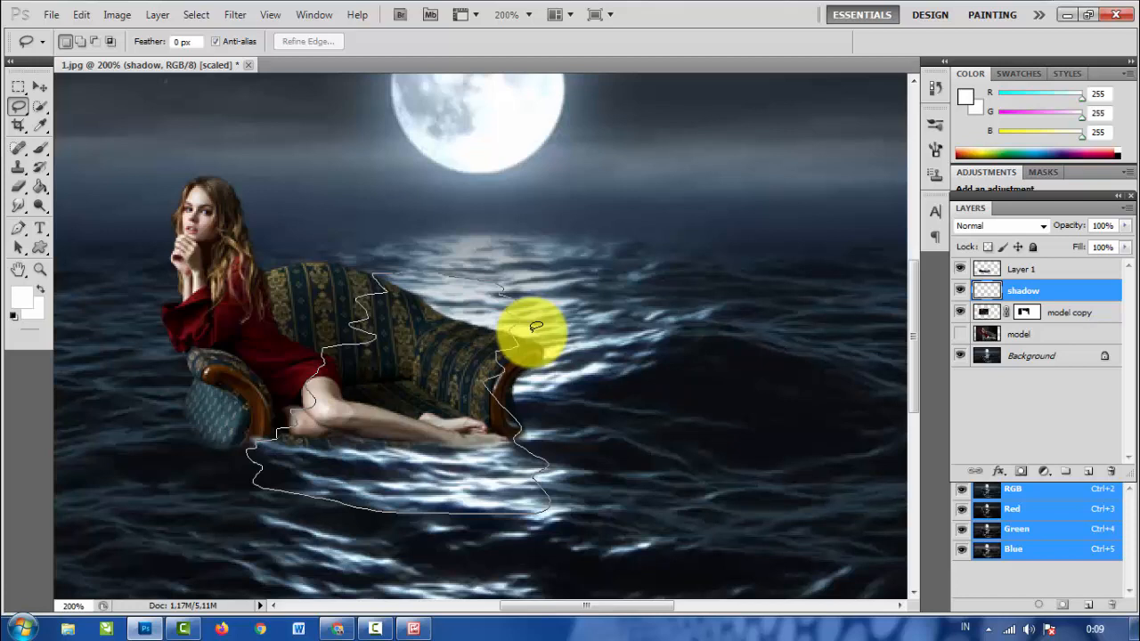
drag(463, 278, 445, 276)
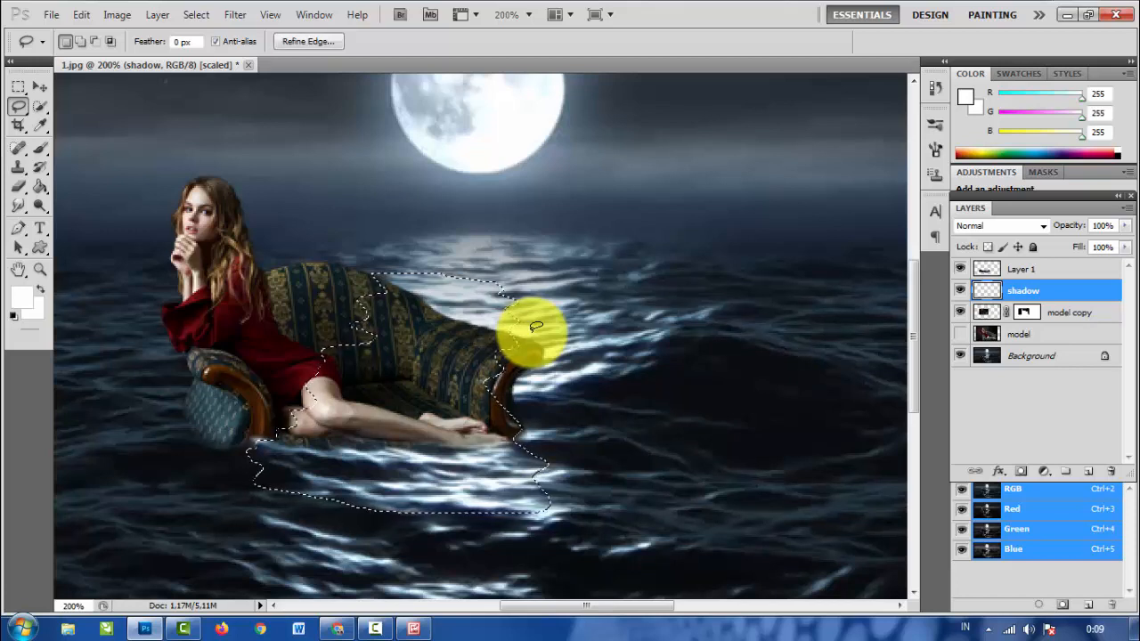
- Fill the lassoed area with light grey c4caca using the Paint Bucket, copy it to a new layer and deselect
key(g)
key(g)
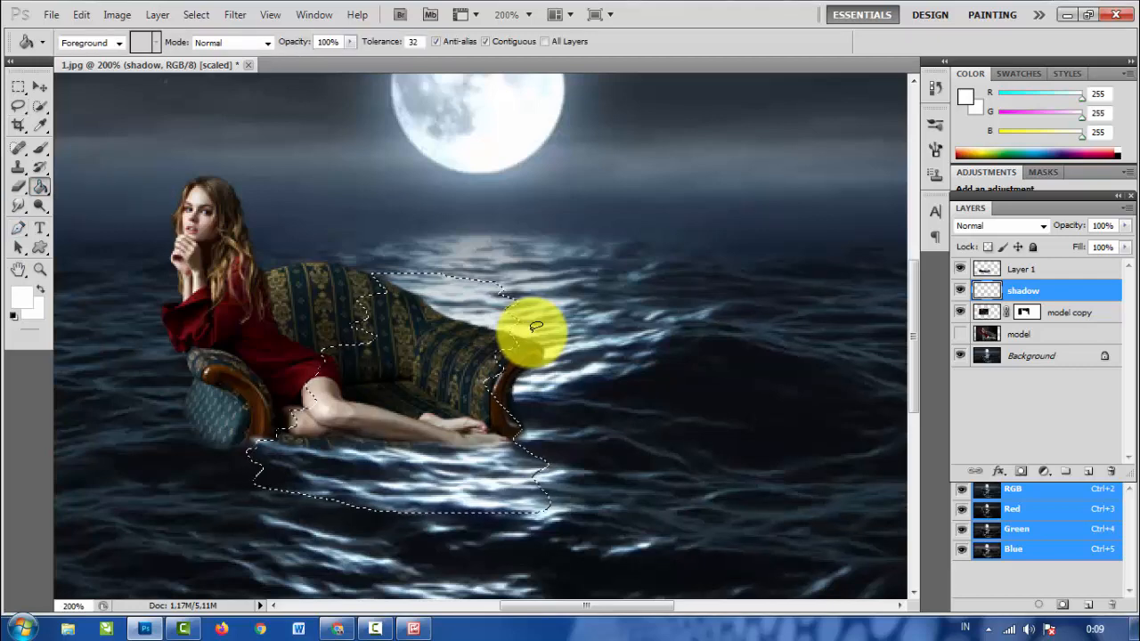
click(22, 298)
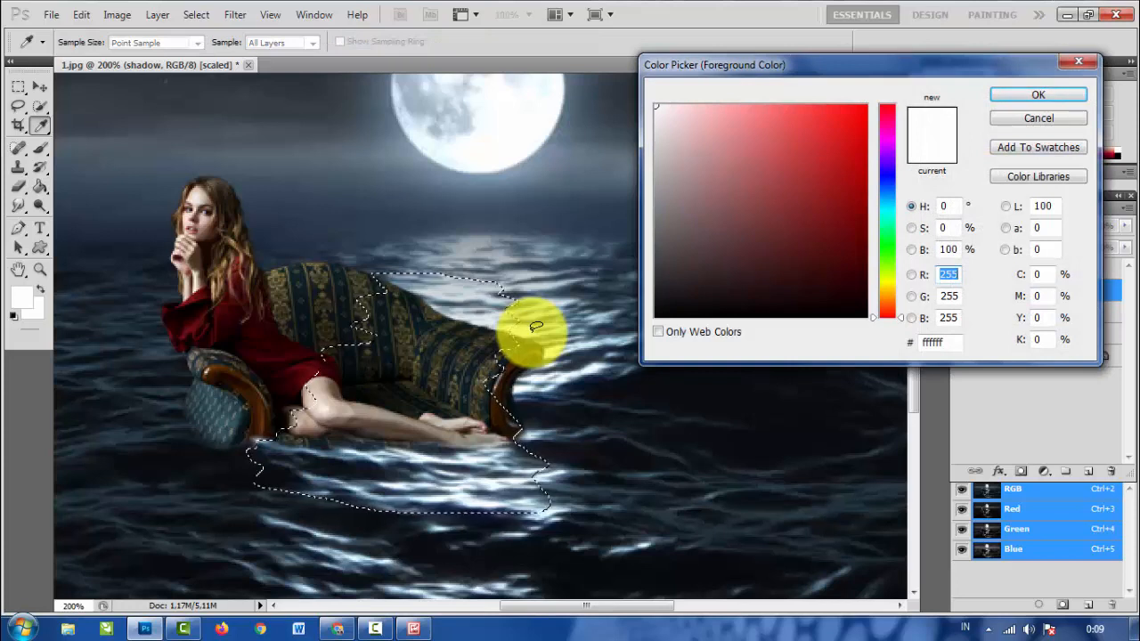
click(535, 328)
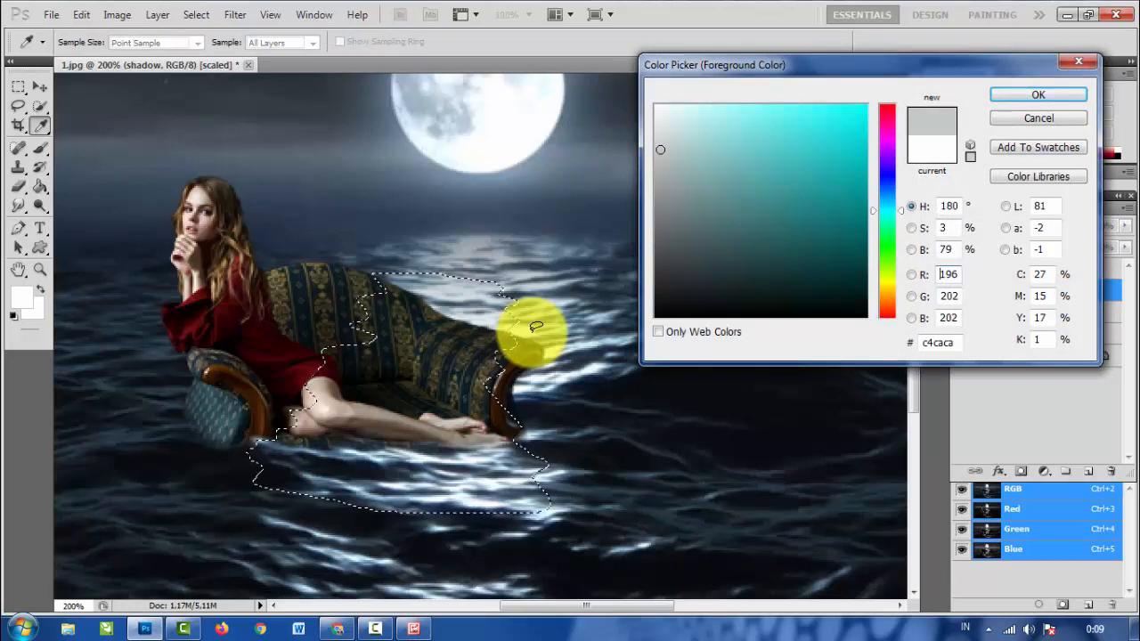
key(Return)
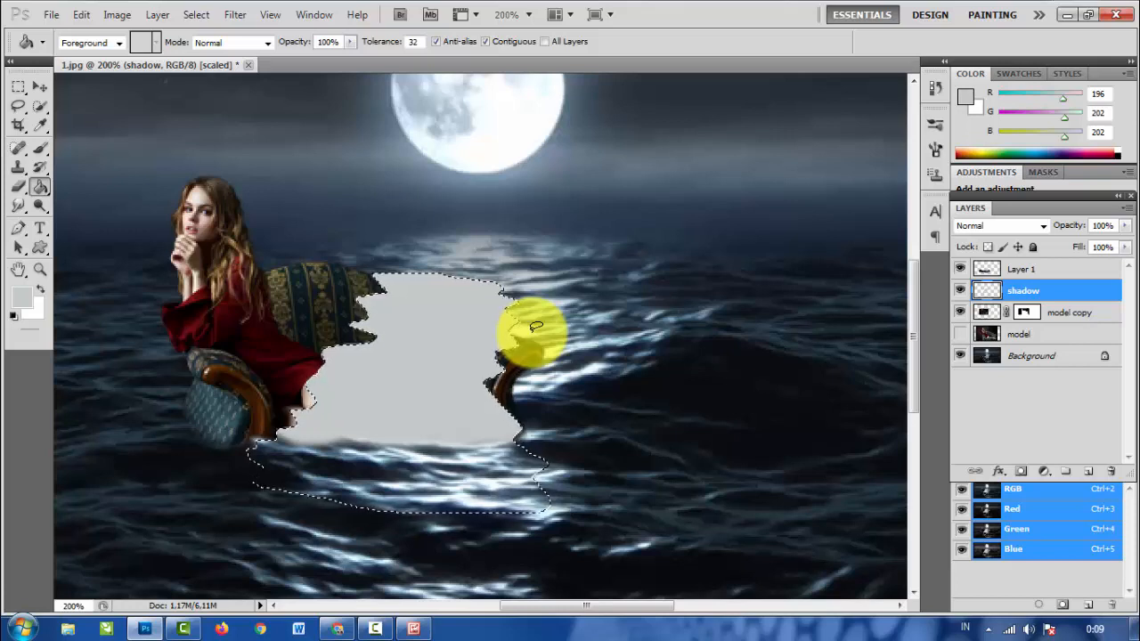
key(ctrl+j)
key(ctrl+d)
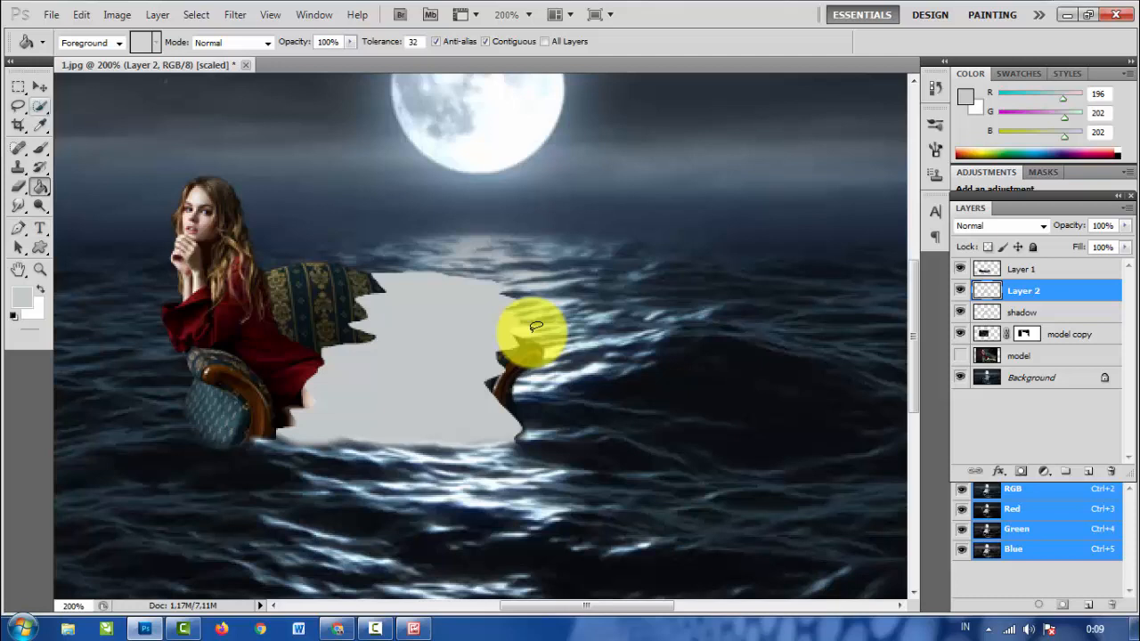
- Apply the basic Blur filter to the copied grey patch
key(v)
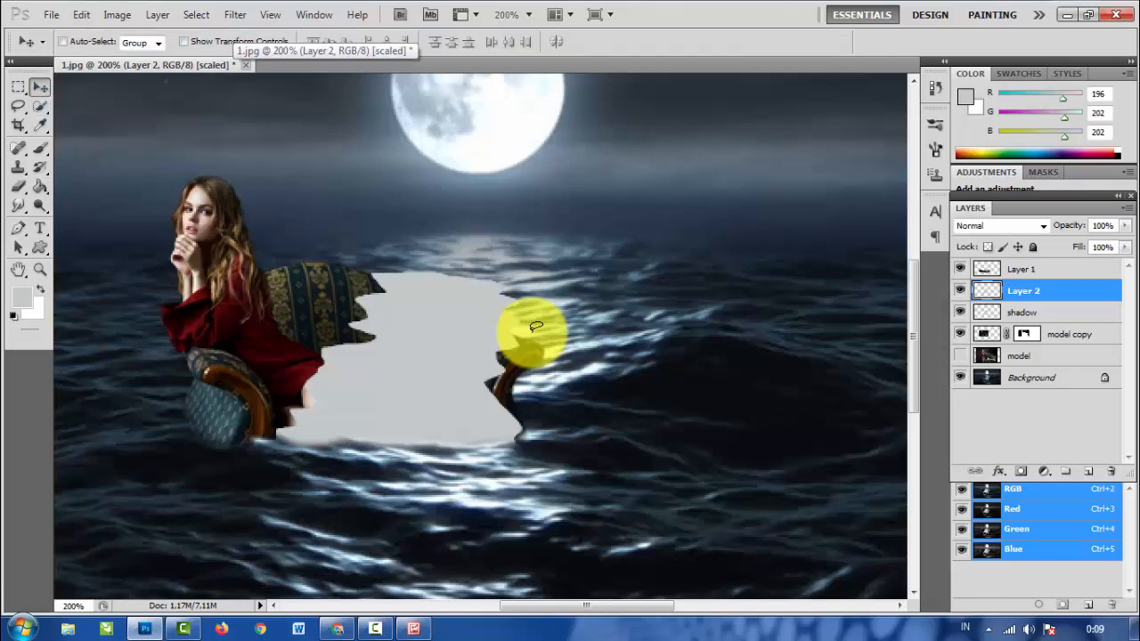
key(alt+t)
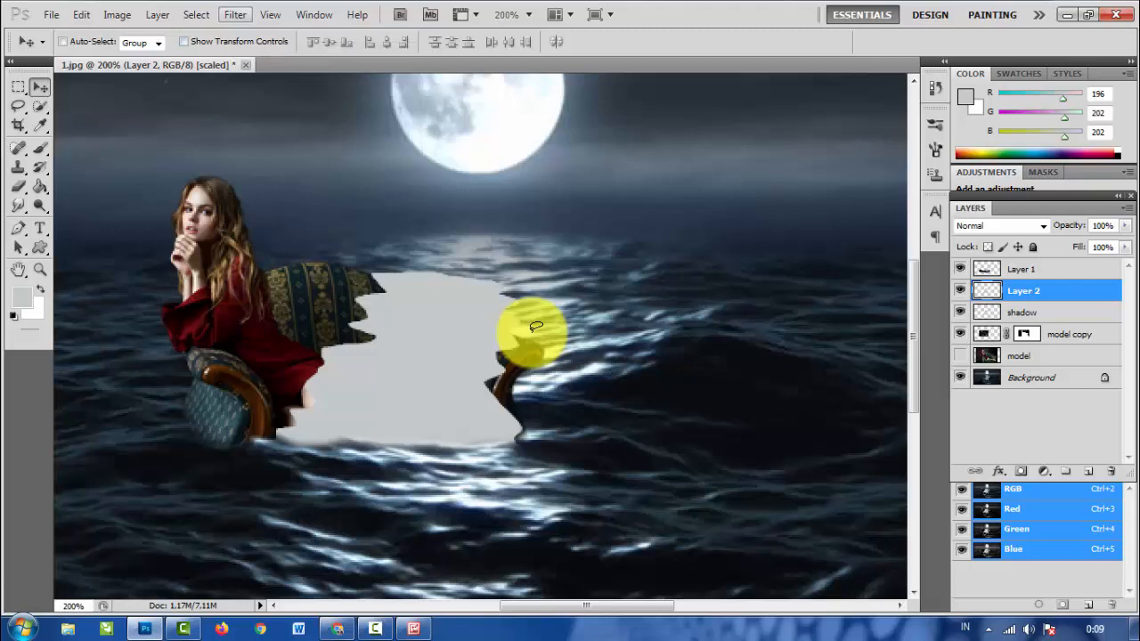
key(Down)
key(Down)
key(Down)
key(Down)
key(Down)
key(Down)
key(Right)
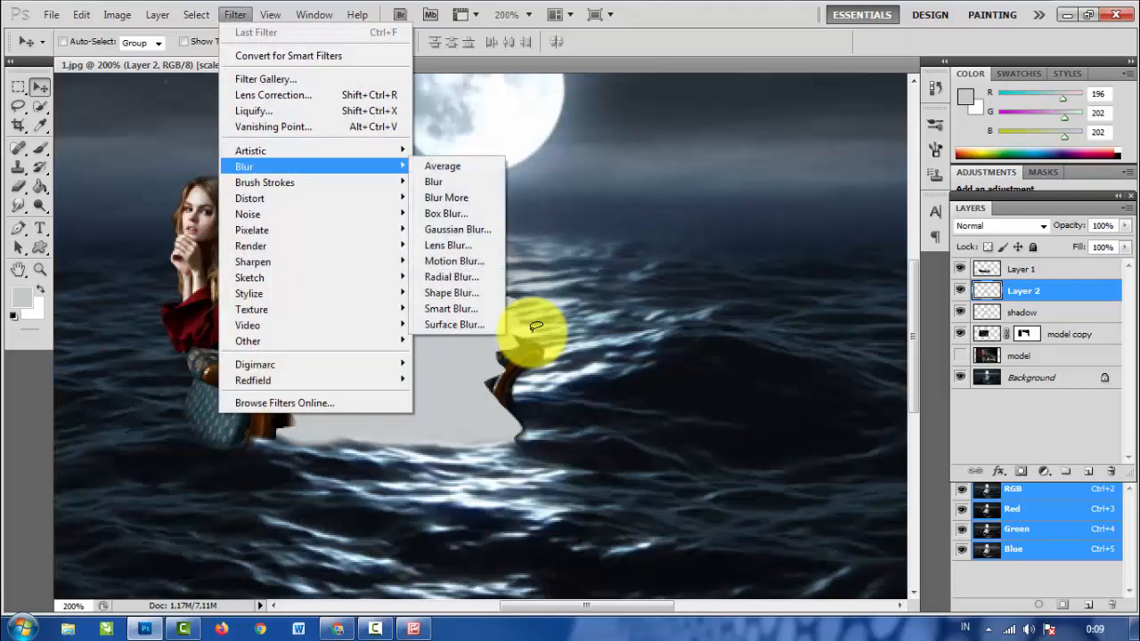
key(Down)
key(Down)
key(Down)
key(Down)
key(Down)
key(Down)
key(Down)
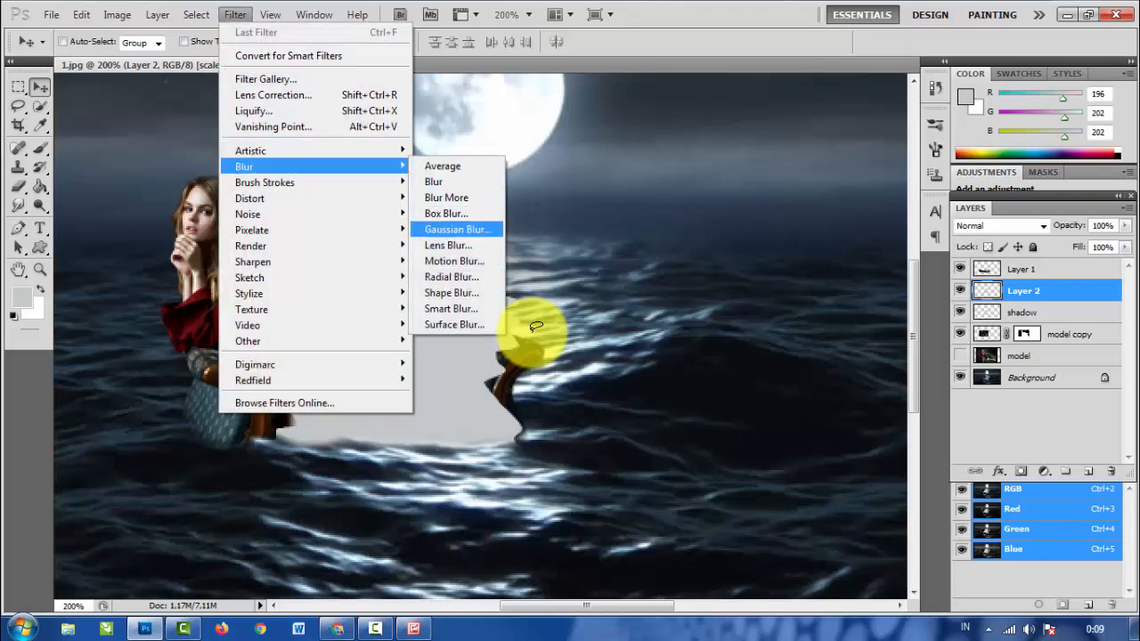
key(Up)
key(Up)
key(Up)
key(Up)
key(Up)
key(Up)
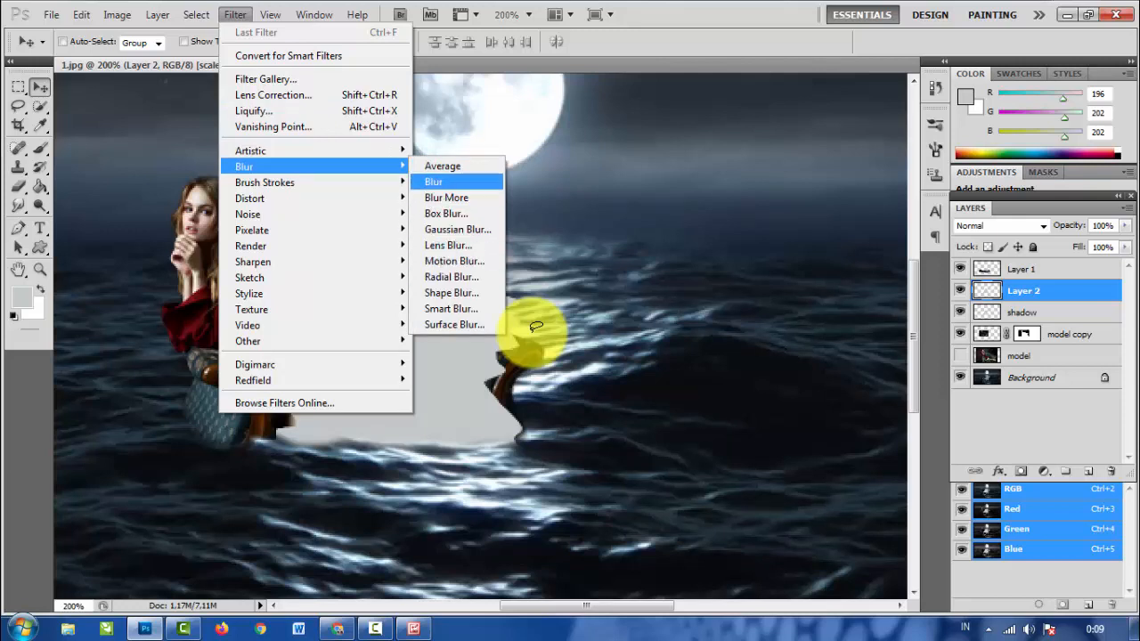
key(Return)
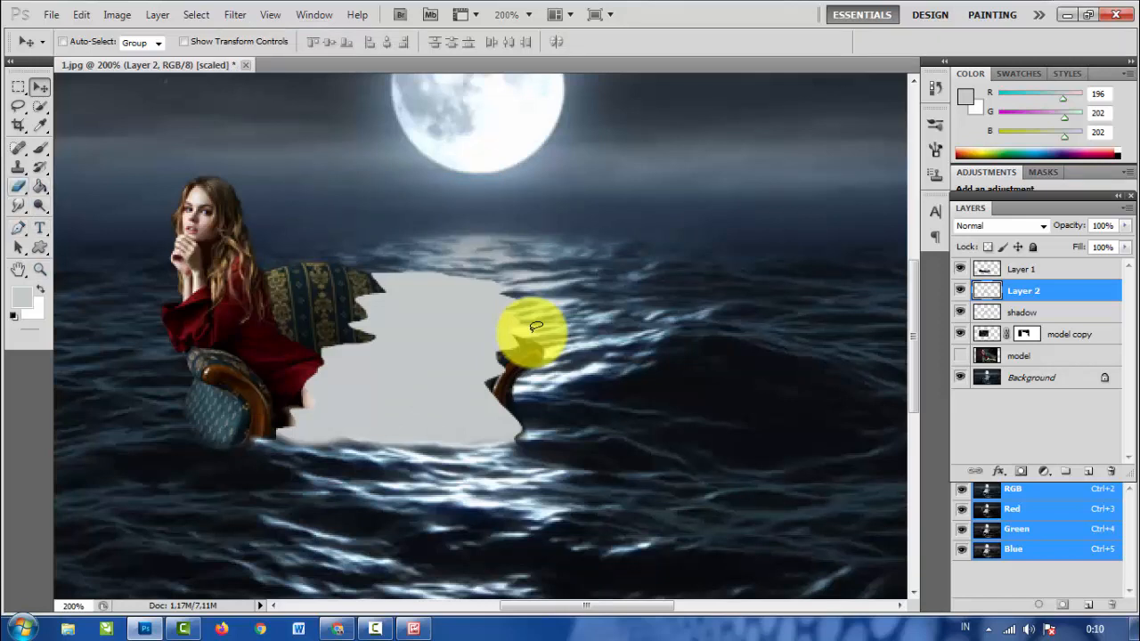
- Soften the edges of the grey patch on Layer 2 using the Blur tool at 29 px and 50% strength
click(40, 186)
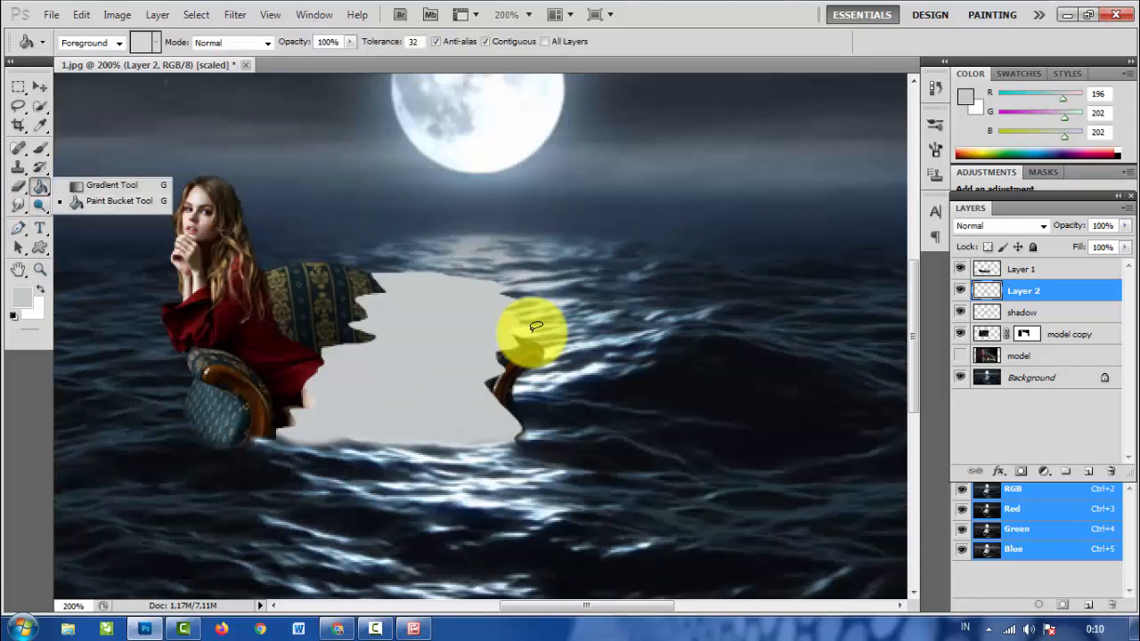
click(39, 205)
click(18, 205)
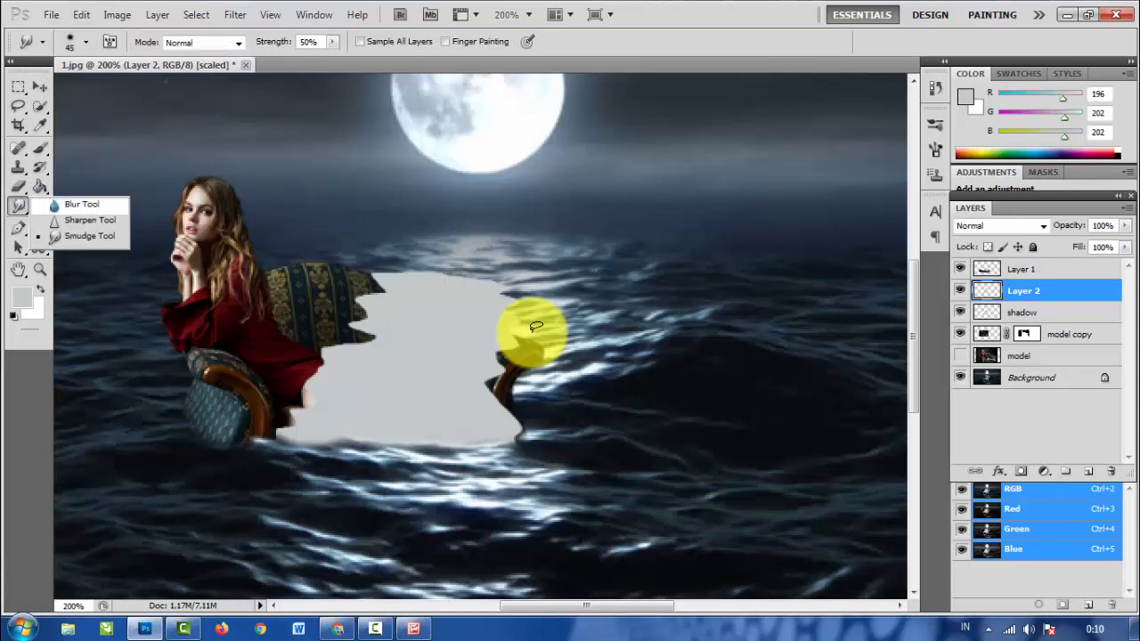
click(82, 204)
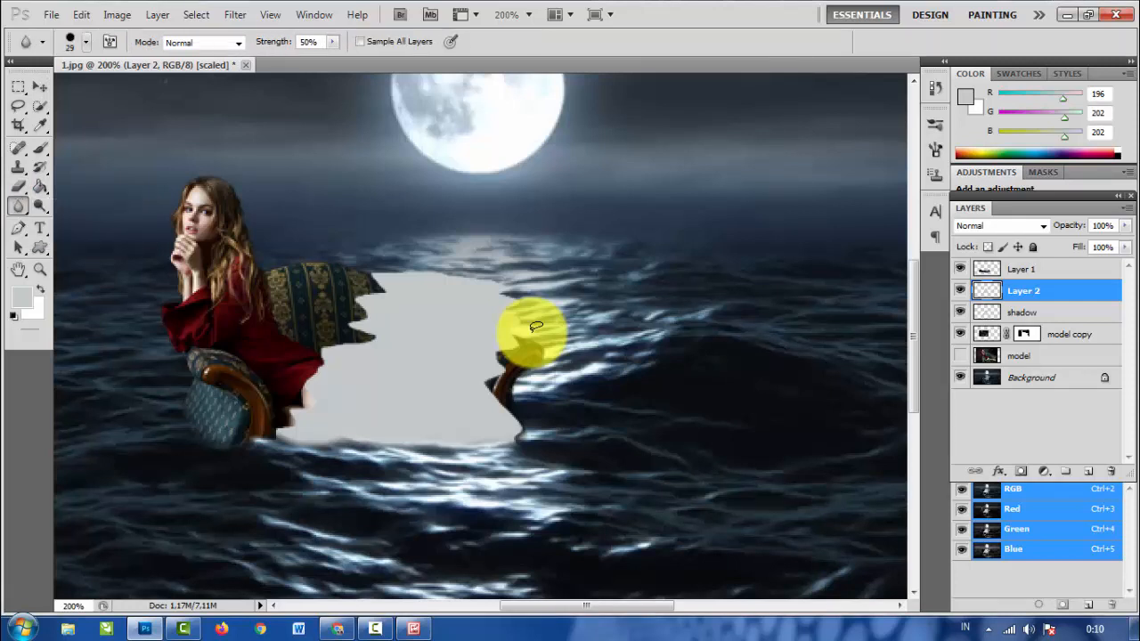
click(86, 42)
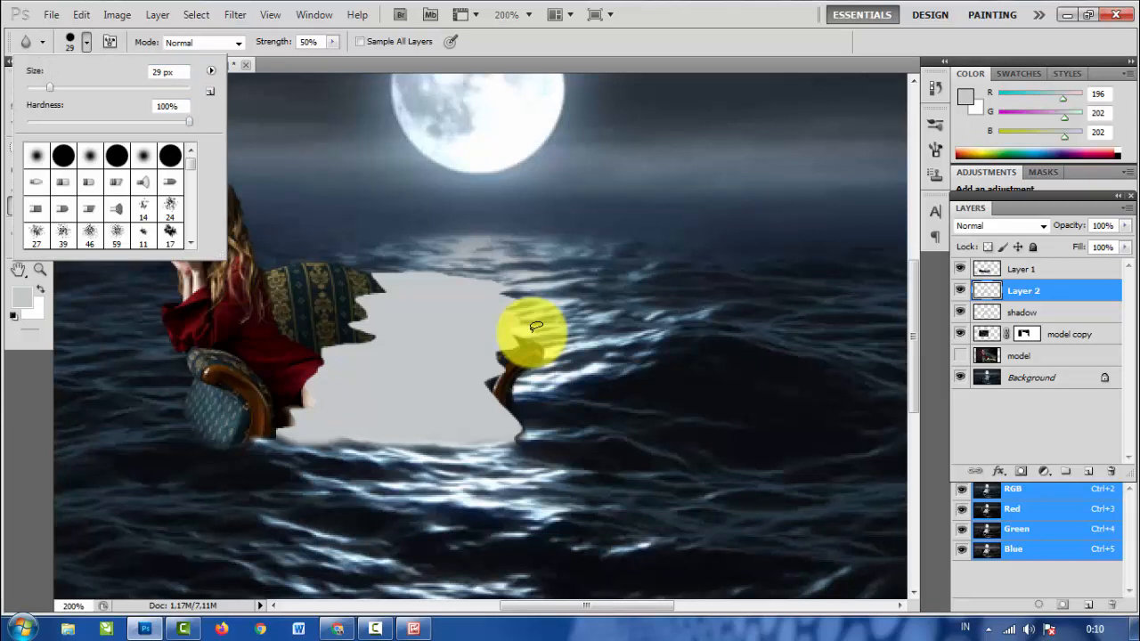
click(534, 327)
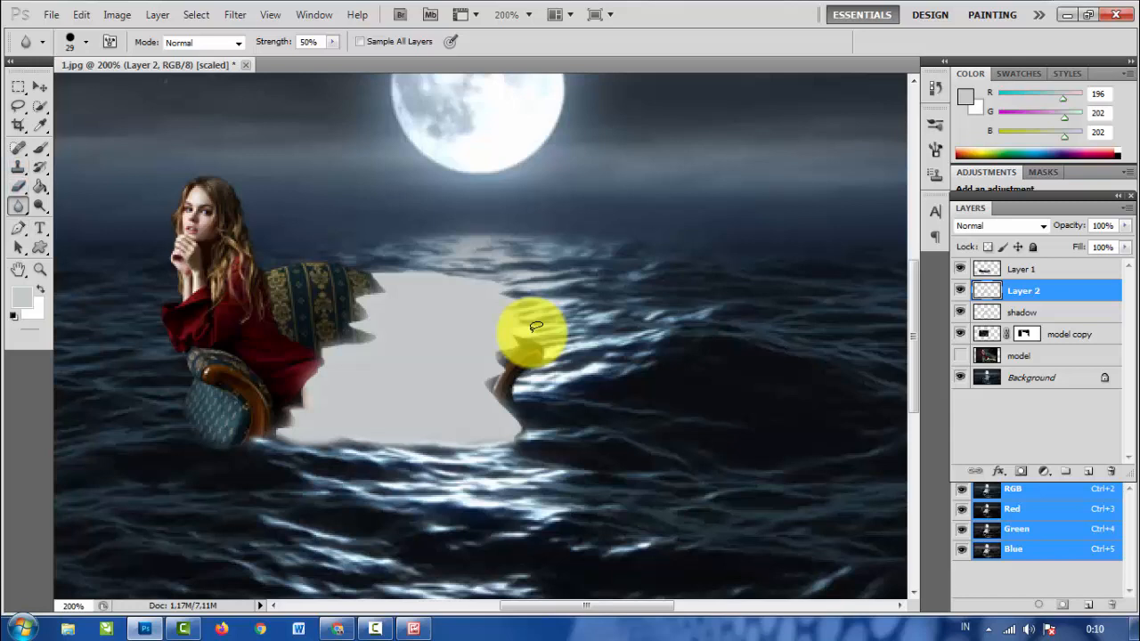
- Erase the jagged outer edges of the grey patches on Layer 2 and the shadow layer with a soft 20 px eraser at 0% hardness
click(19, 186)
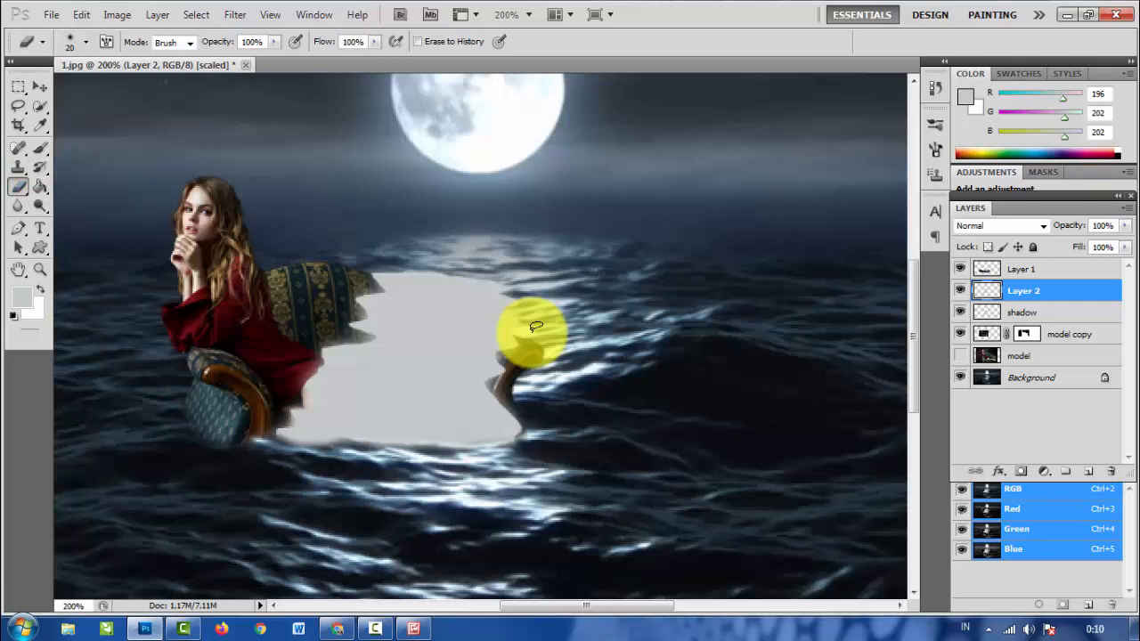
click(86, 42)
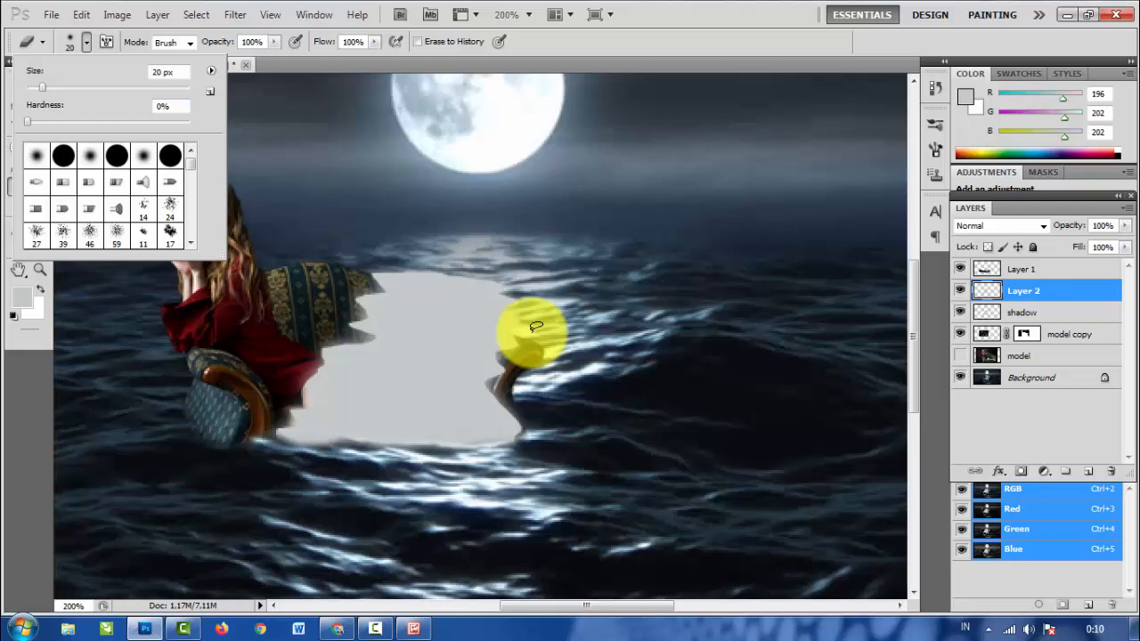
click(532, 333)
key(ctrl+plus)
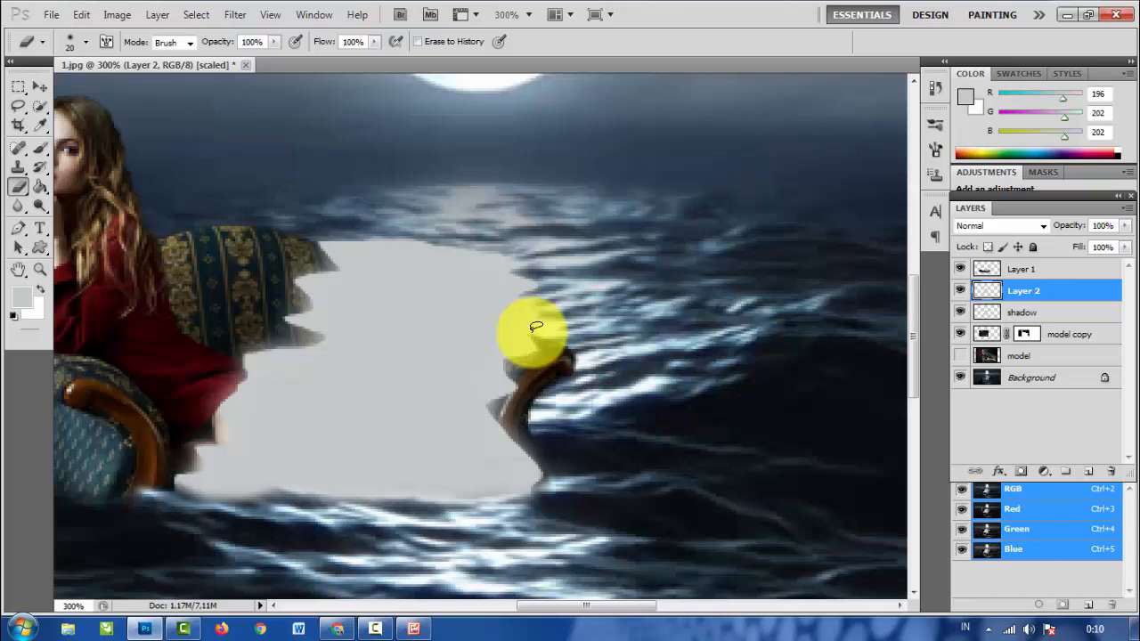
key(alt+bracketleft)
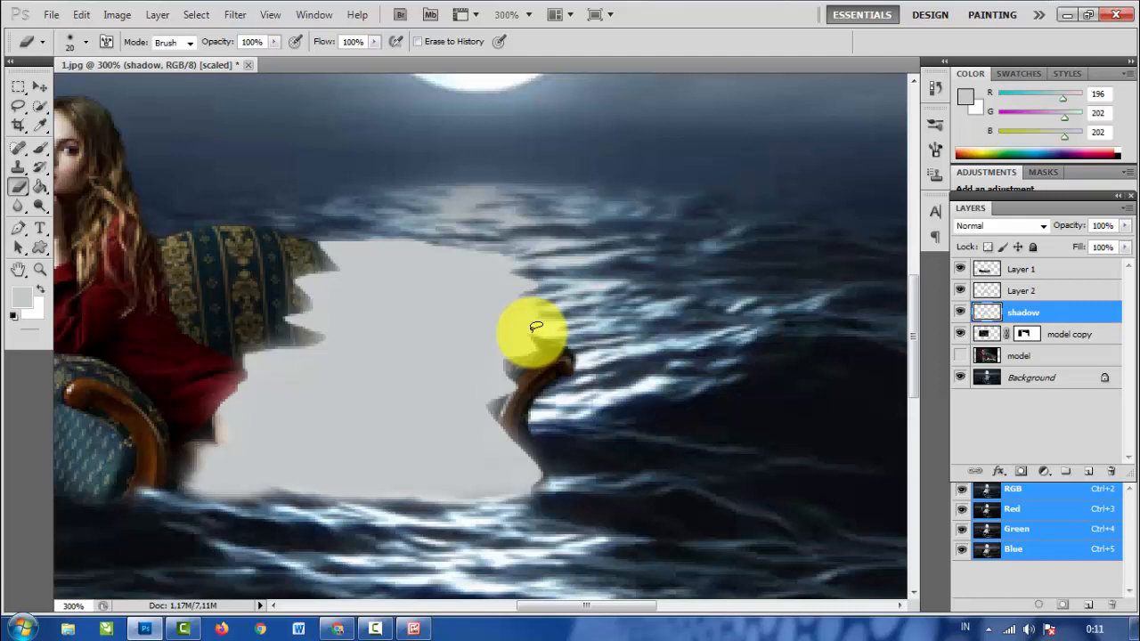
mouse_move(233, 397)
mouse_down()
mouse_move(259, 360)
mouse_move(308, 339)
mouse_move(306, 295)
mouse_move(334, 249)
mouse_move(499, 254)
mouse_move(528, 287)
mouse_up()
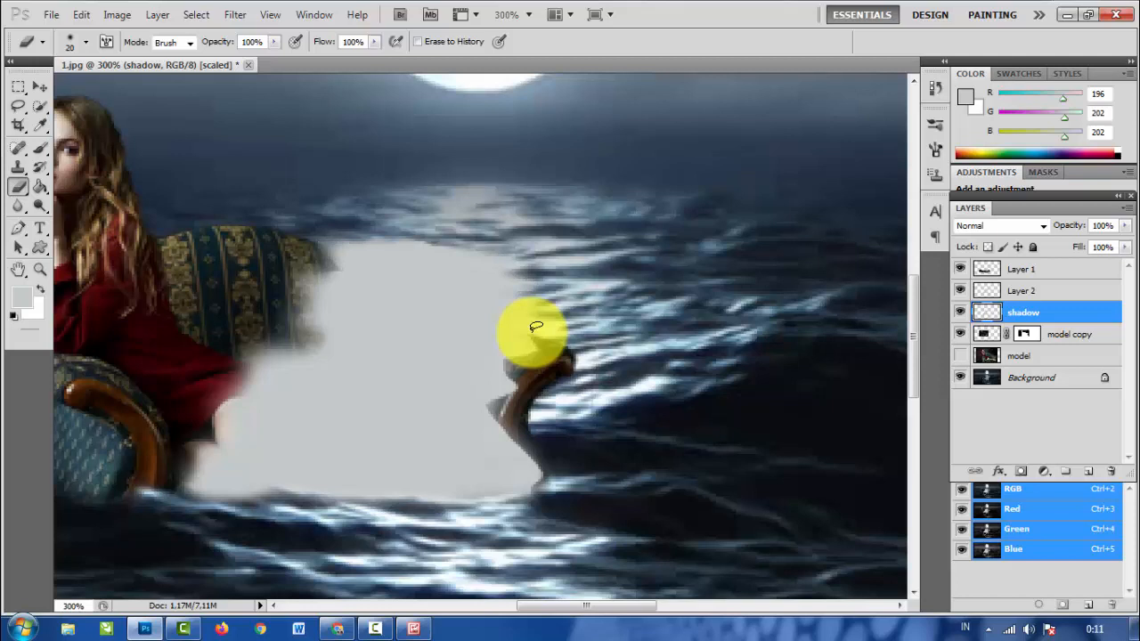
mouse_move(533, 339)
mouse_down()
mouse_move(498, 393)
mouse_move(499, 437)
mouse_move(535, 494)
mouse_up()
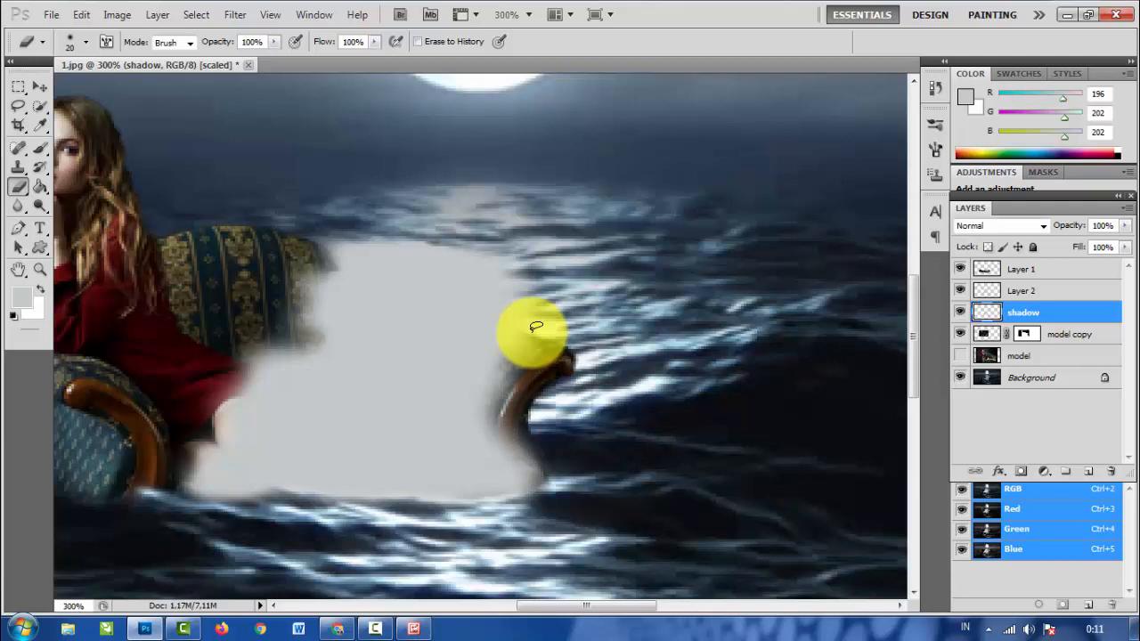
- Hide Layer 2 and reduce the shadow layer's fill to 39%
click(1125, 247)
mouse_move(1124, 263)
mouse_down()
mouse_move(1061, 263)
mouse_move(1119, 262)
mouse_up()
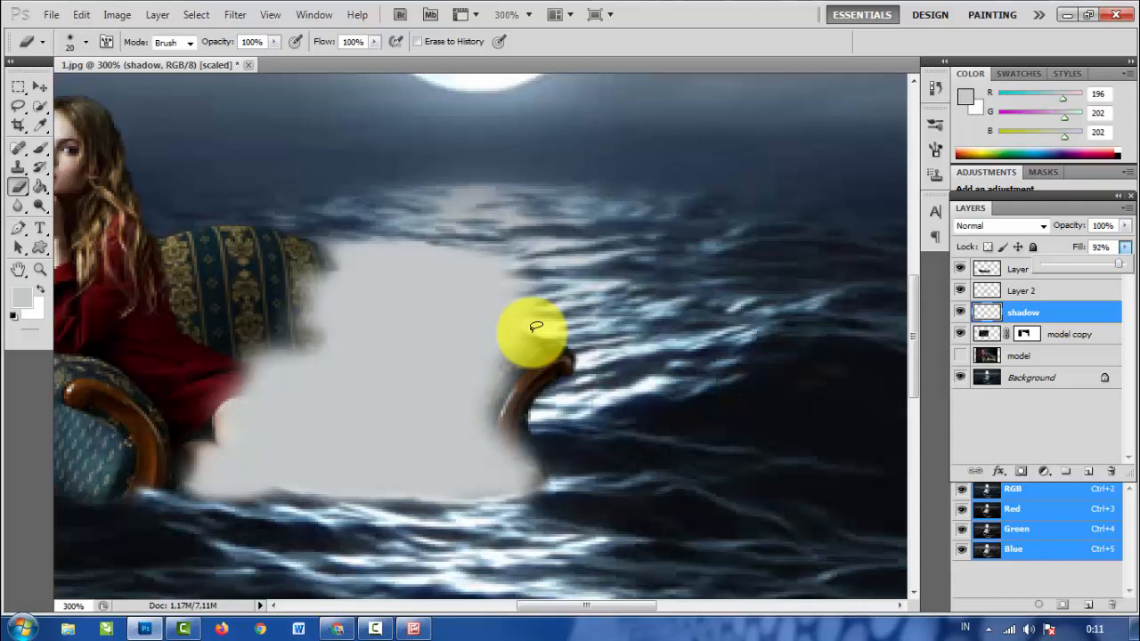
click(961, 290)
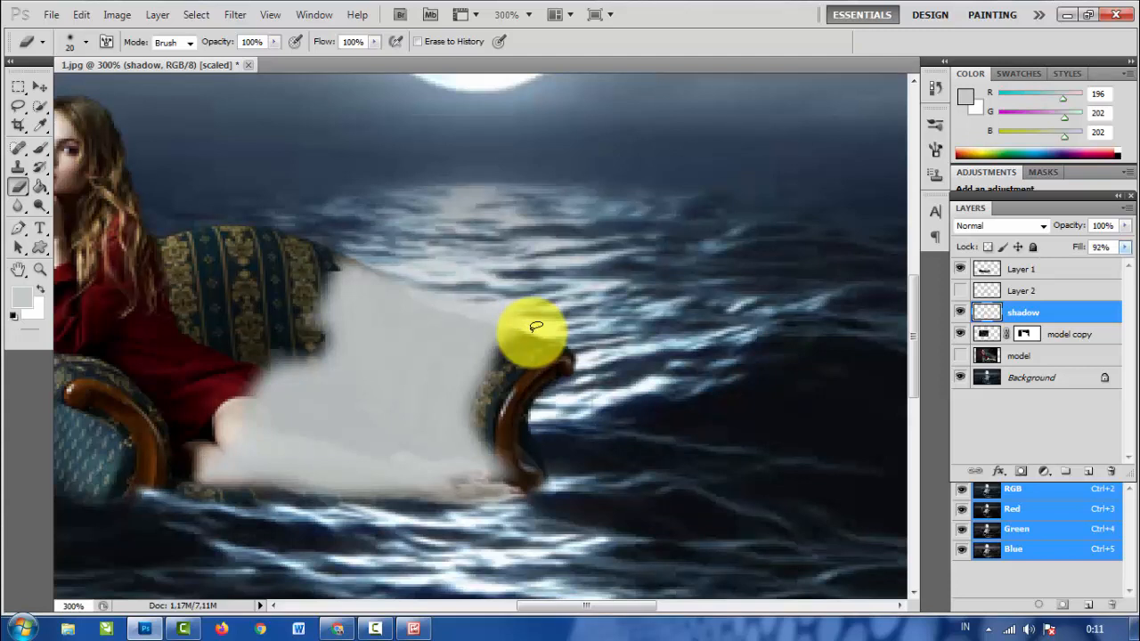
click(1125, 247)
drag(1118, 264, 1092, 264)
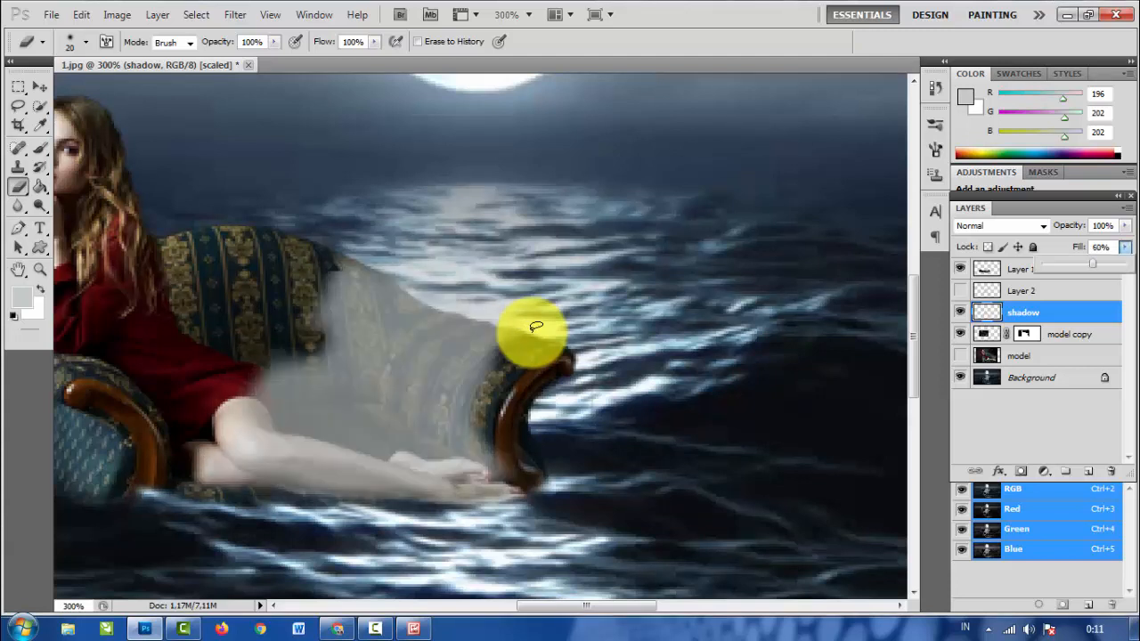
drag(1092, 263, 1069, 263)
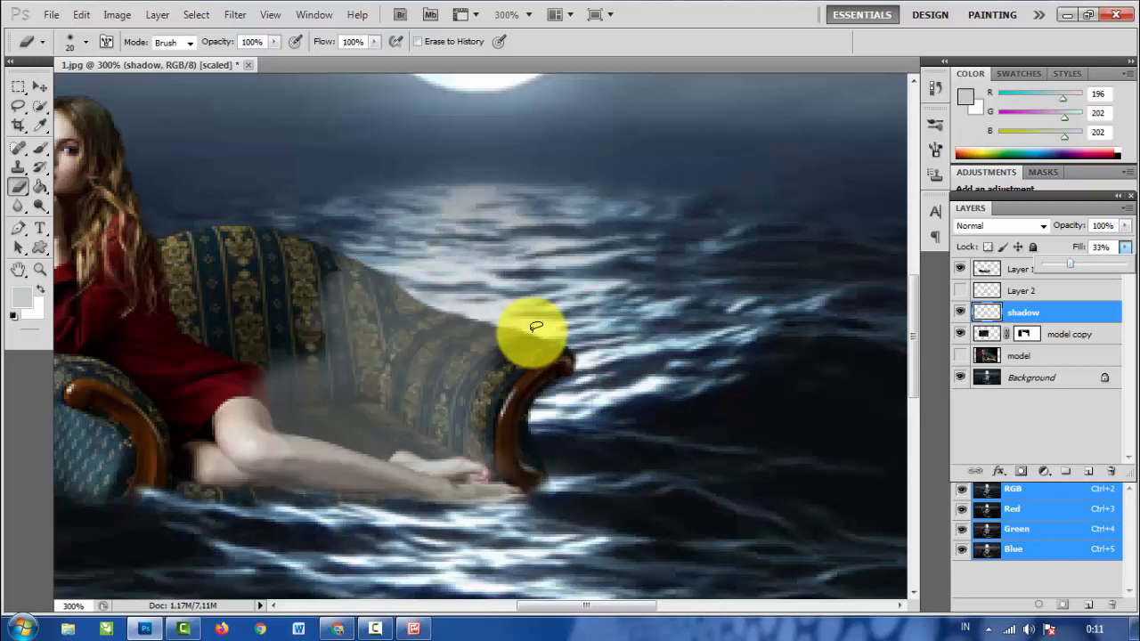
drag(1069, 264, 1076, 264)
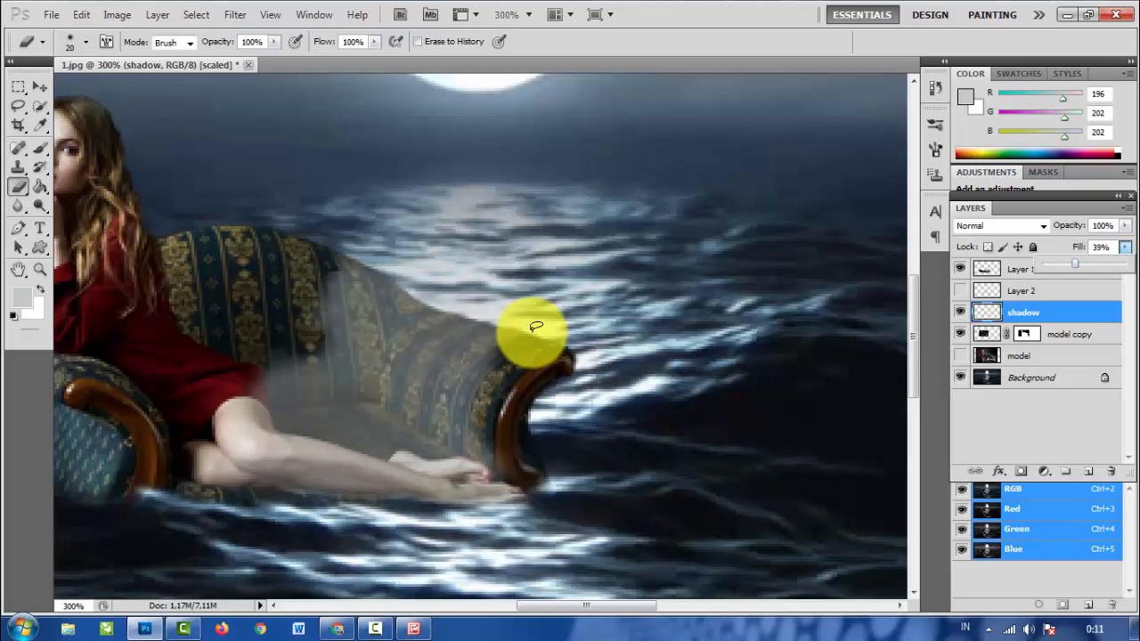
- Erase the grey haze along the top of the sofa's back, over its middle stripes and beside the dress
mouse_move(340, 272)
mouse_down()
mouse_move(376, 274)
mouse_move(492, 326)
mouse_up()
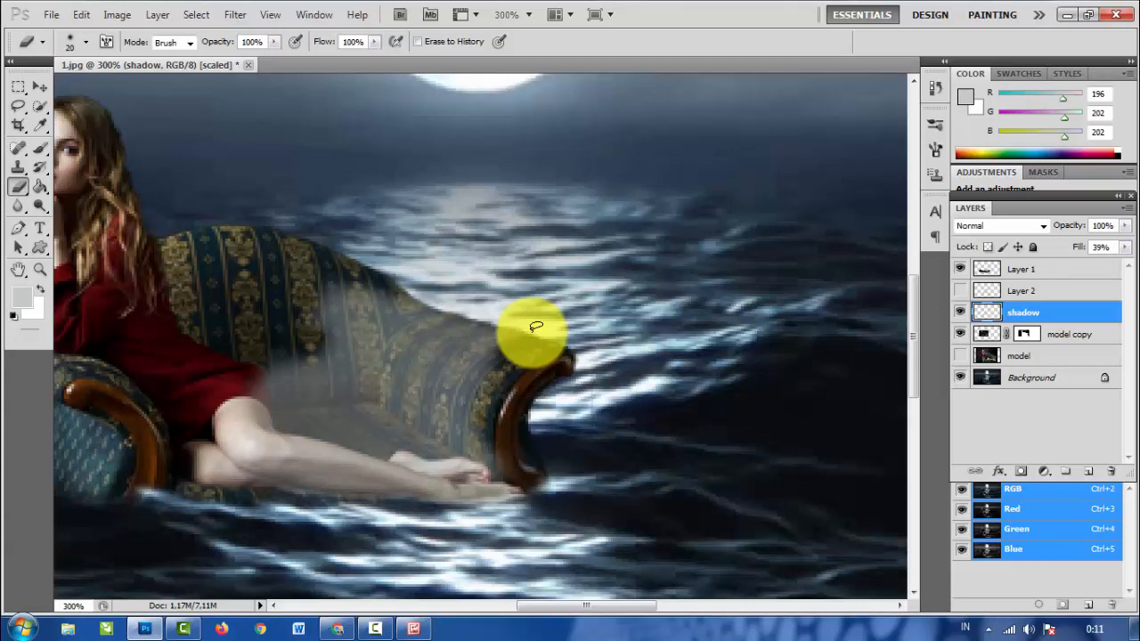
mouse_move(332, 293)
mouse_down()
mouse_move(341, 302)
mouse_move(276, 386)
mouse_up()
drag(328, 352, 342, 320)
drag(279, 374, 265, 381)
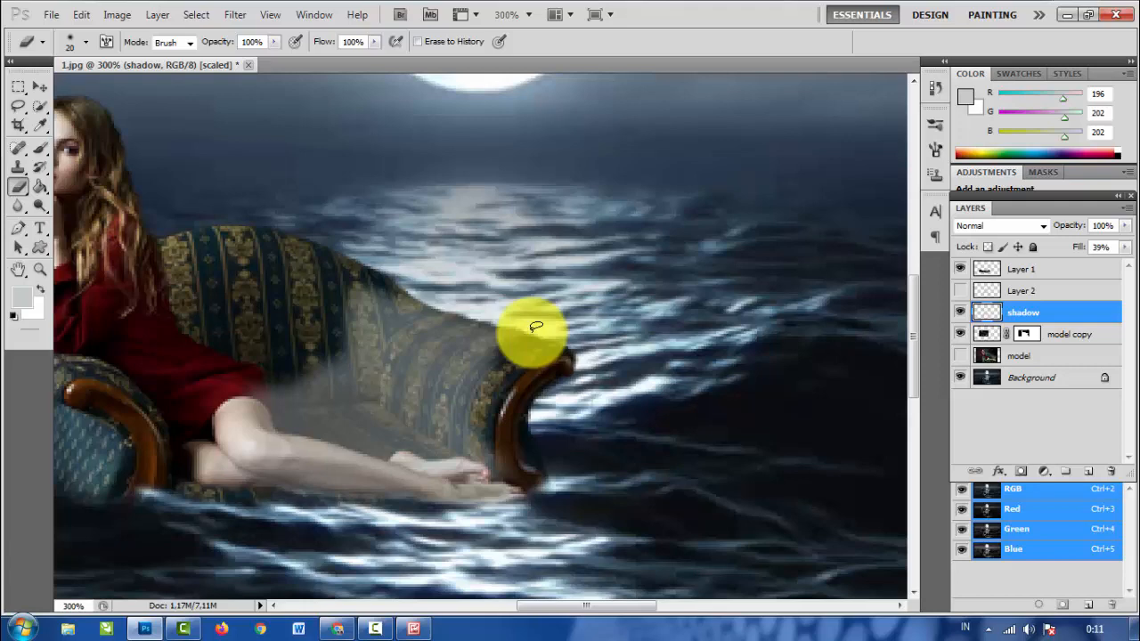
- Apply Brightness/Contrast to the shadow layer with brightness 150 and an increased contrast
key(Down)
key(Down)
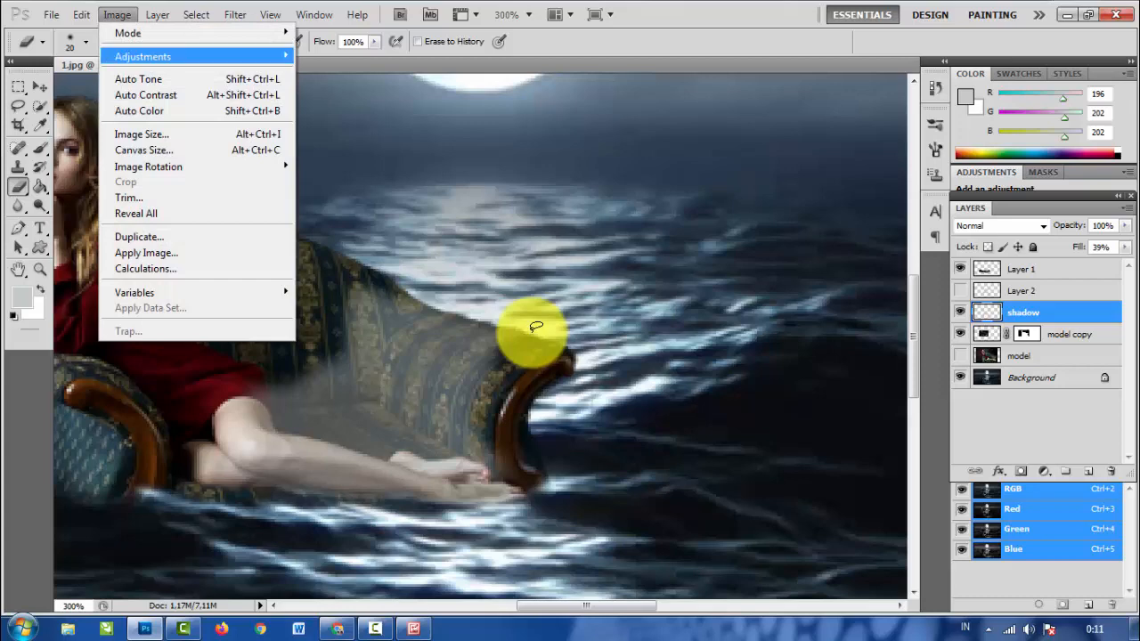
key(Right)
key(Return)
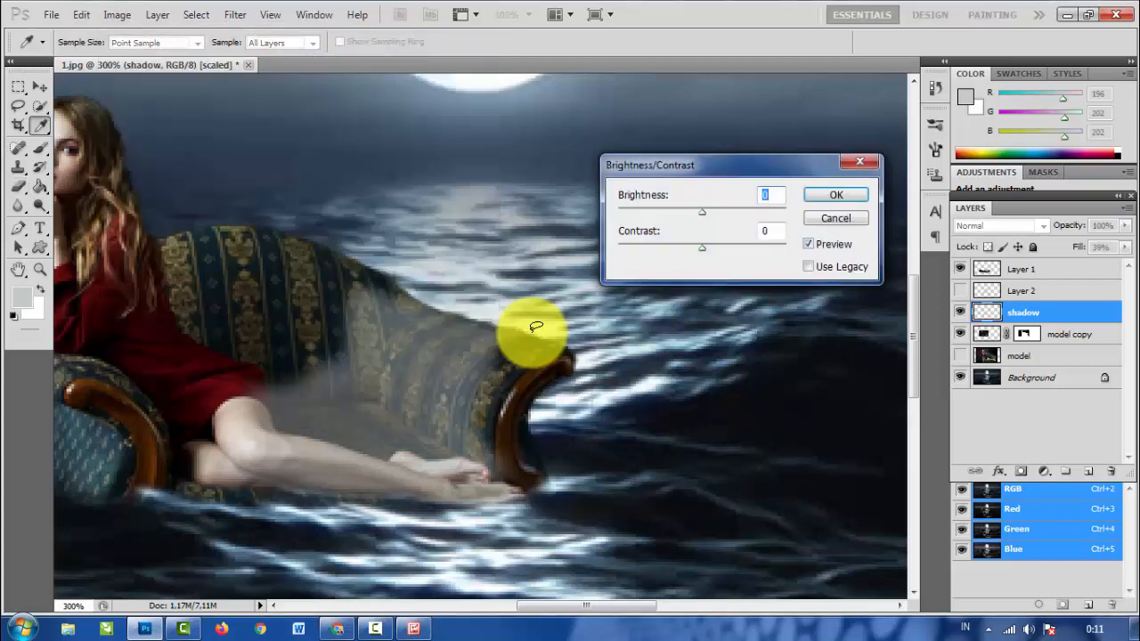
key(shift+Up)
key(shift+Up)
key(shift+Up)
key(shift+Up)
key(shift+Up)
key(shift+Up)
key(shift+Up)
key(shift+Up)
key(shift+Up)
key(shift+Up)
key(shift+Up)
key(shift+Up)
key(shift+Up)
key(shift+Up)
key(shift+Up)
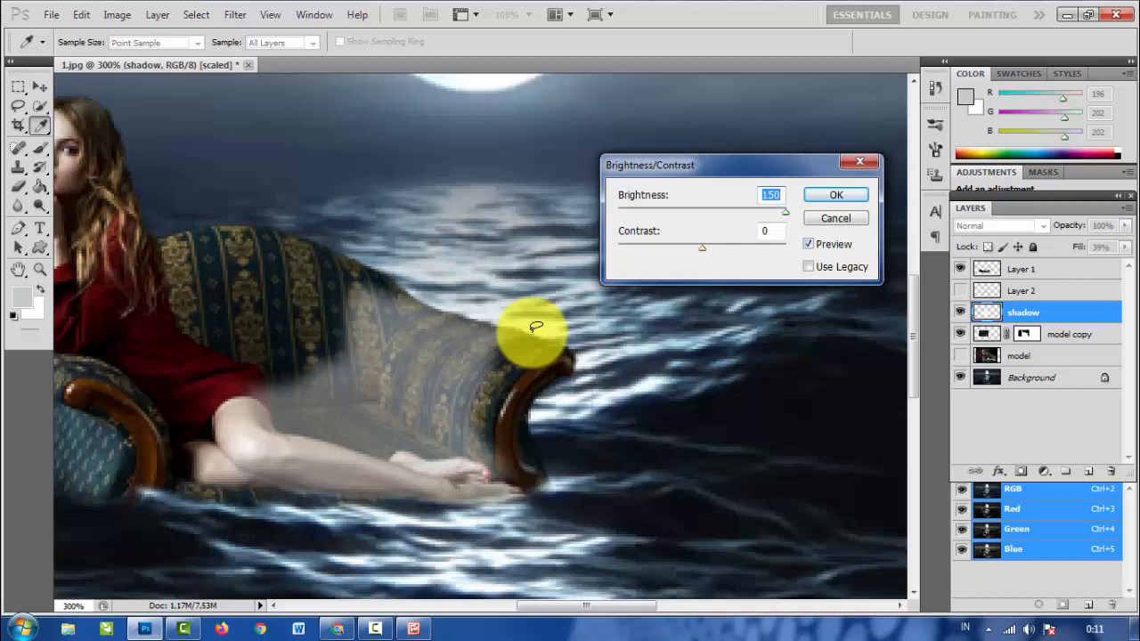
key(Tab)
key(shift+Down)
key(shift+Down)
key(shift+Down)
key(shift+Down)
key(shift+Down)
key(shift+Up)
key(shift+Up)
key(shift+Up)
key(shift+Up)
key(shift+Up)
key(shift+Up)
key(shift+Up)
key(shift+Up)
key(shift+Up)
key(shift+Up)
key(shift+Up)
key(shift+Up)
key(shift+Up)
key(shift+Up)
key(shift+Up)
mouse_move(786, 247)
mouse_down()
mouse_move(618, 247)
mouse_move(751, 248)
mouse_up()
key(Return)
key(b)
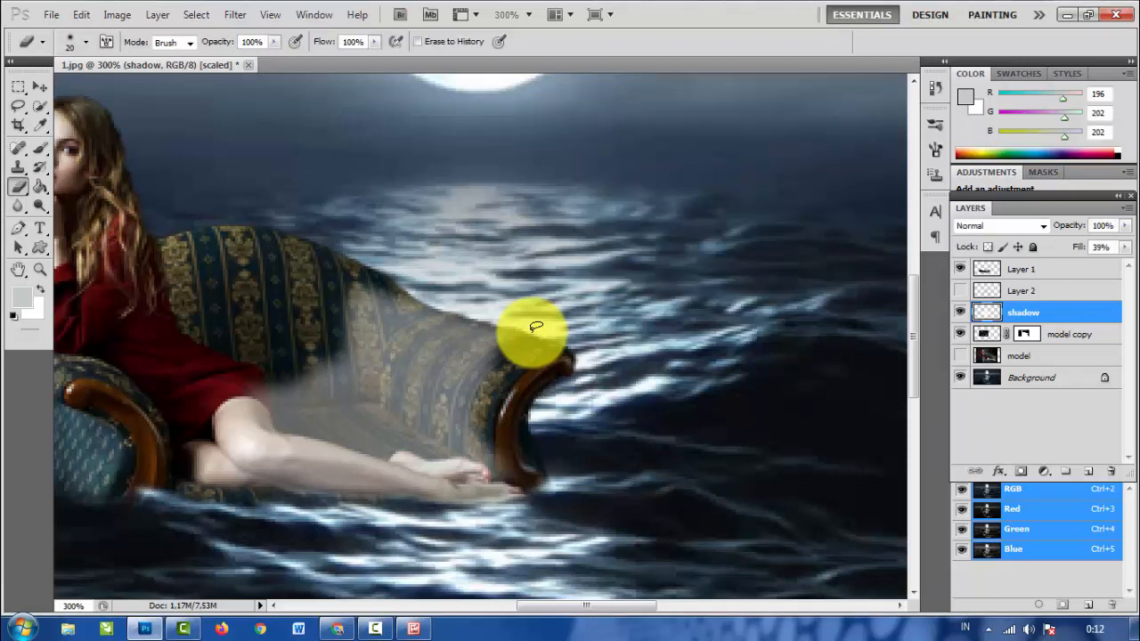
- Compare blending modes such as Multiply and Screen on the shadow layer, and set it to Color Dodge
click(1002, 225)
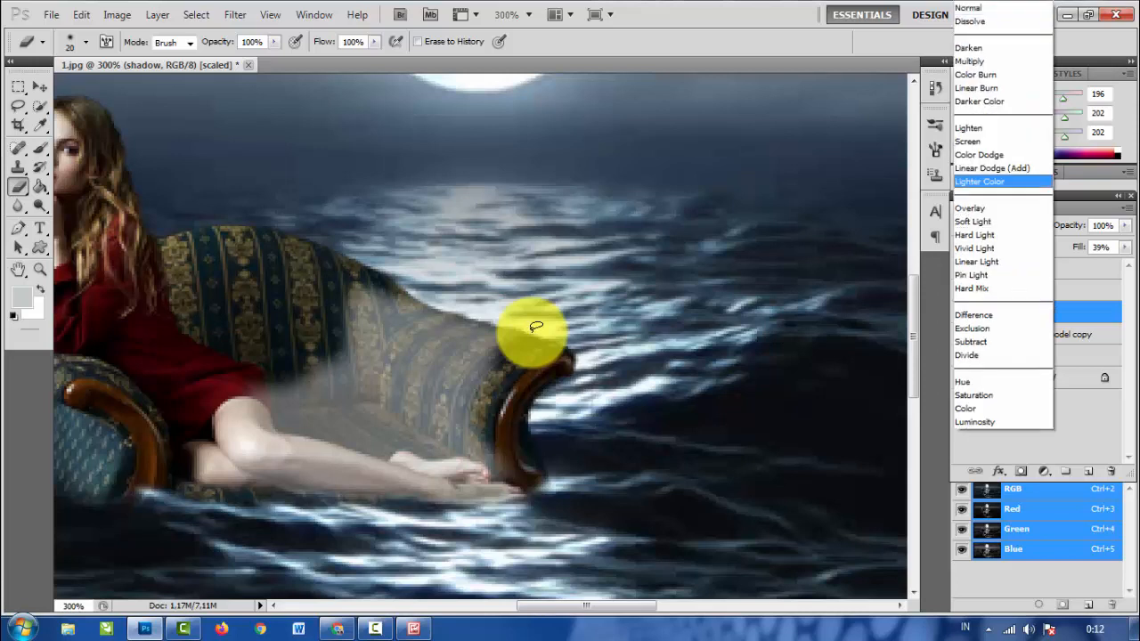
key(Return)
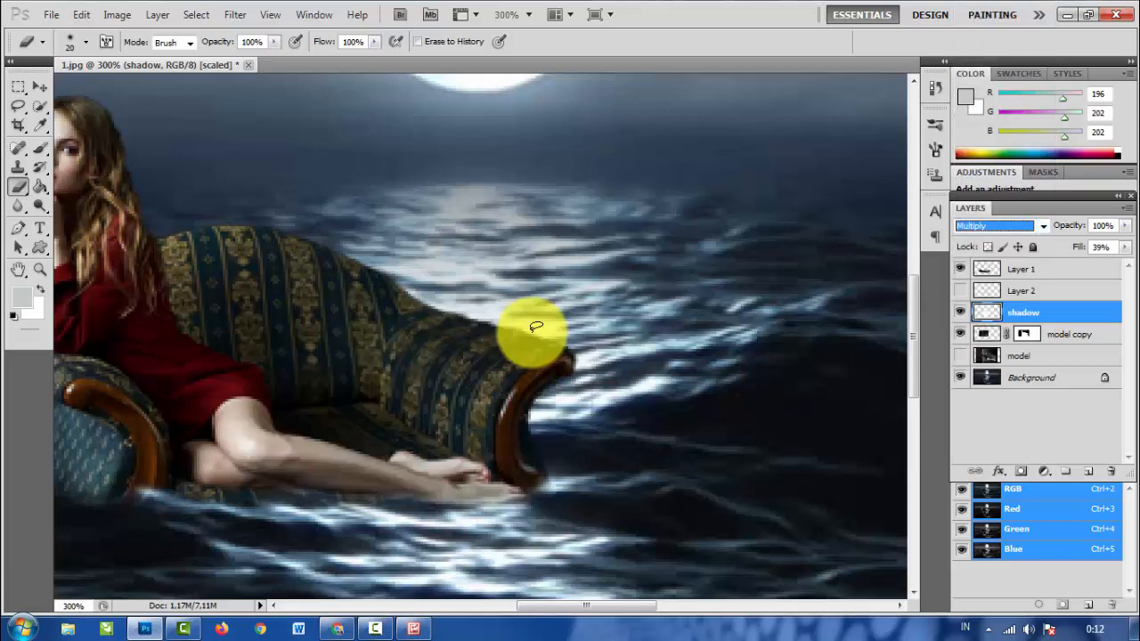
key(Down)
key(Down)
key(Down)
key(Down)
key(Down)
key(Down)
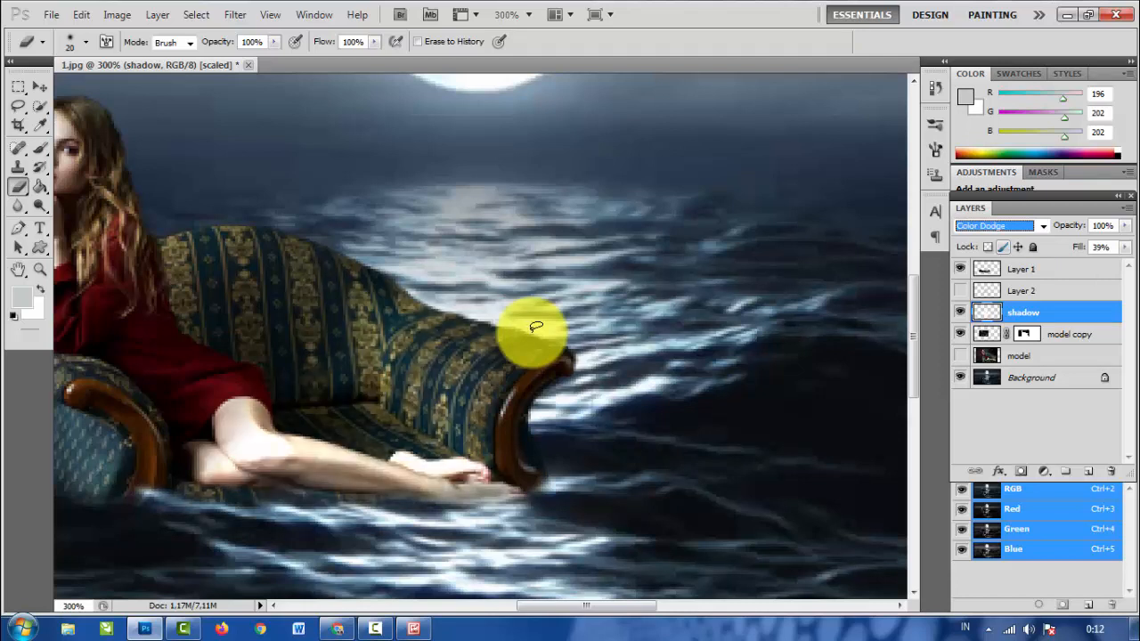
key(Up)
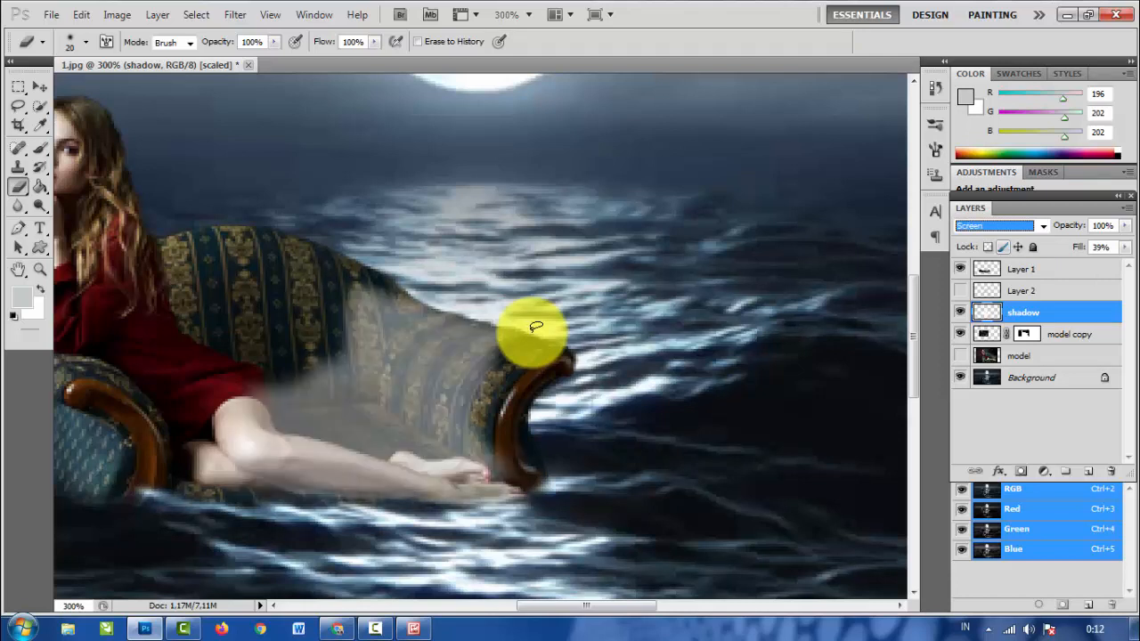
key(Down)
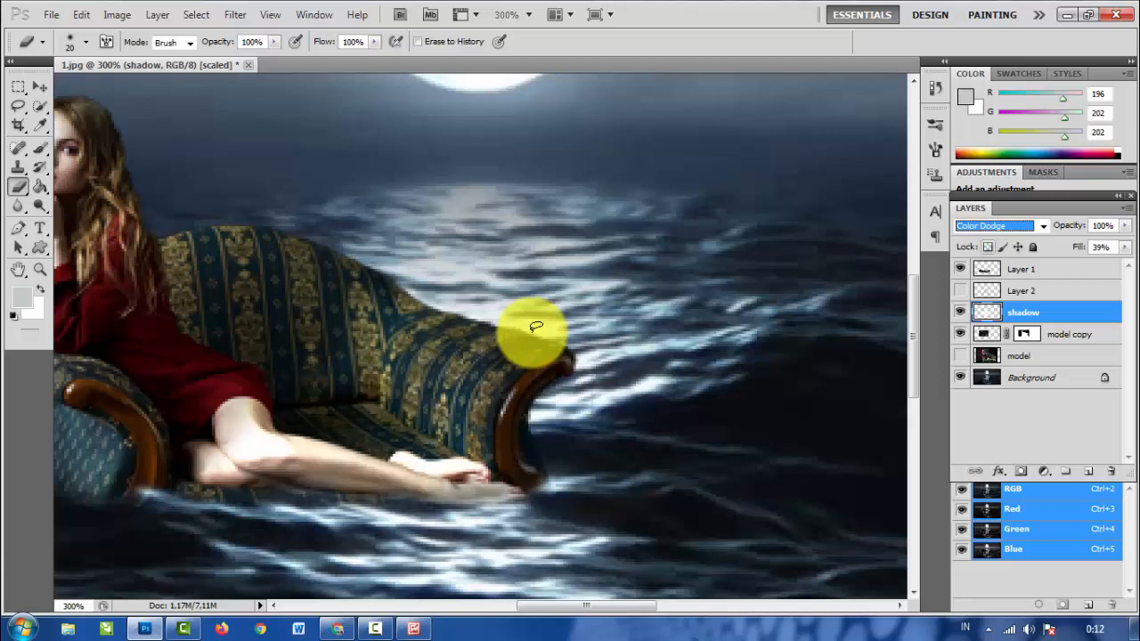
- Examine how the woman's legs and the sofa blend with the moonlit sea, both close up and in the whole composite
key(ctrl+minus)
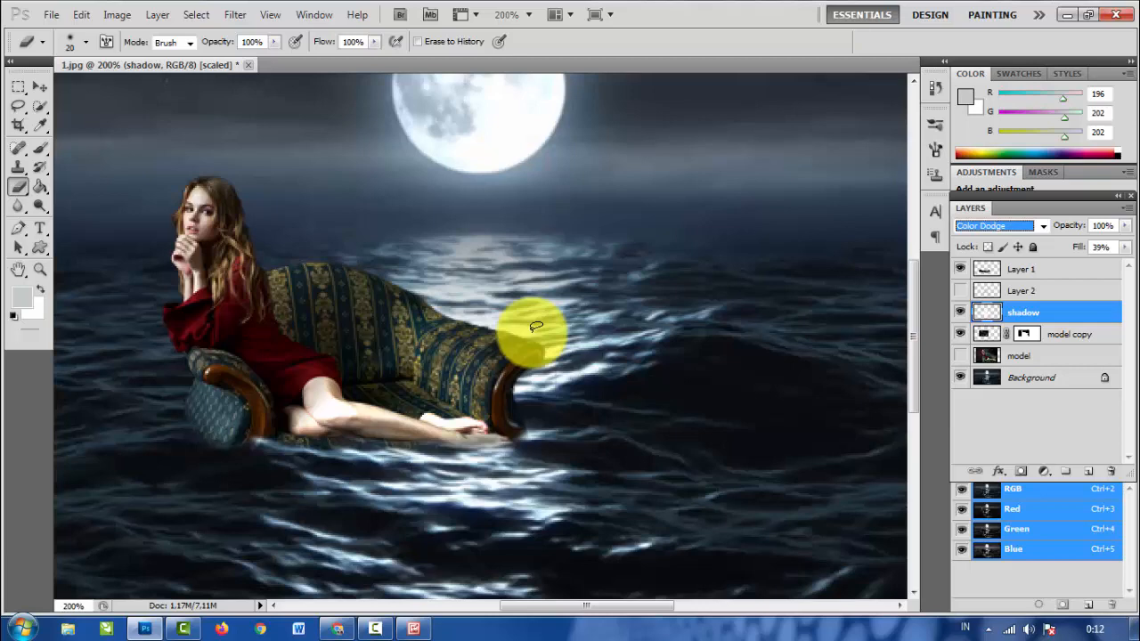
key(ctrl+minus)
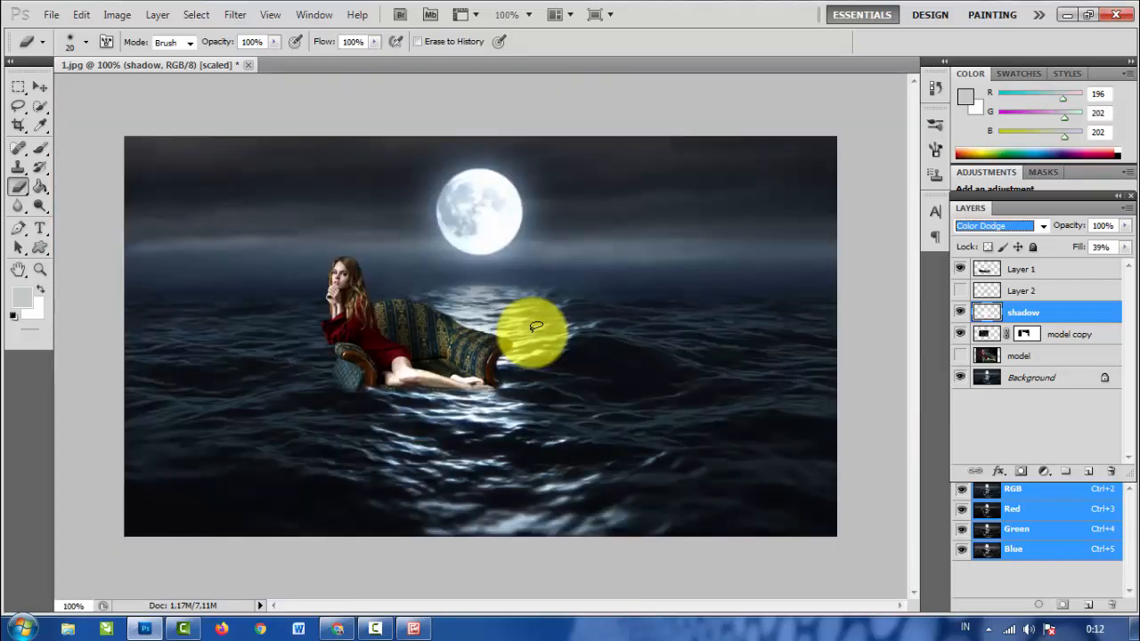
key(v)
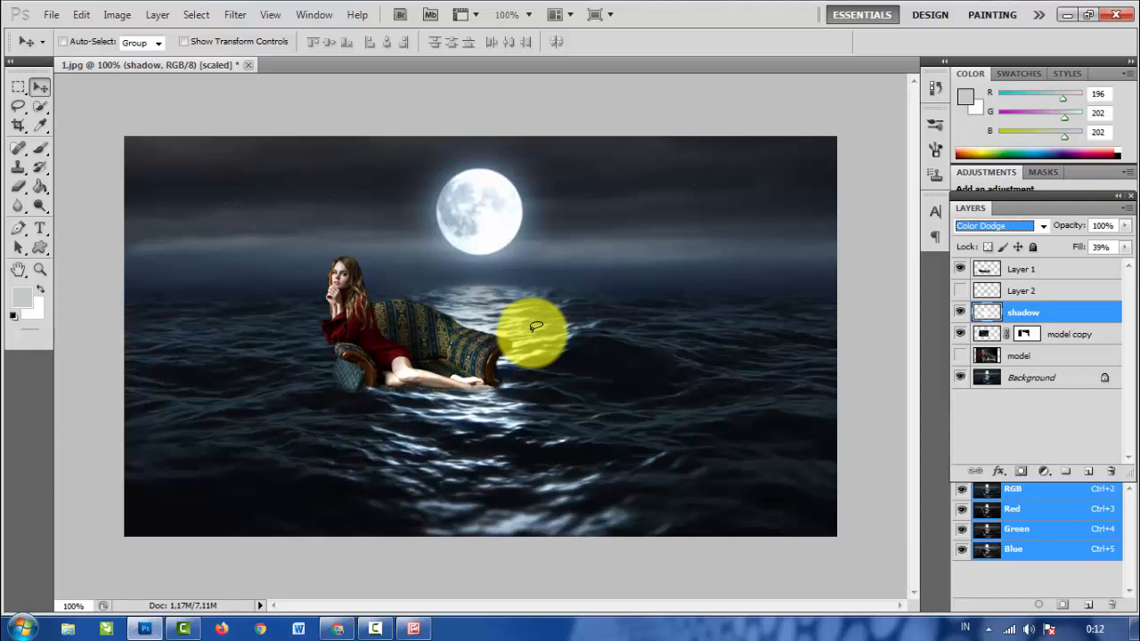
scroll(534, 326, up, 1)
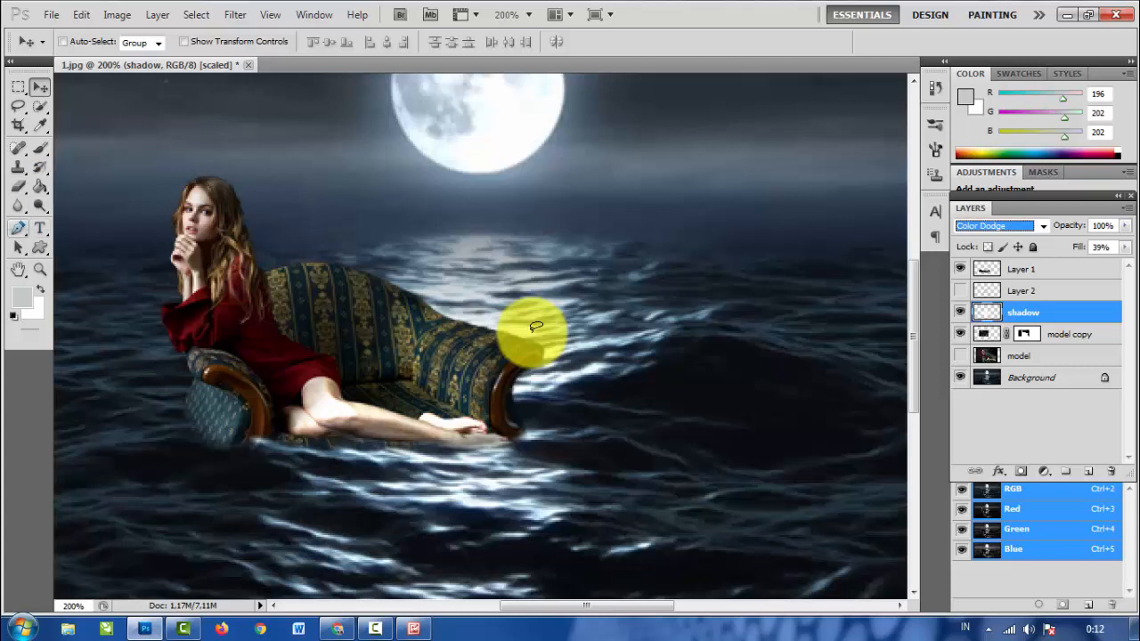
click(18, 227)
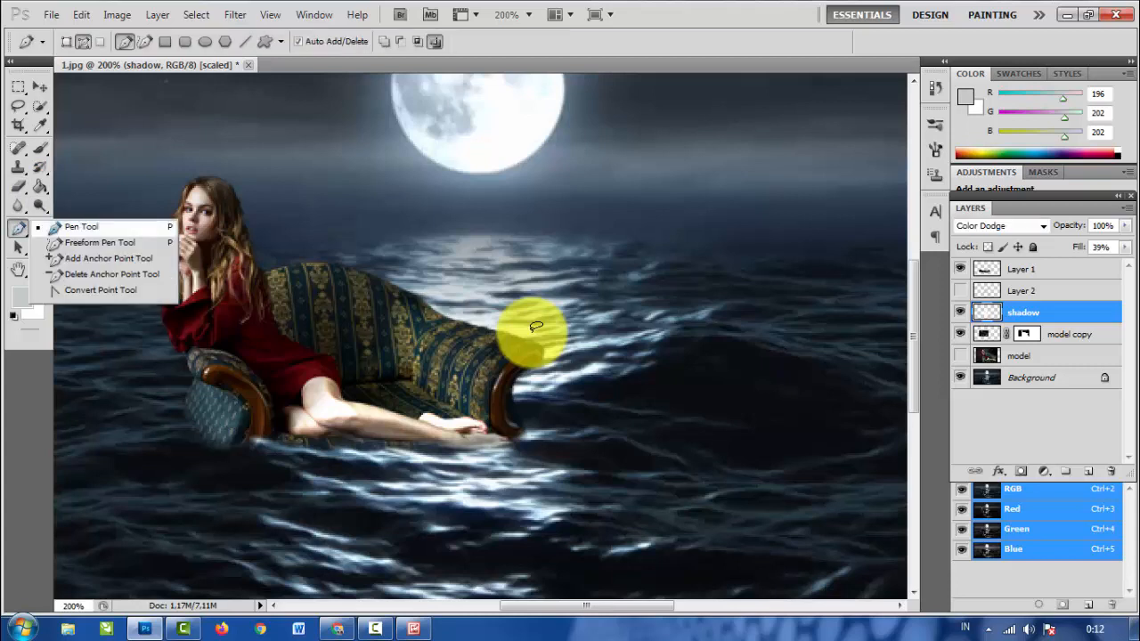
click(536, 327)
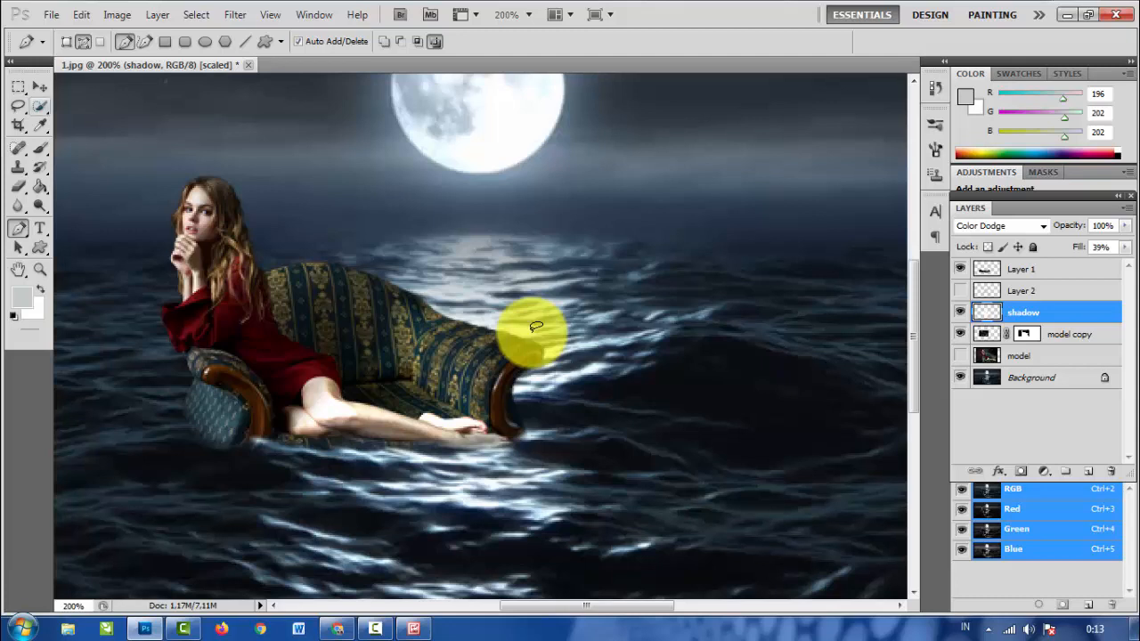
key(w)
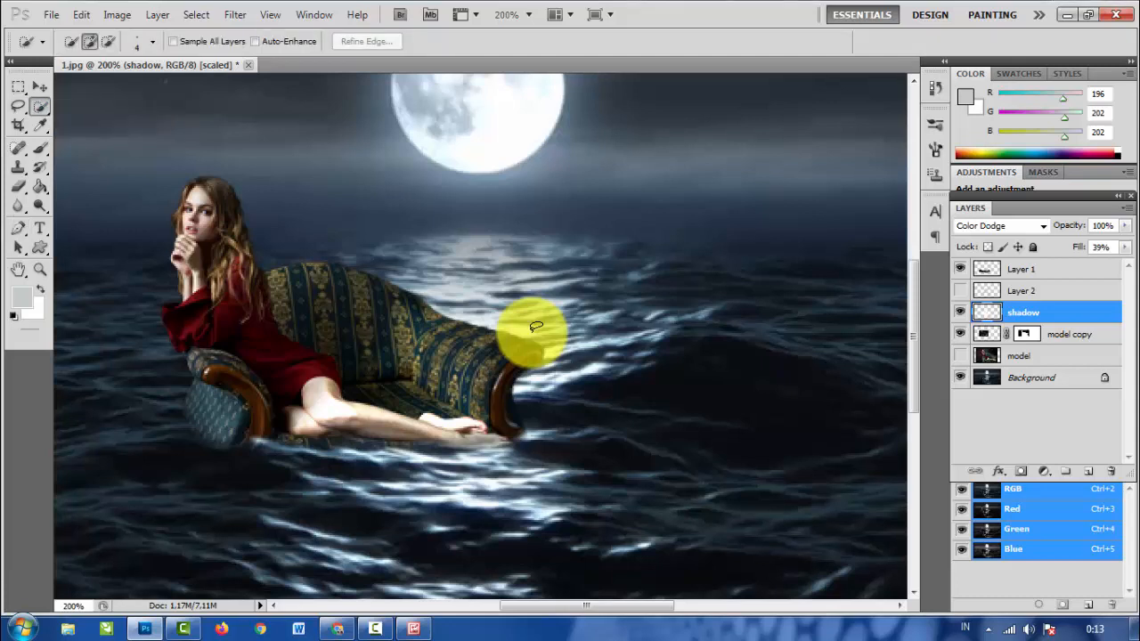
key(ctrl+minus)
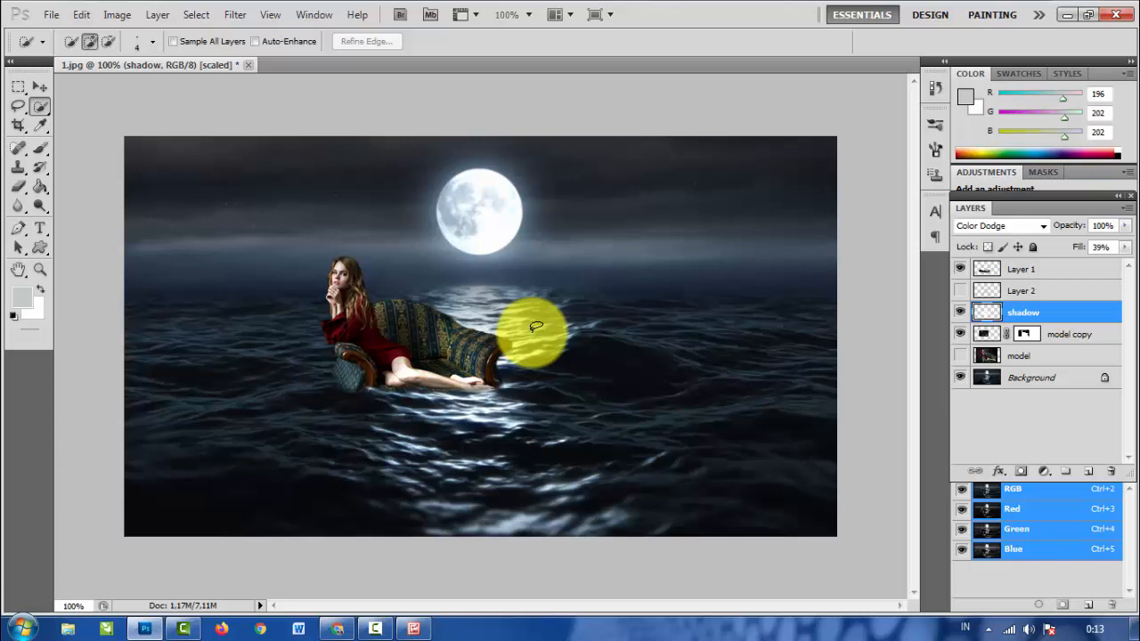
- Examine the finished composite up close from the moon down to the sofa's waterline, and keep the current Windows color scheme
key(ctrl+plus)
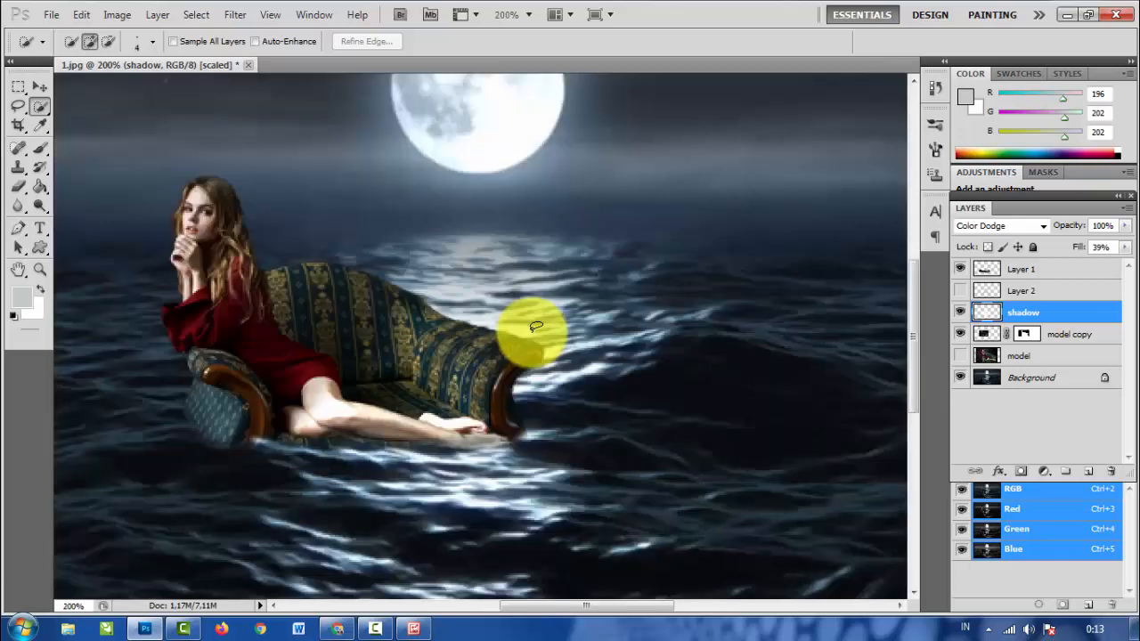
key(v)
scroll(537, 328, up, 5)
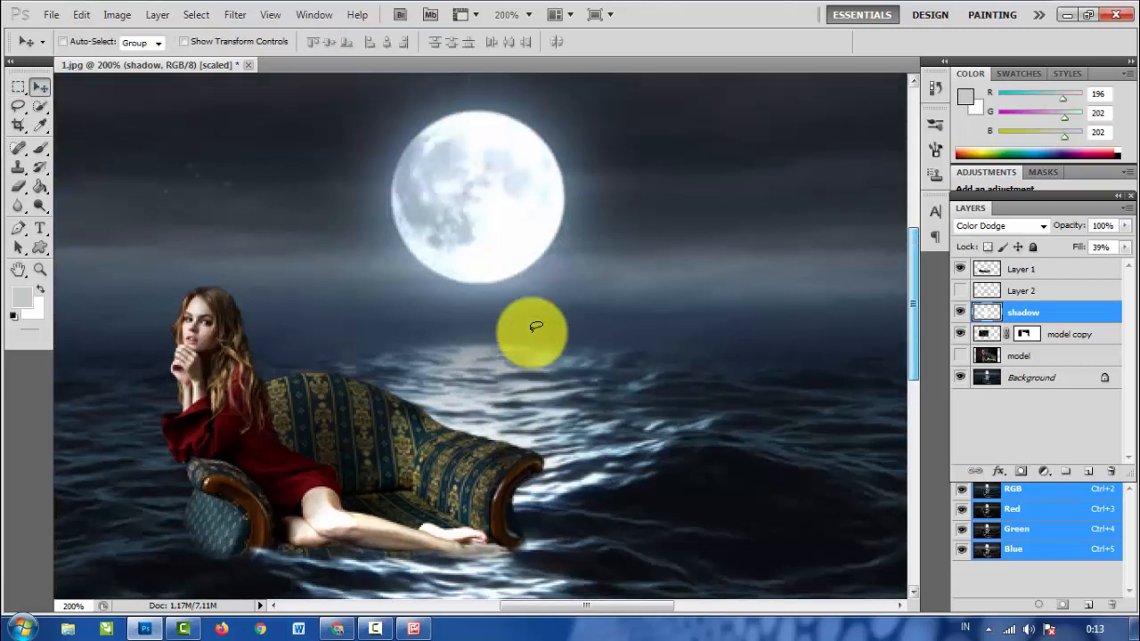
scroll(536, 328, down, 4)
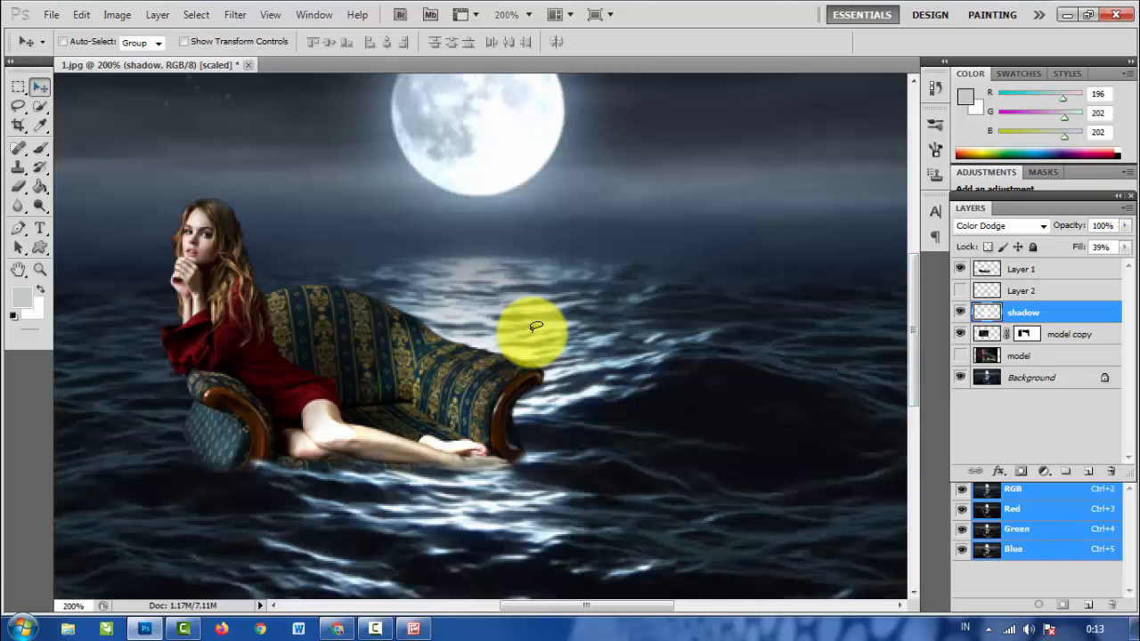
key(m)
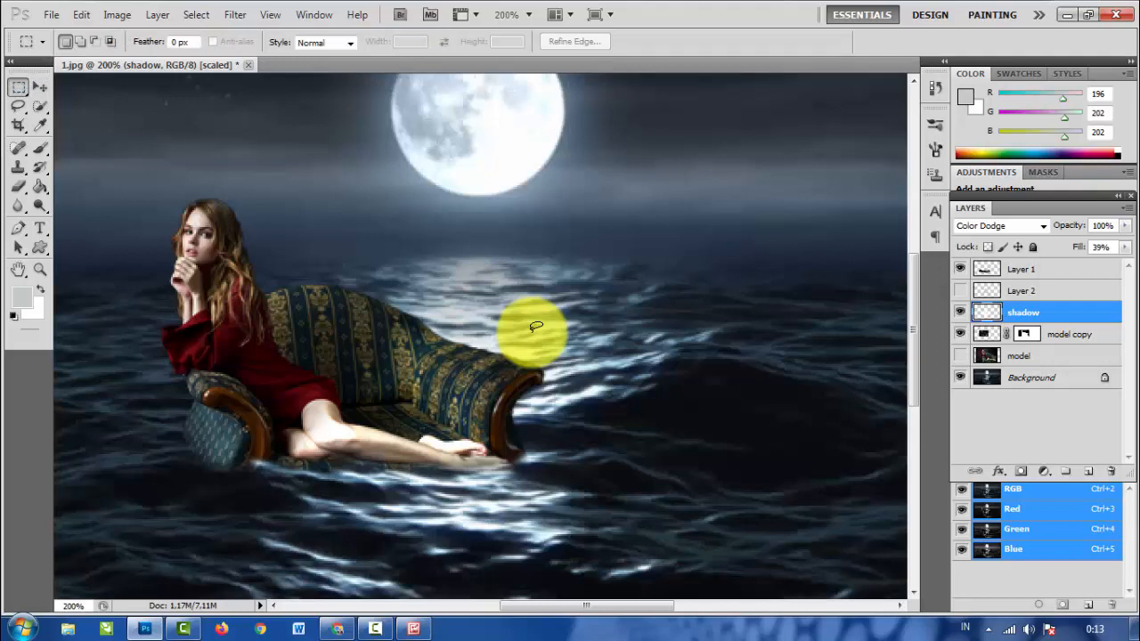
key(ctrl+minus)
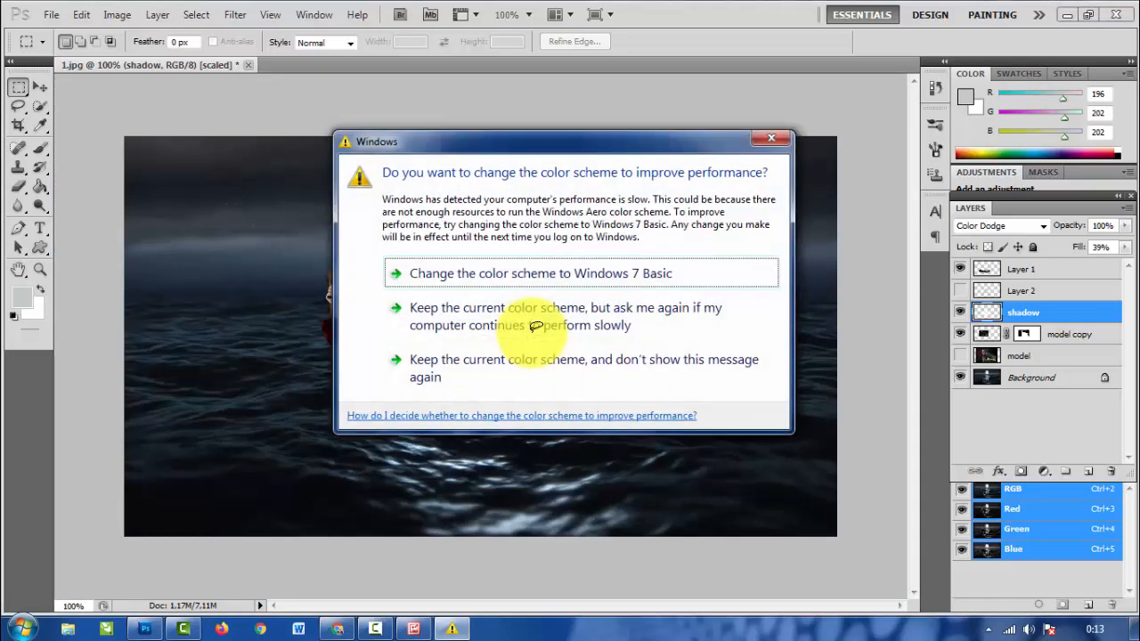
click(535, 326)
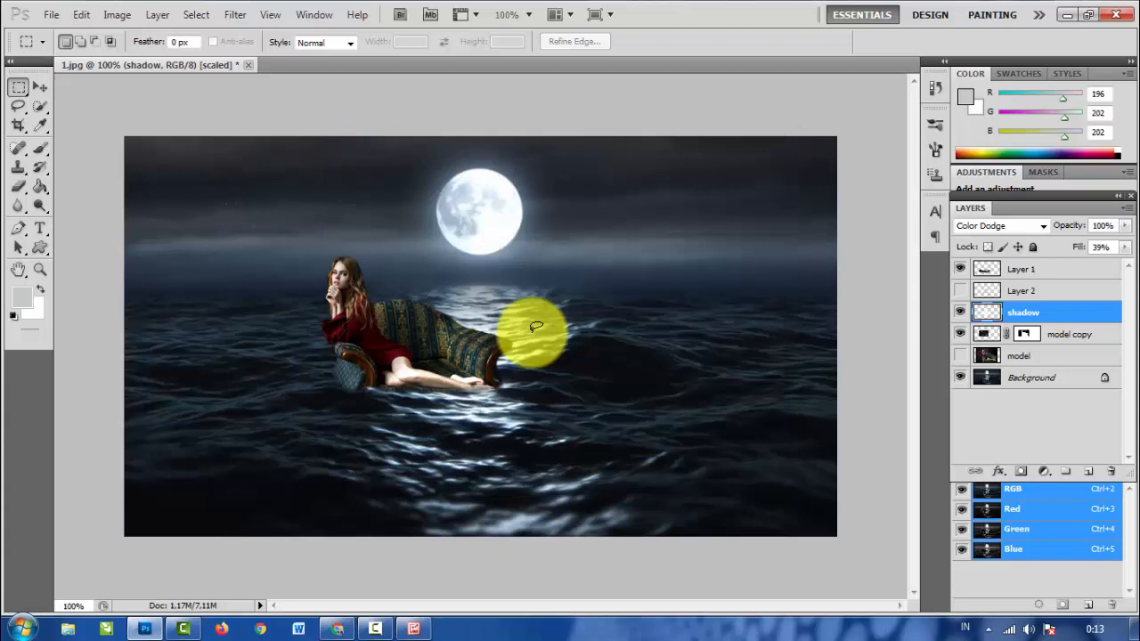
key(v)
key(v)
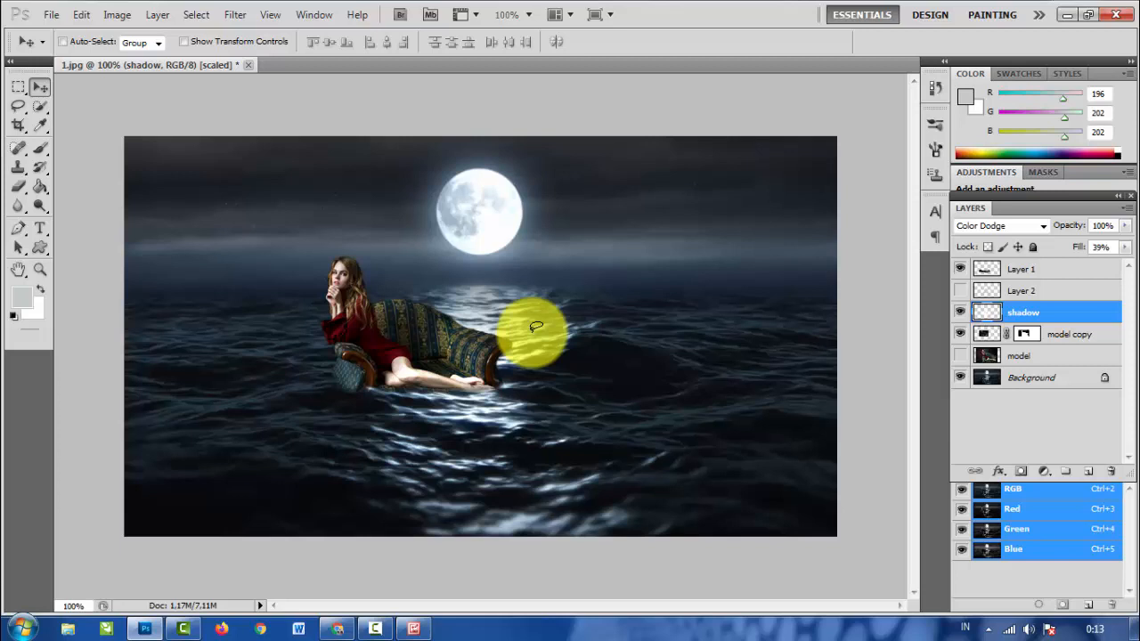
click(375, 628)
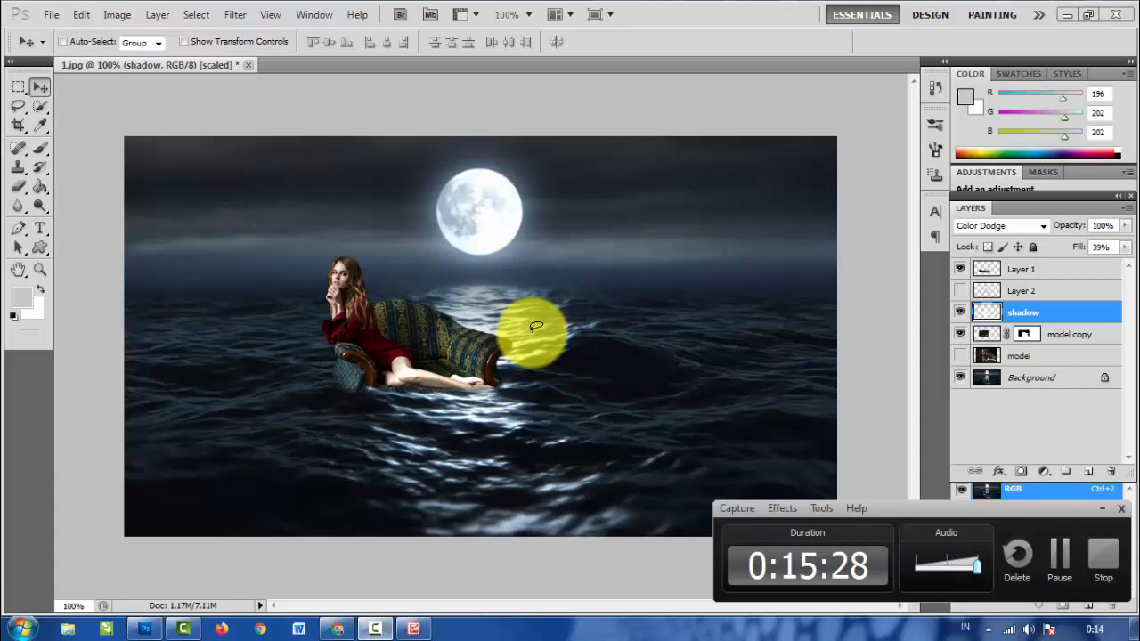